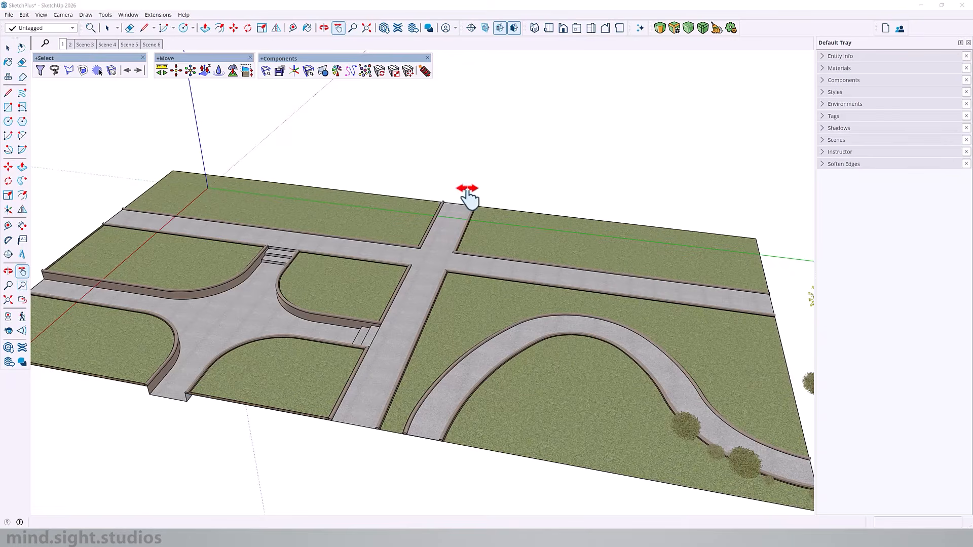
- Examine the park layout, the plaza junction and the finished tree structure with its circular bench from several angles
mouse_move(372, 261)
mouse_down()
mouse_move(390, 277)
mouse_move(375, 278)
mouse_up()
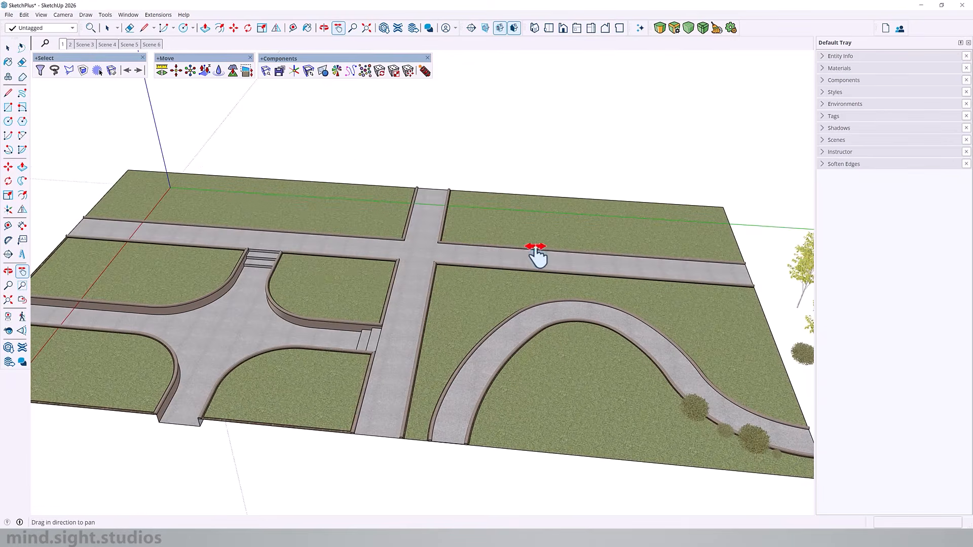
scroll(535, 258, down, 3)
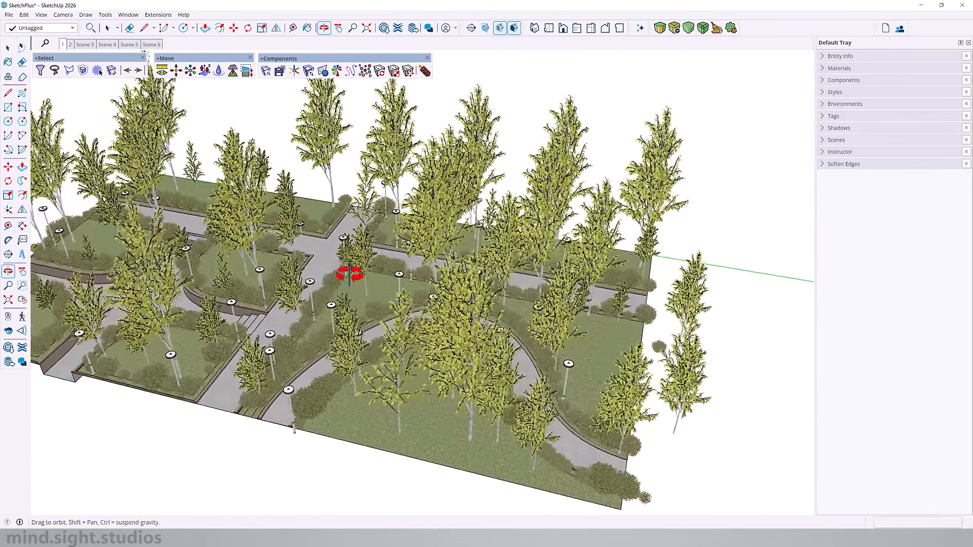
middle_drag(349, 274, 411, 249)
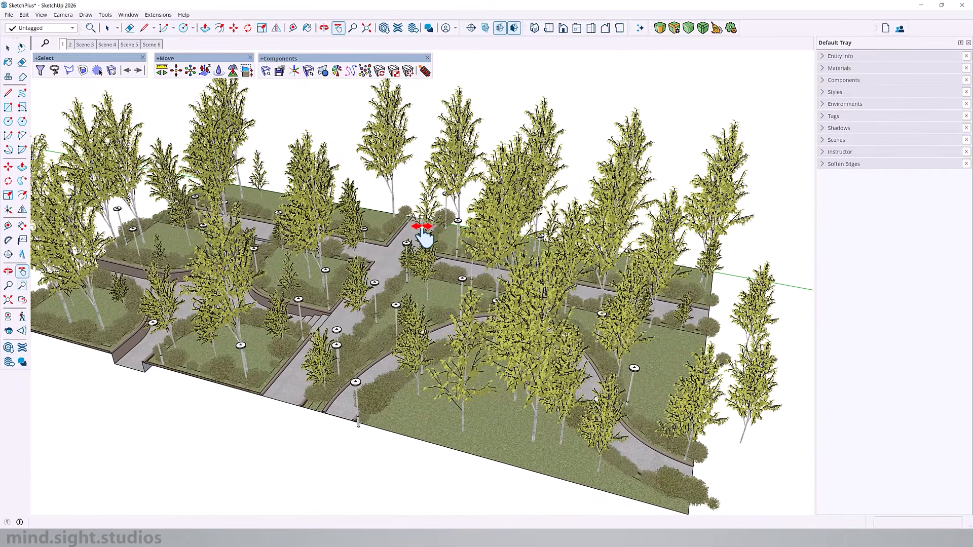
middle_drag(343, 271, 404, 336)
scroll(276, 336, up, 10)
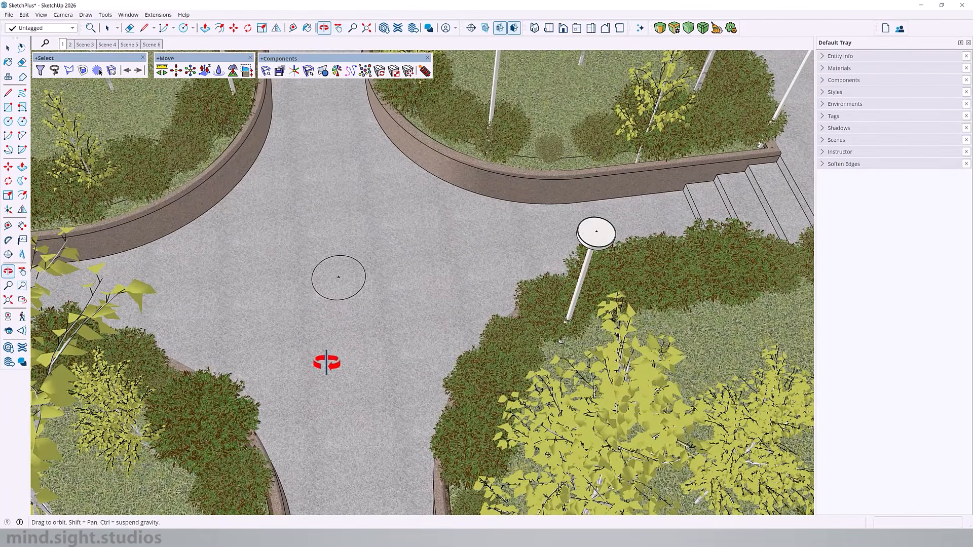
shift+middle_drag(326, 363, 320, 271)
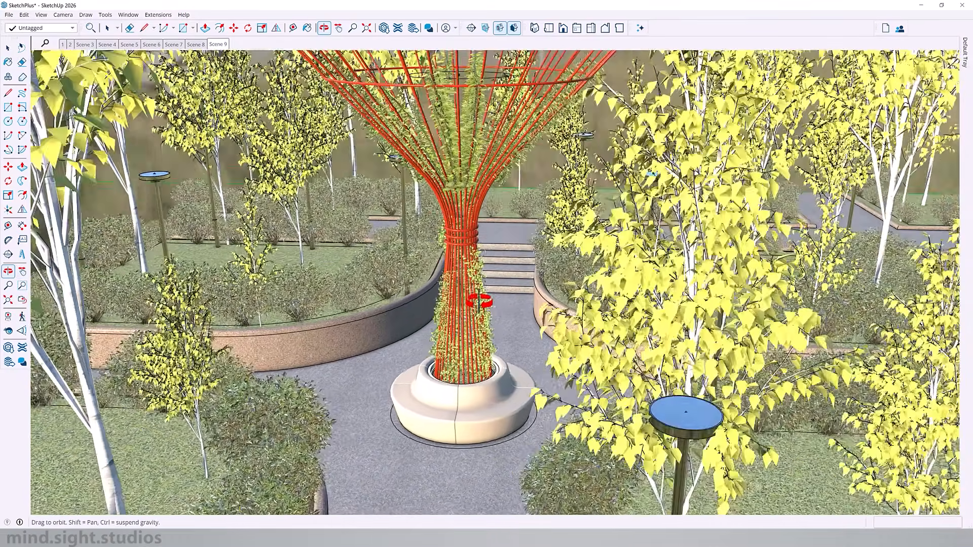
mouse_move(479, 301)
middle_down()
mouse_move(496, 233)
mouse_move(469, 237)
mouse_move(430, 223)
mouse_move(515, 221)
middle_up()
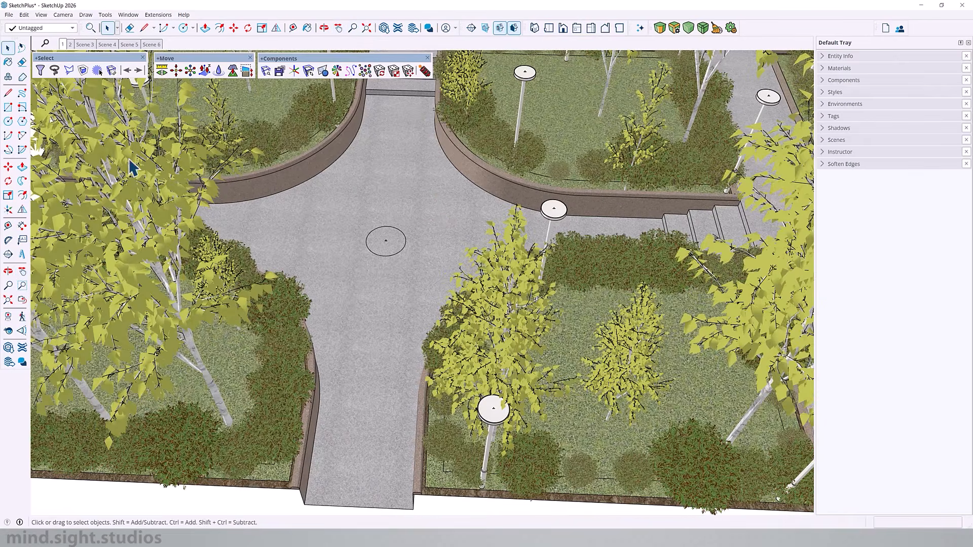
- Delete the trees, shrubs and lamp posts so only the paths, planter walls, stairs and lawns remain
click(119, 200)
key(Delete)
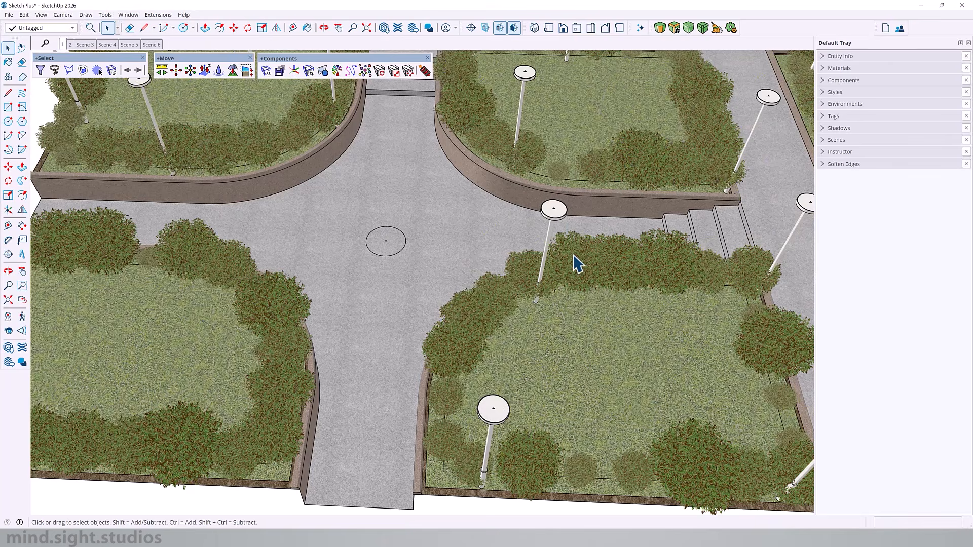
click(556, 221)
key(Delete)
- Draw a guide line from the midpoint of the stairs' bottom edge to the plaza centre, aligned with the side path's end midpoint
scroll(426, 253, down, 2)
middle_drag(456, 265, 419, 233)
key(l)
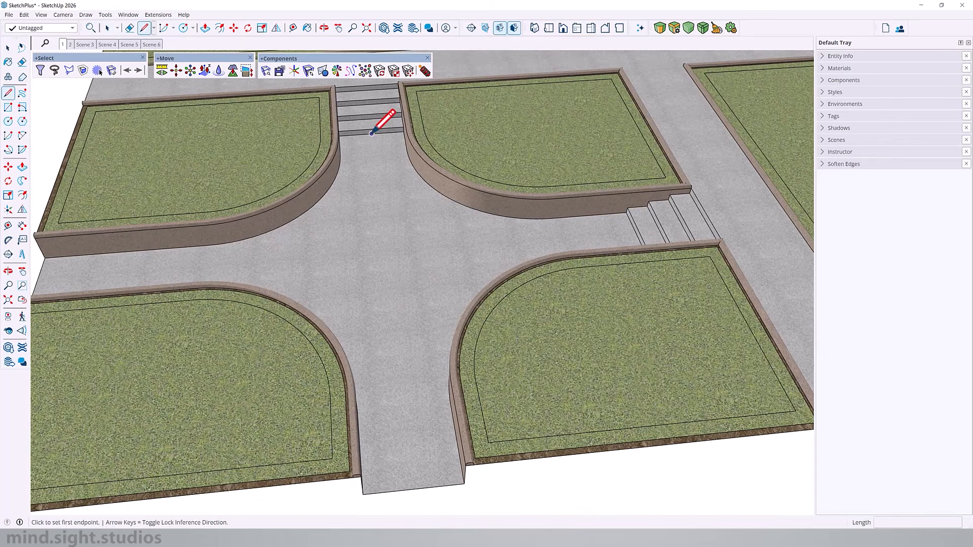
click(372, 133)
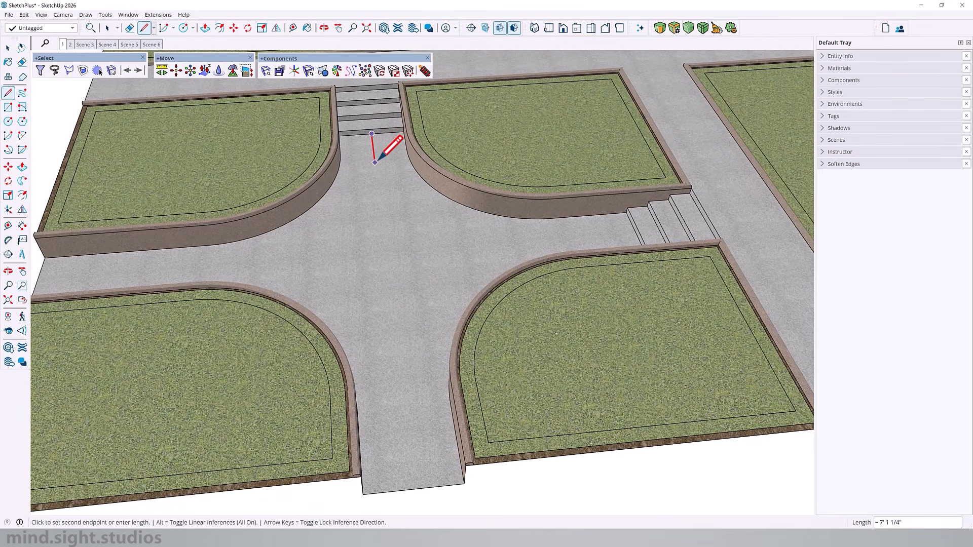
middle_drag(397, 233, 304, 250)
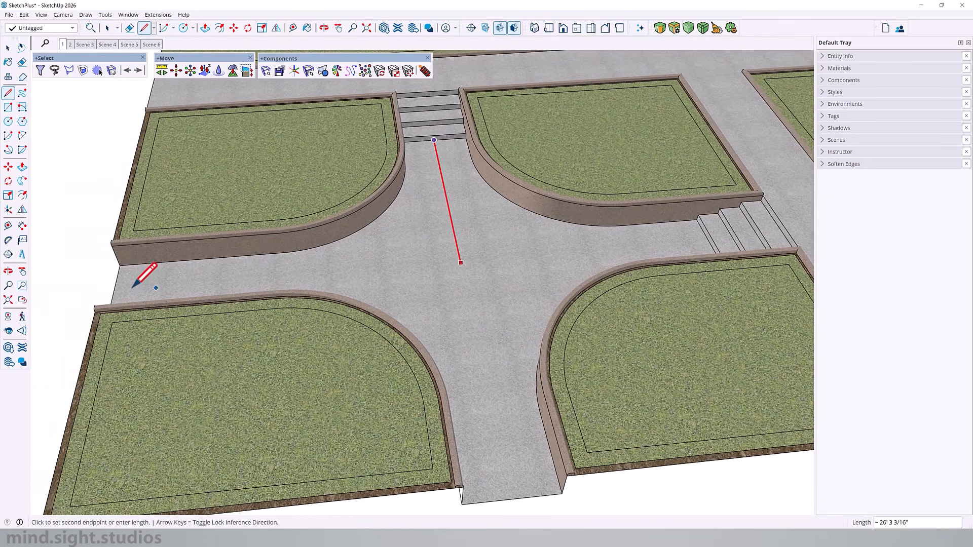
click(113, 293)
key(Escape)
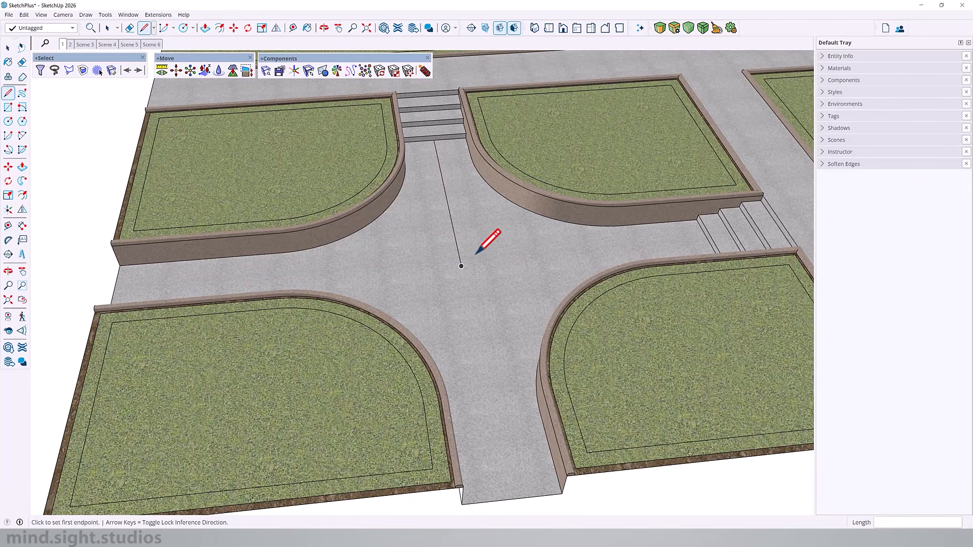
- Draw a circle with a 4.5' radius on the plaza paving, centred on the free end of the guide line
middle_drag(466, 259, 304, 261)
middle_drag(441, 373, 465, 339)
key(space)
key(c)
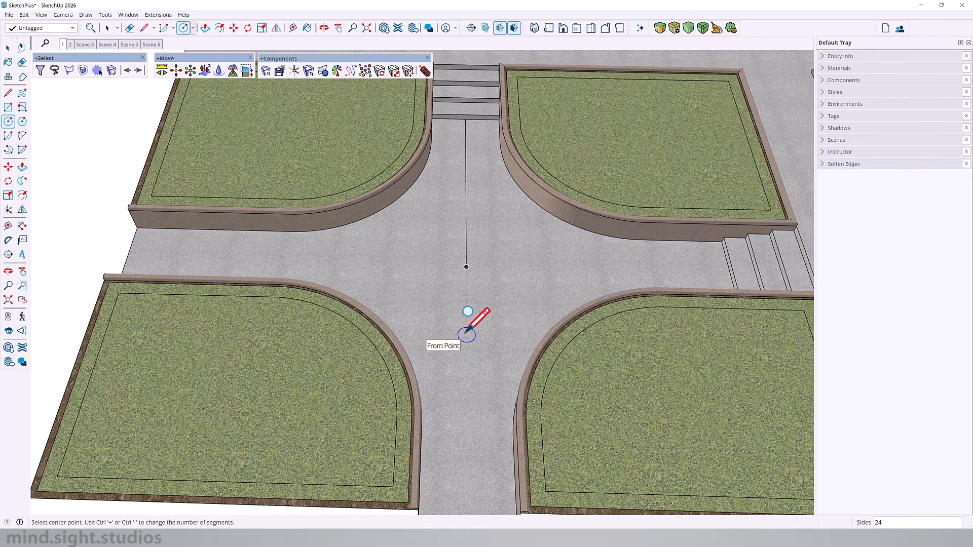
scroll(466, 283, up, 3)
click(467, 266)
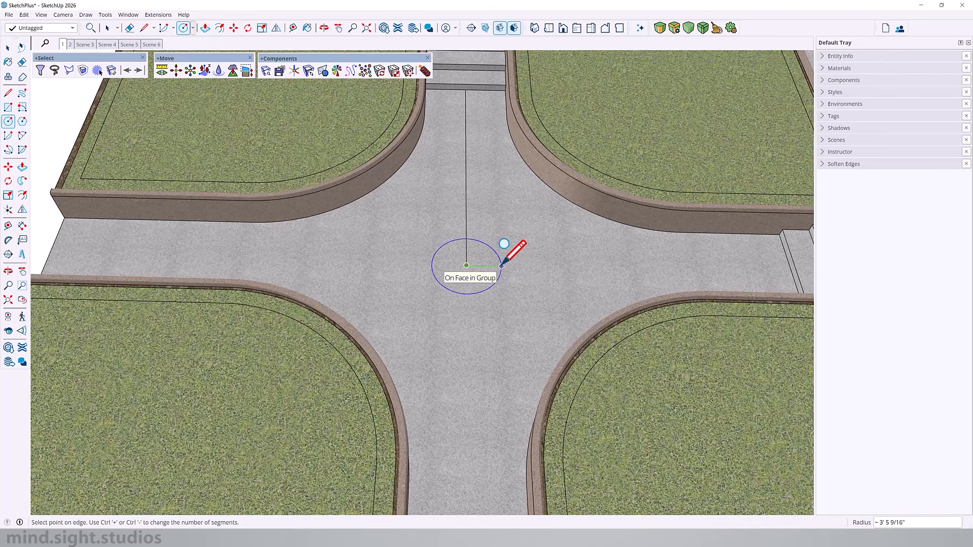
text(4.5)
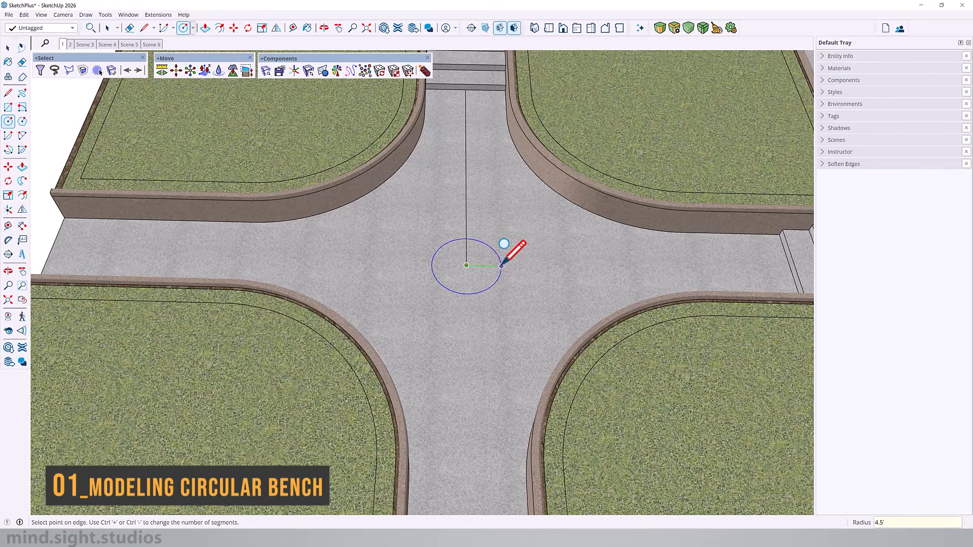
key(Return)
- Delete the guide line running from the stairs to the circle's centre
middle_drag(406, 298, 474, 218)
key(space)
click(473, 218)
key(Delete)
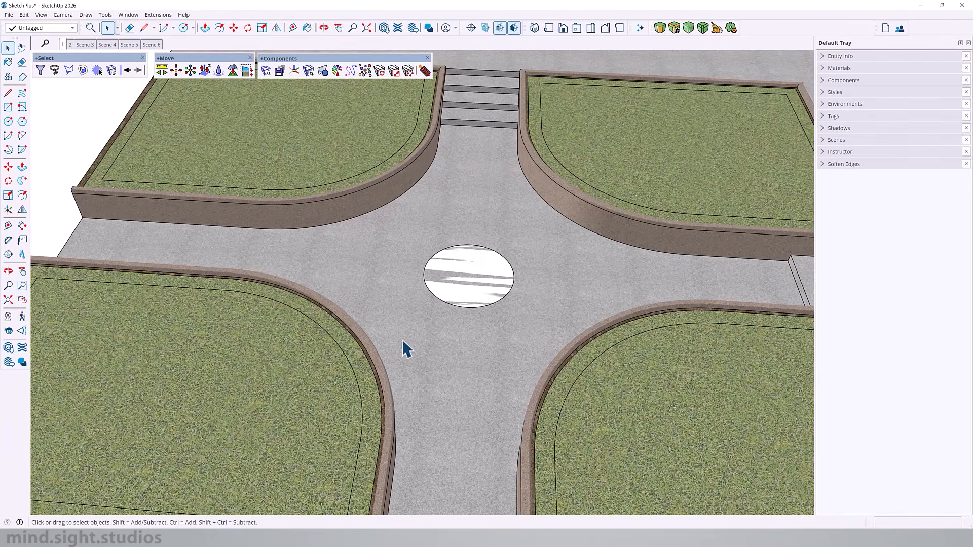
- Mark the centre point of the plaza circle using Find Center on its edge
scroll(431, 314, up, 3)
click(571, 219)
right_click(570, 217)
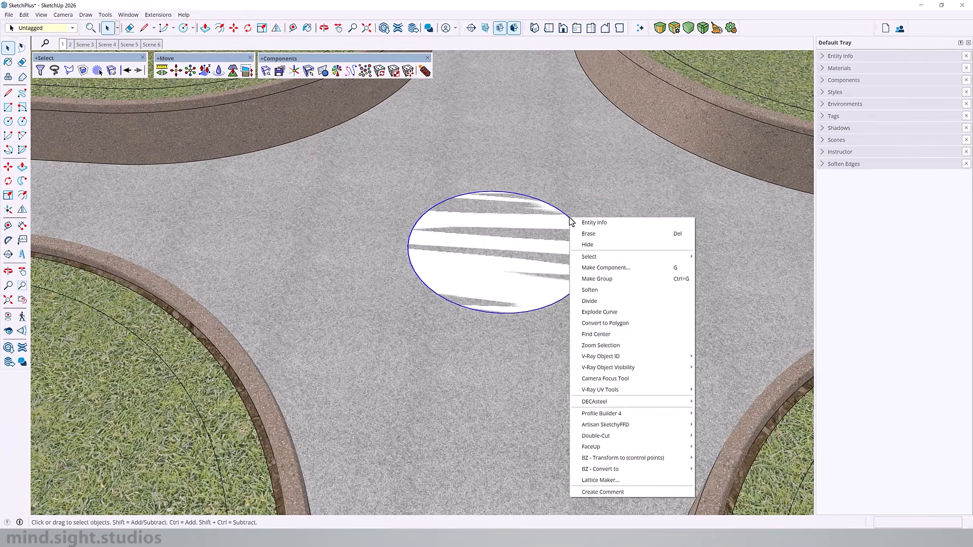
click(628, 334)
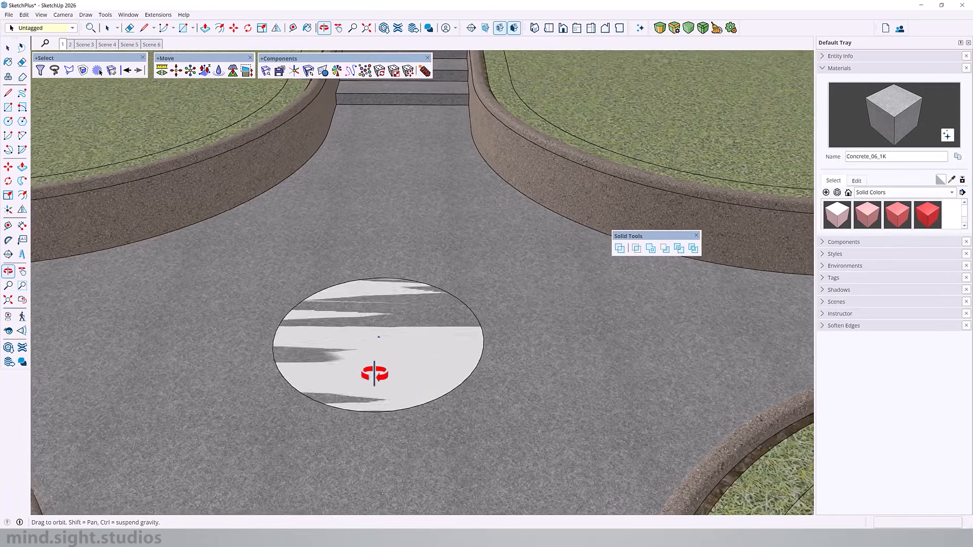
- Extrude the circular face upward 20" with Push/Pull to form the bench base
middle_drag(376, 374, 470, 372)
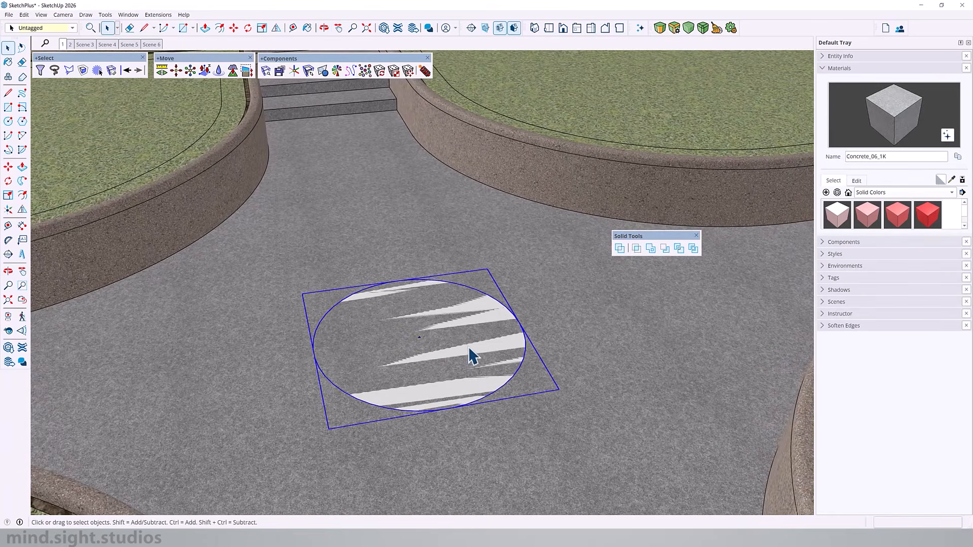
double_click(468, 354)
key(Escape)
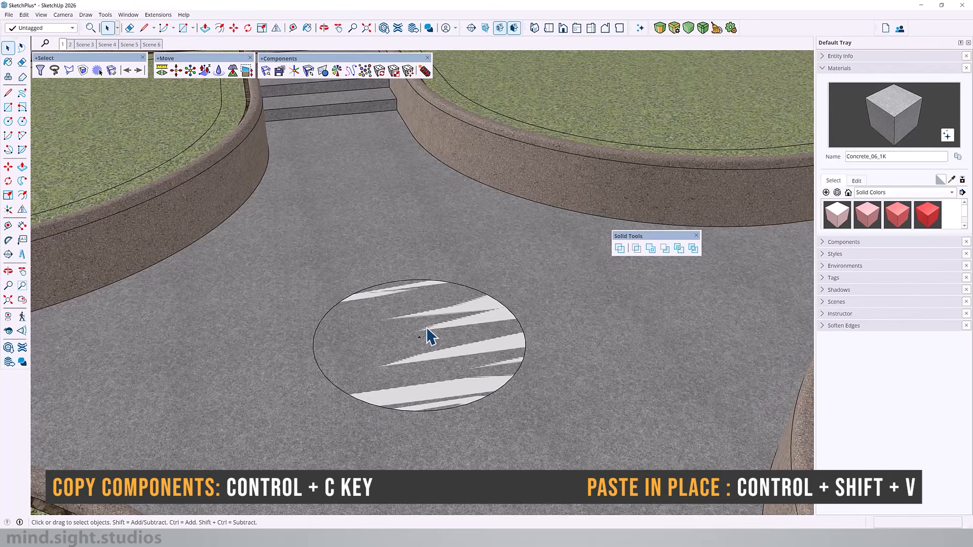
click(496, 325)
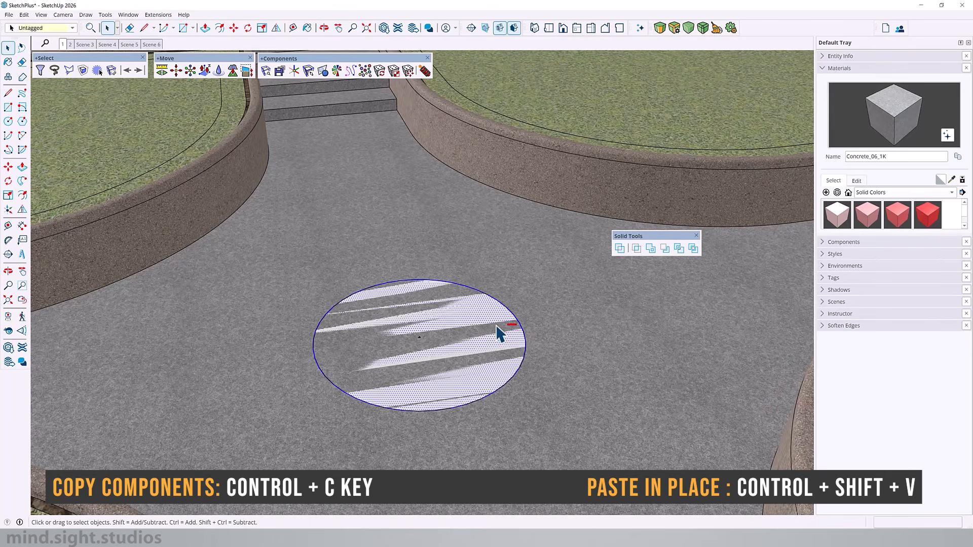
key(p)
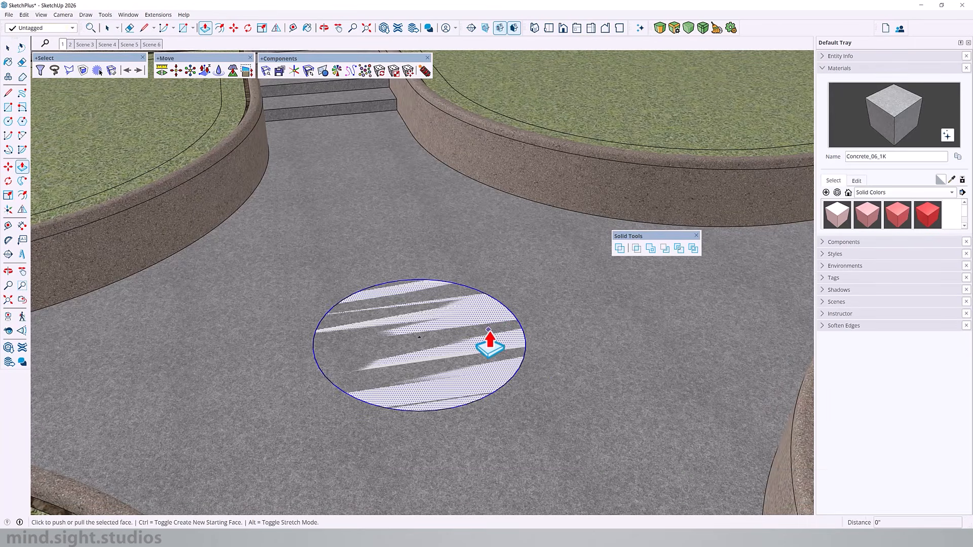
click(491, 314)
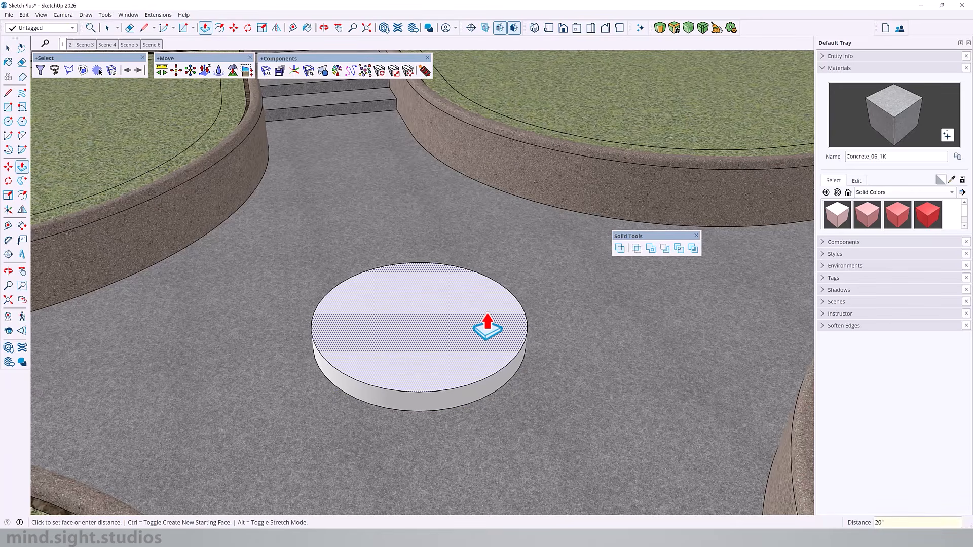
key(Return)
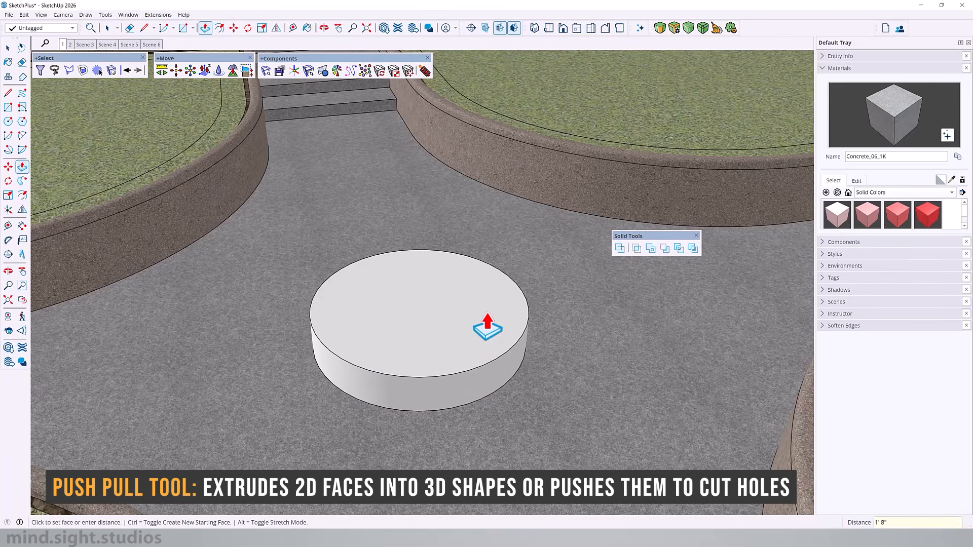
- Offset the base's top edge inward 1'6" and extrude the inner circle upward 1'3" as a second tier
key(f)
click(521, 306)
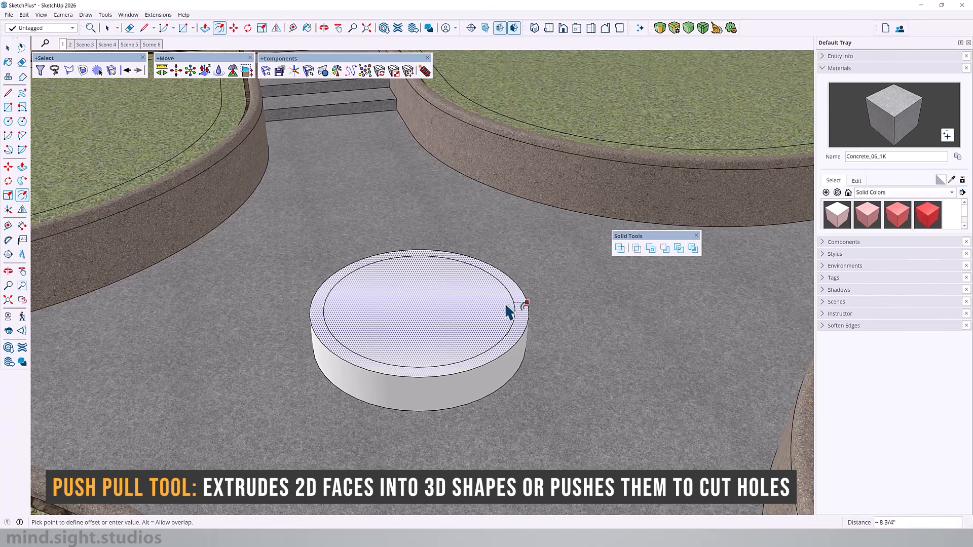
text(1'6")
key(Return)
scroll(494, 310, up, 4)
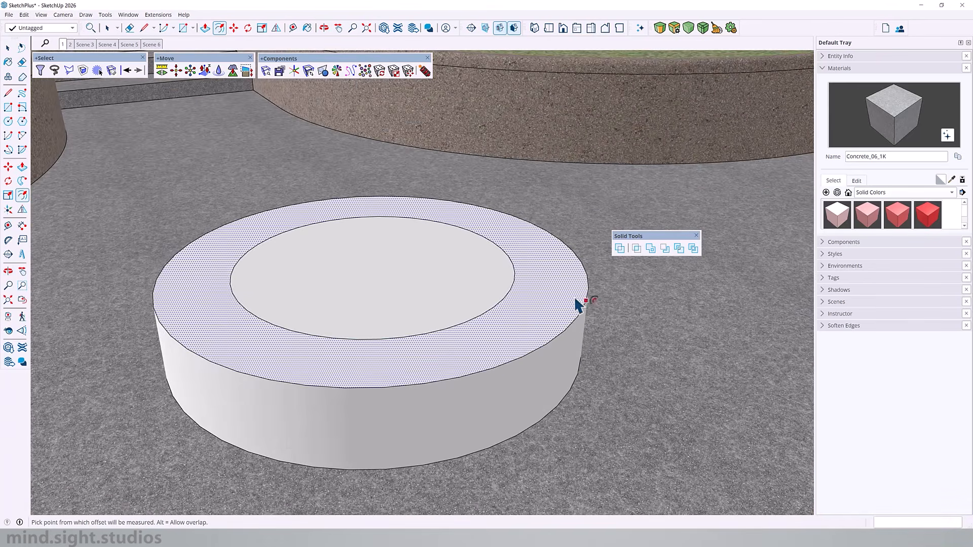
key(p)
click(463, 283)
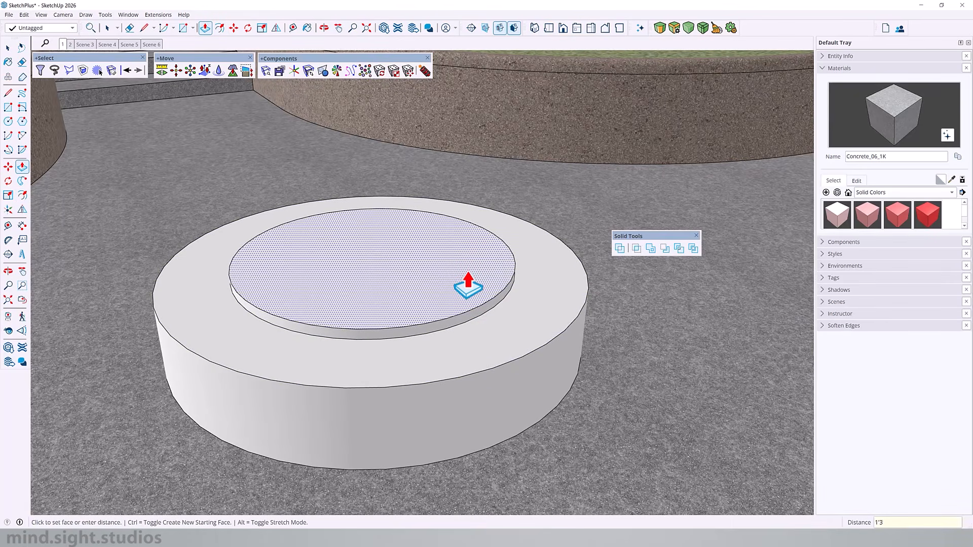
key(Return)
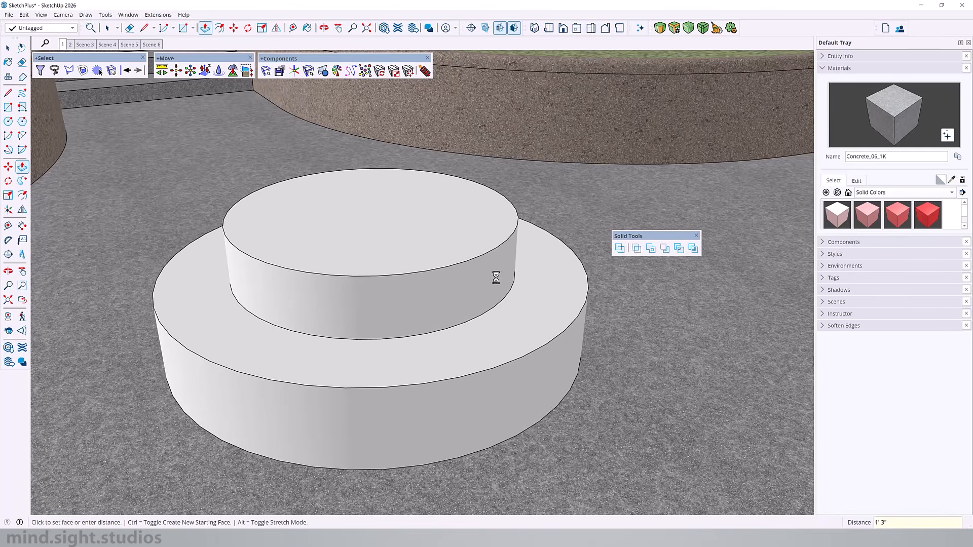
- Offset the upper tier's top edge inward and push the inner face down to ground level to hollow out the bench
middle_drag(331, 333, 593, 393)
key(f)
click(528, 232)
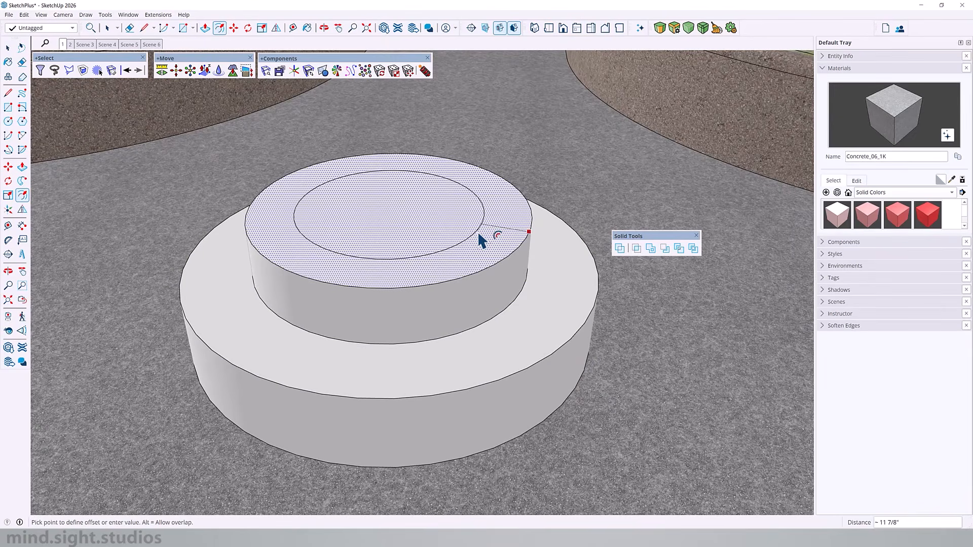
click(478, 232)
key(p)
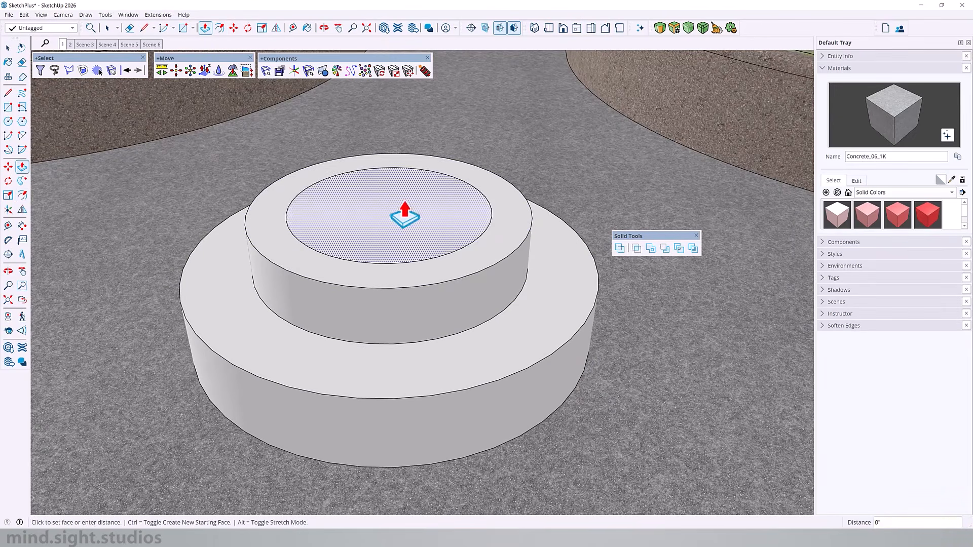
click(397, 211)
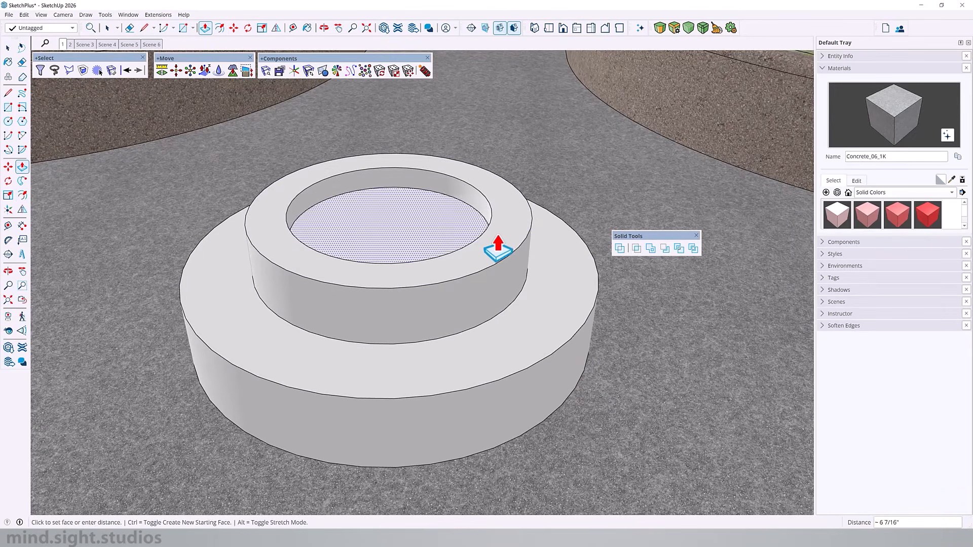
click(613, 355)
- Scale the outer top edge of the upper tier uniformly about its centre to 0.90
middle_drag(565, 326, 460, 261)
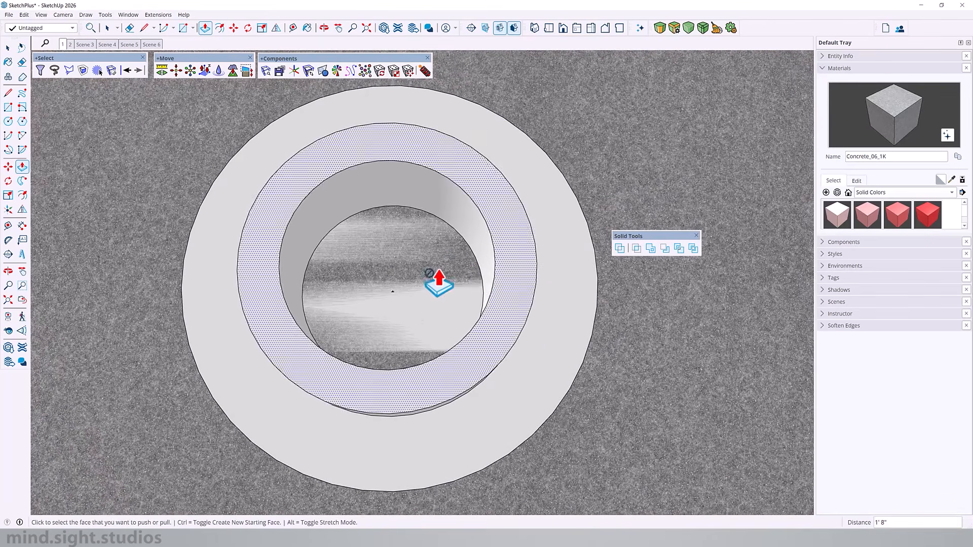
key(o)
drag(504, 283, 506, 196)
key(p)
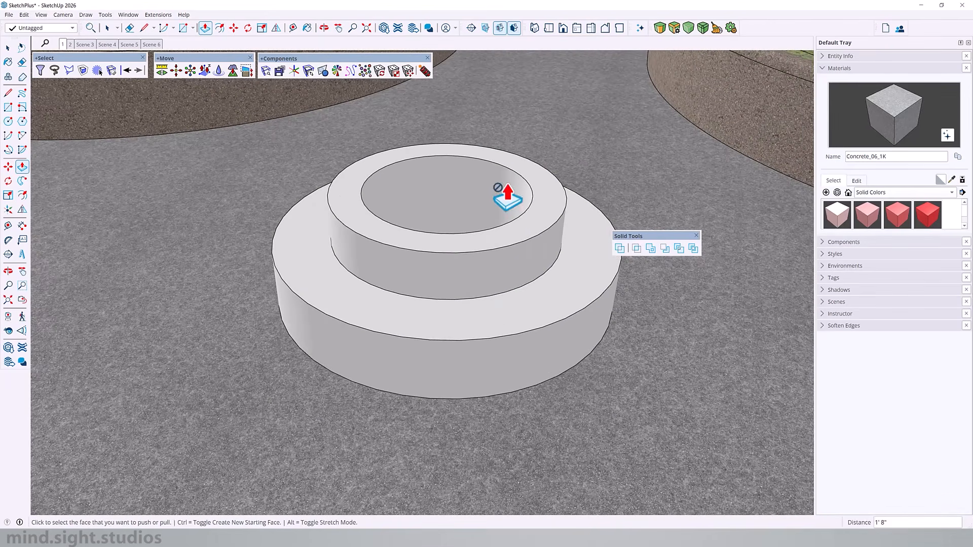
middle_drag(570, 397, 515, 245)
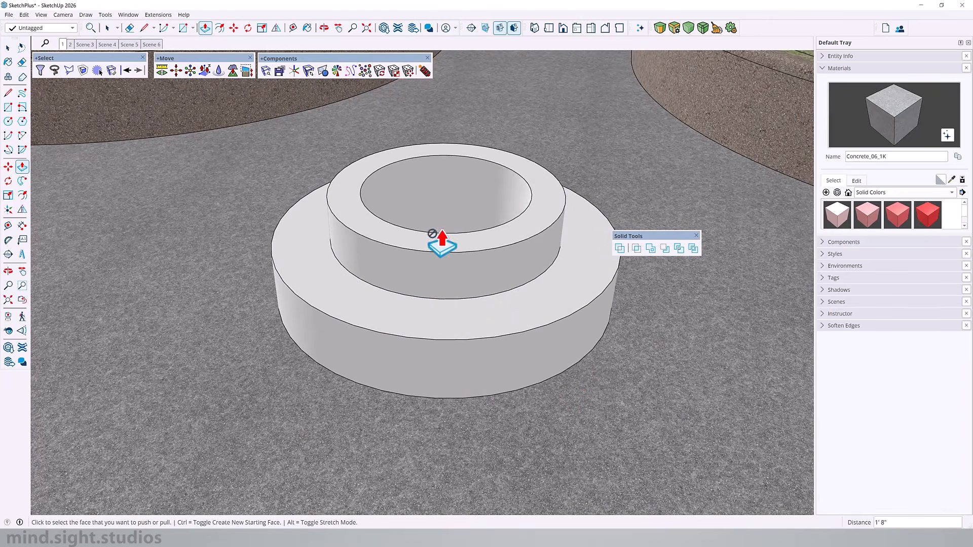
middle_drag(380, 319, 541, 304)
scroll(542, 304, up, 3)
key(space)
key(s)
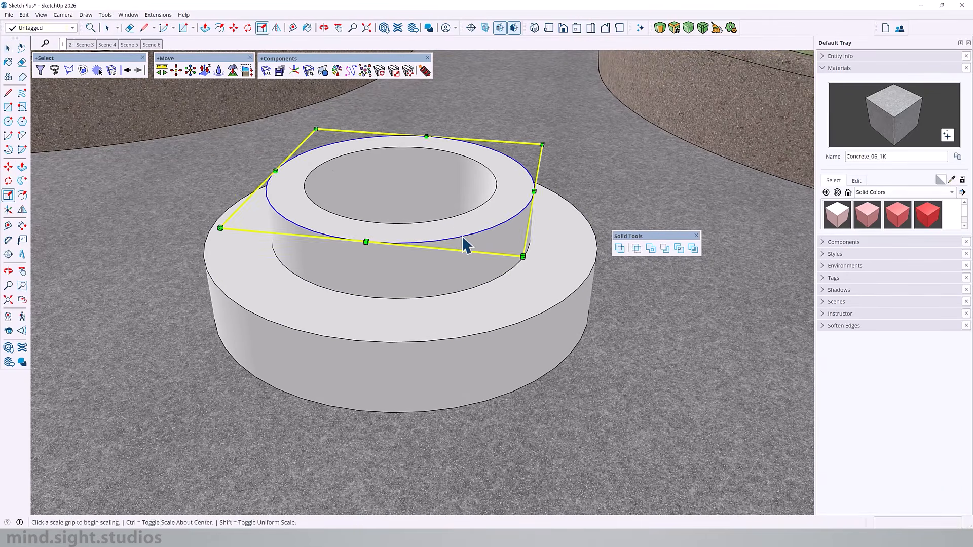
key(ctrl)
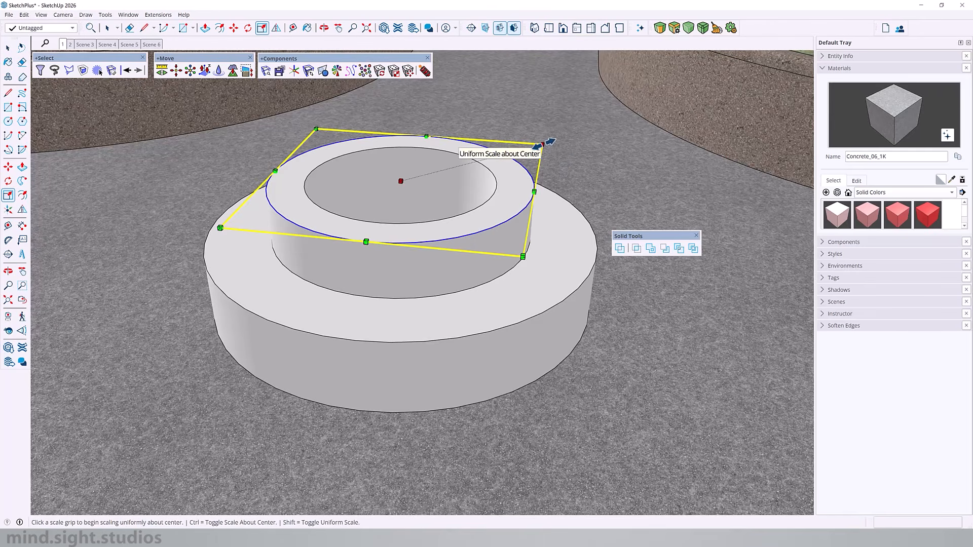
click(539, 145)
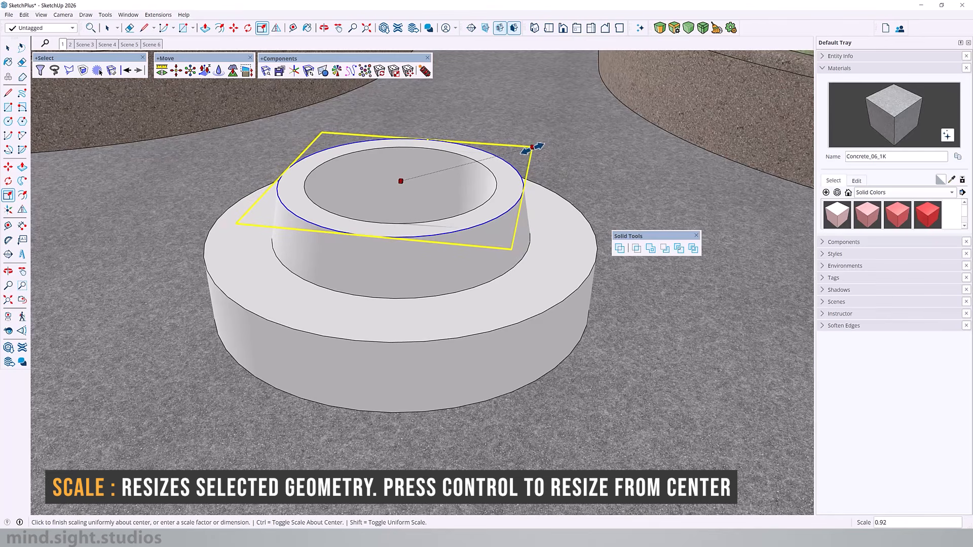
text(.90)
key(Return)
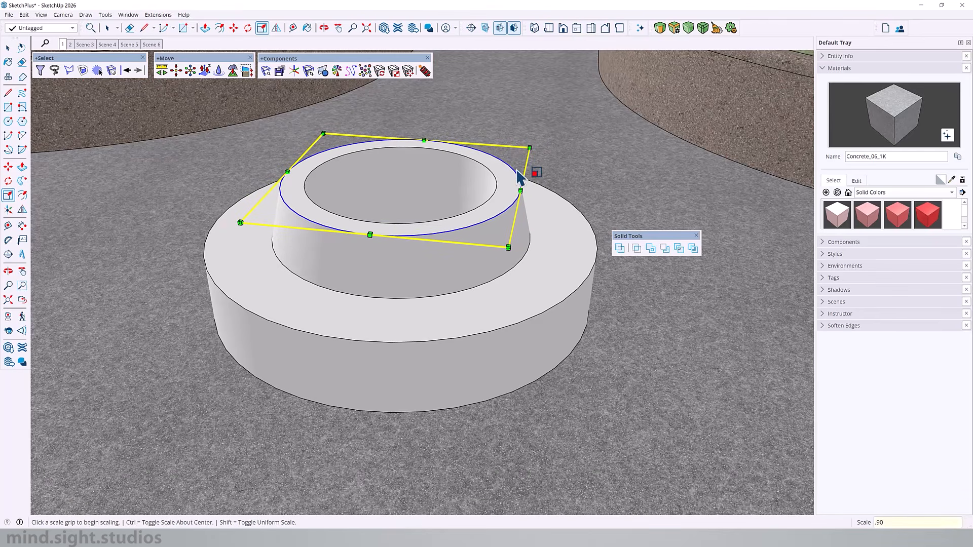
- Scale the bench's outer bottom edge uniformly about its centre to about 0.91, tapering the seat's side inward toward the ground
key(space)
click(551, 370)
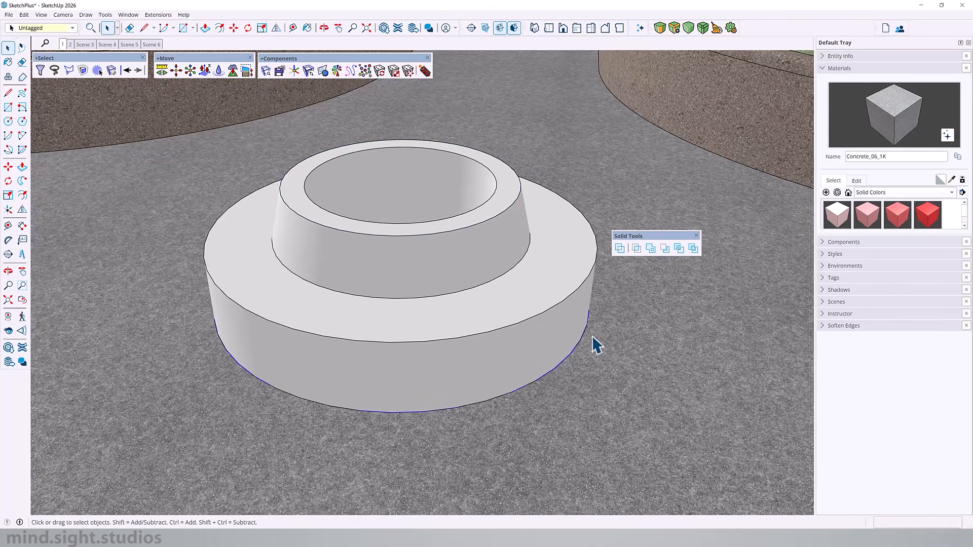
key(s)
click(583, 442)
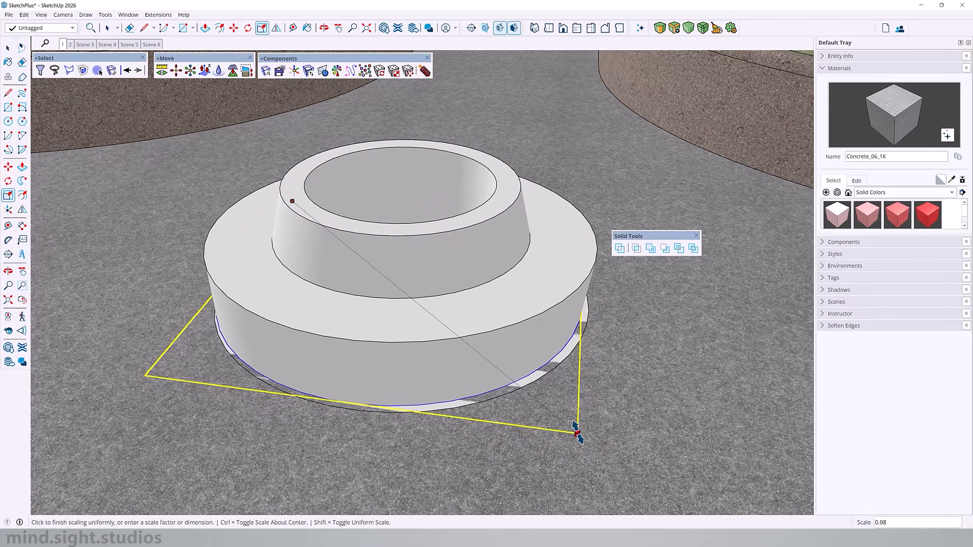
key(ctrl)
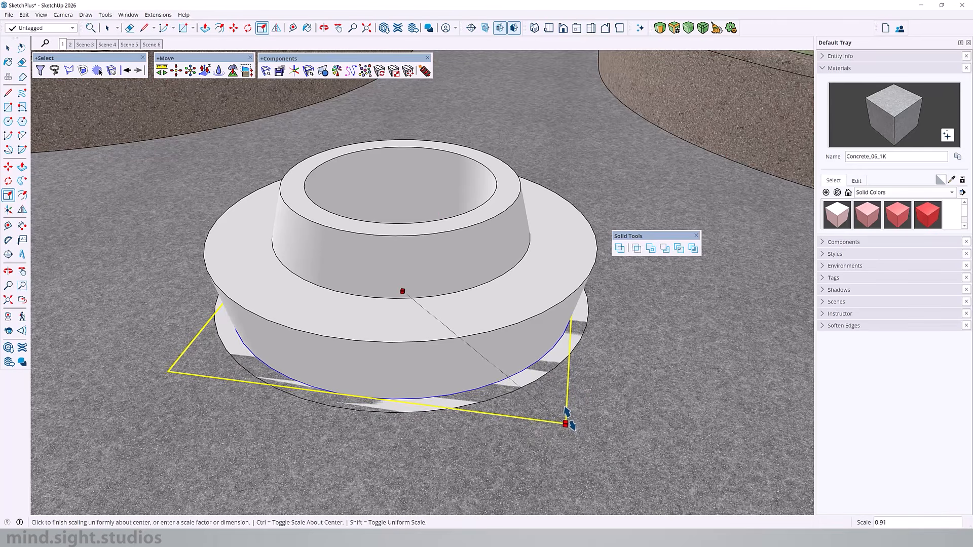
click(563, 421)
middle_drag(527, 421, 321, 458)
- Select all the connected bench geometry and make it a group
key(space)
middle_drag(450, 306, 603, 278)
triple_click(405, 309)
key(ctrl+g)
- Draw a rectangle from the bench's centre guide point and extrude it into a block that covers half of the bench
mouse_move(384, 318)
middle_down()
mouse_move(587, 241)
mouse_move(456, 263)
mouse_move(343, 339)
mouse_move(469, 452)
mouse_move(468, 467)
middle_up()
key(r)
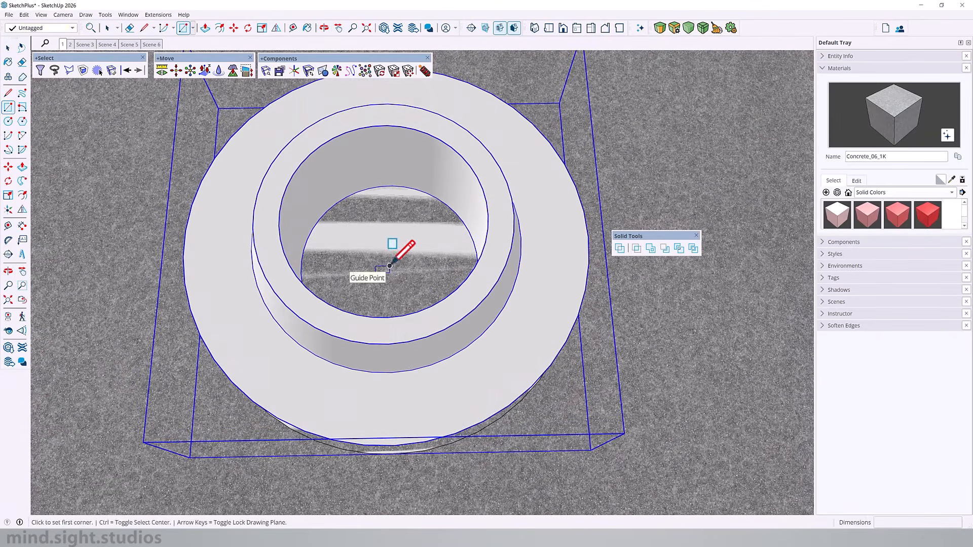
click(392, 268)
scroll(393, 270, down, 3)
click(501, 123)
key(p)
click(453, 208)
click(454, 162)
middle_drag(393, 232, 481, 197)
click(303, 309)
click(174, 413)
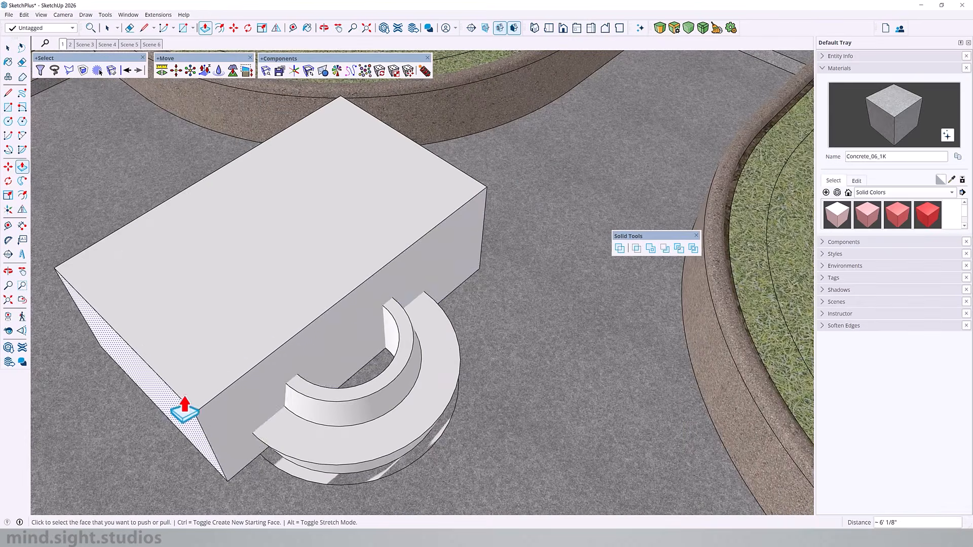
- Extend the block into an L-shape that leaves only one quarter of the bench uncovered, and group it
key(space)
click(314, 347)
key(p)
click(315, 347)
click(401, 431)
middle_drag(400, 431, 241, 281)
scroll(253, 230, up, 4)
key(space)
triple_click(347, 224)
key(ctrl+g)
- Trim the bench group with the L-shaped block using the Trim solid tool
middle_drag(348, 260, 315, 180)
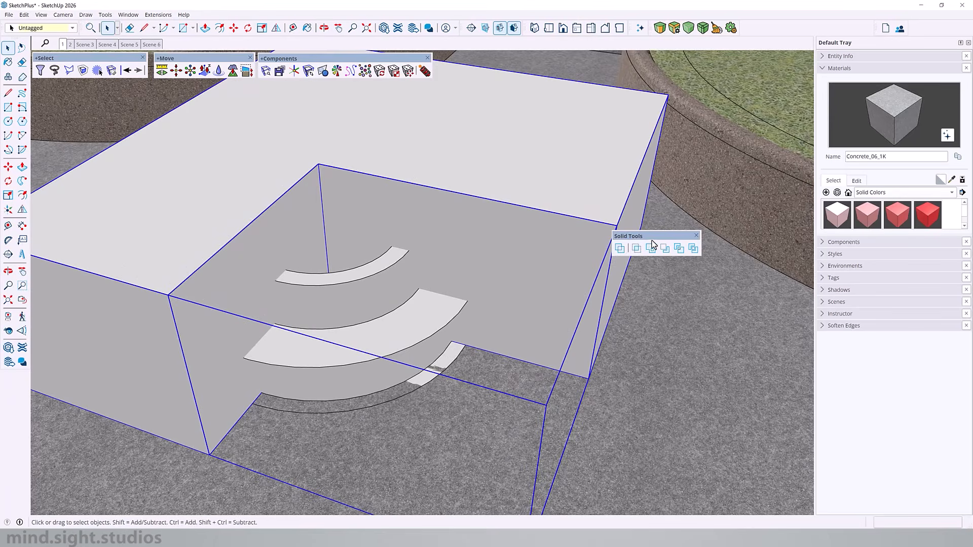
click(763, 273)
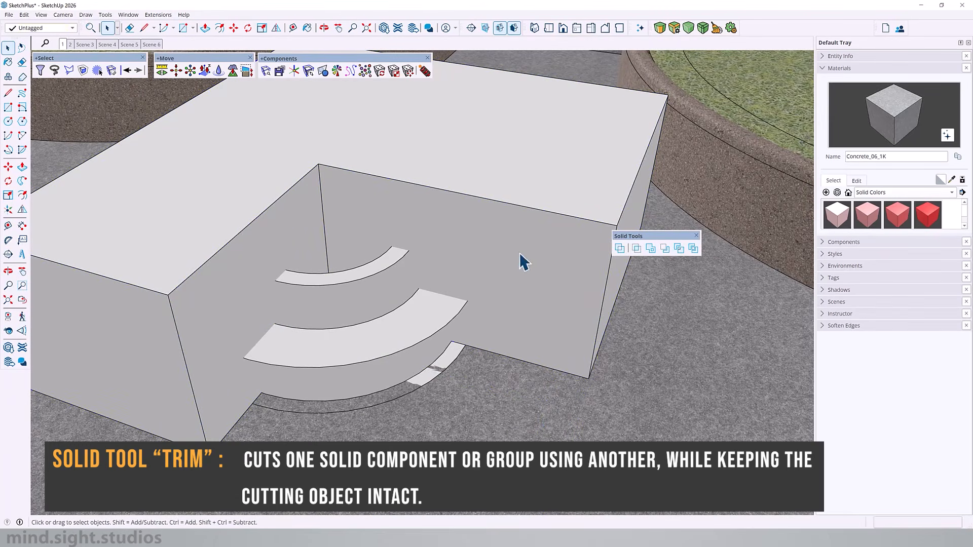
click(489, 200)
click(678, 249)
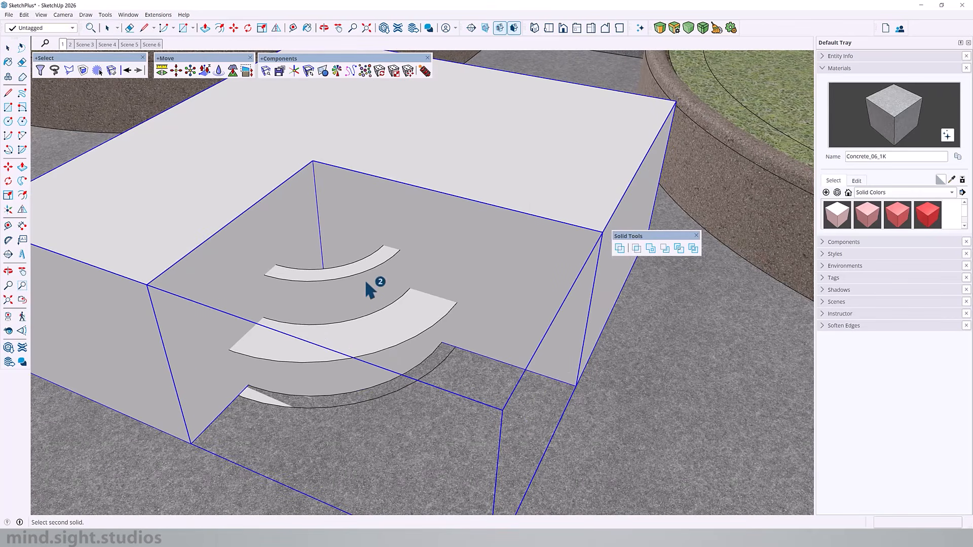
key(space)
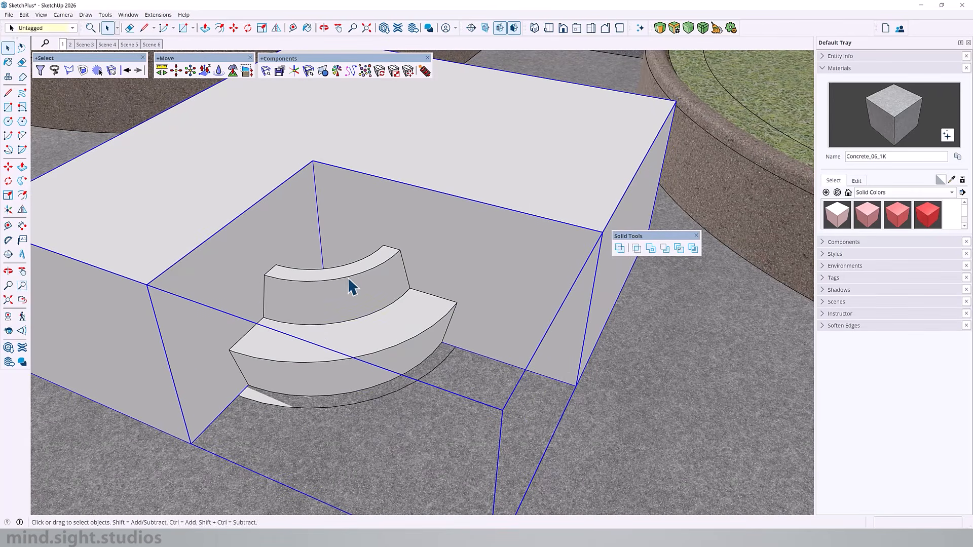
- Clear away the L-shaped cutting block so only the quarter bench segment is left
double_click(348, 279)
key(i)
key(i)
middle_drag(293, 310, 217, 330)
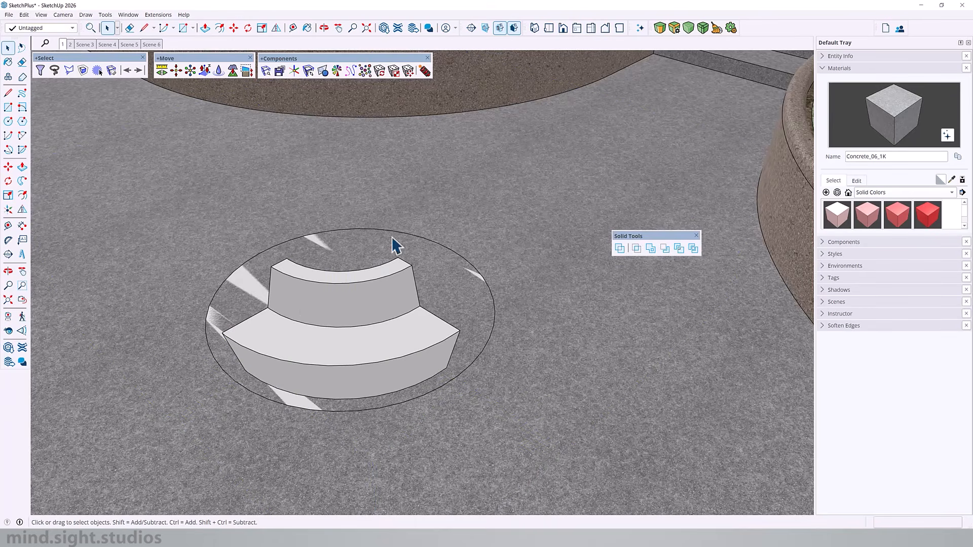
- Convert the quarter bench segment into a component
click(337, 297)
middle_drag(404, 326, 440, 299)
right_click(440, 299)
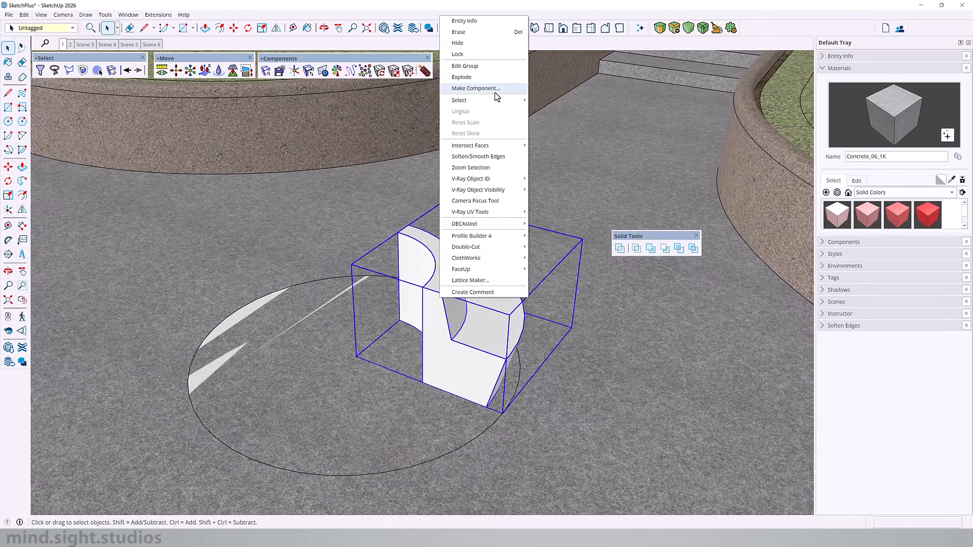
click(495, 92)
click(490, 377)
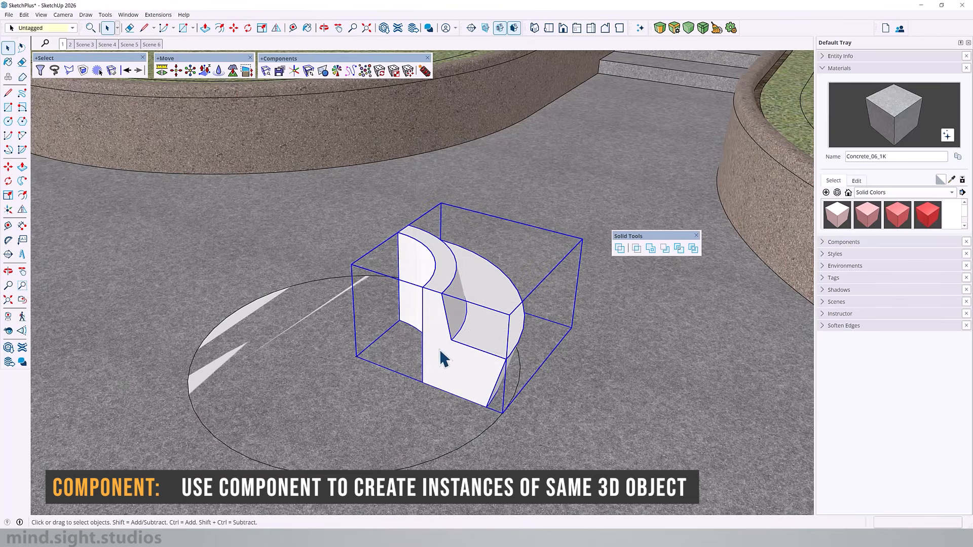
- Rotate-copy the quarter component 90° around the circle's centre and array it *3 to complete the ring
key(q)
click(357, 357)
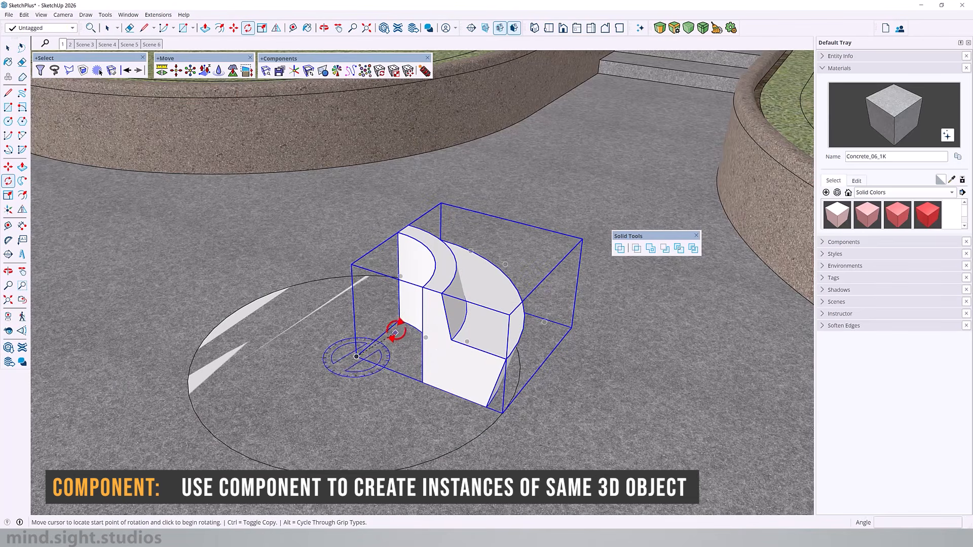
click(400, 320)
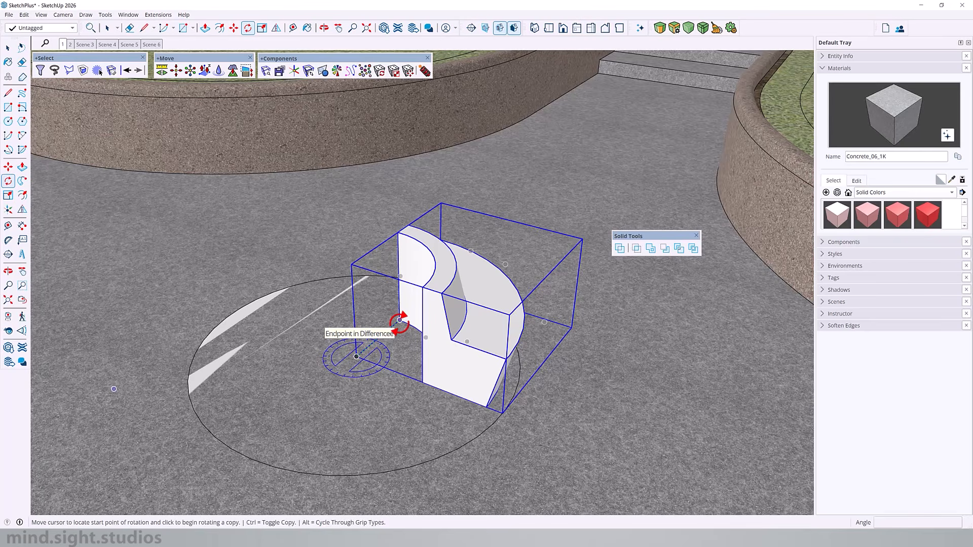
key(ctrl)
text(90)
key(Return)
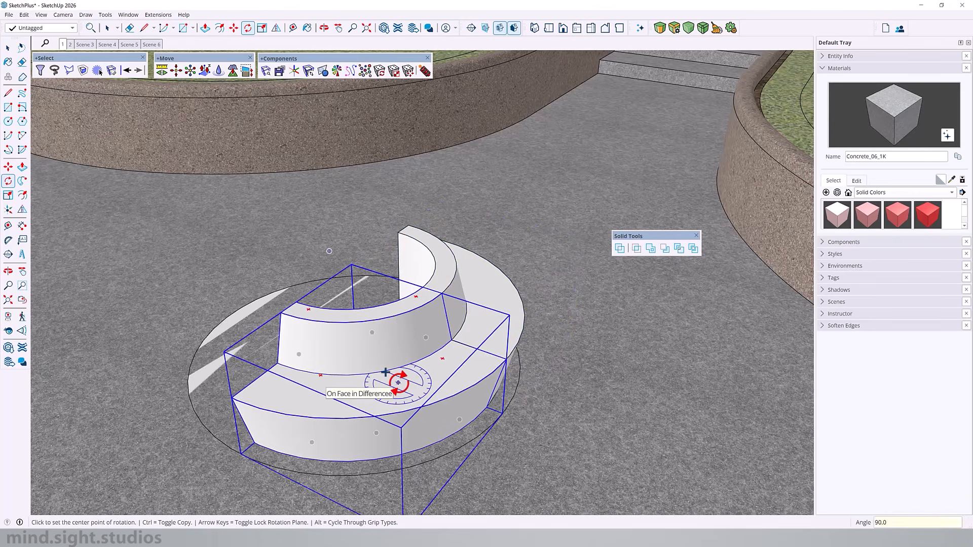
text(*)
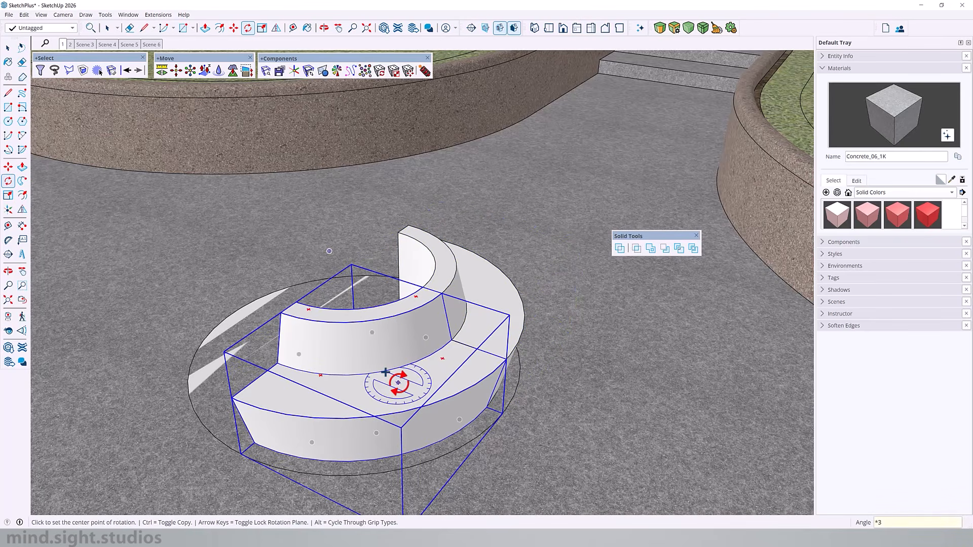
key(Return)
- Open one quarter bench component for editing and select all its geometry
middle_drag(365, 341, 429, 276)
key(space)
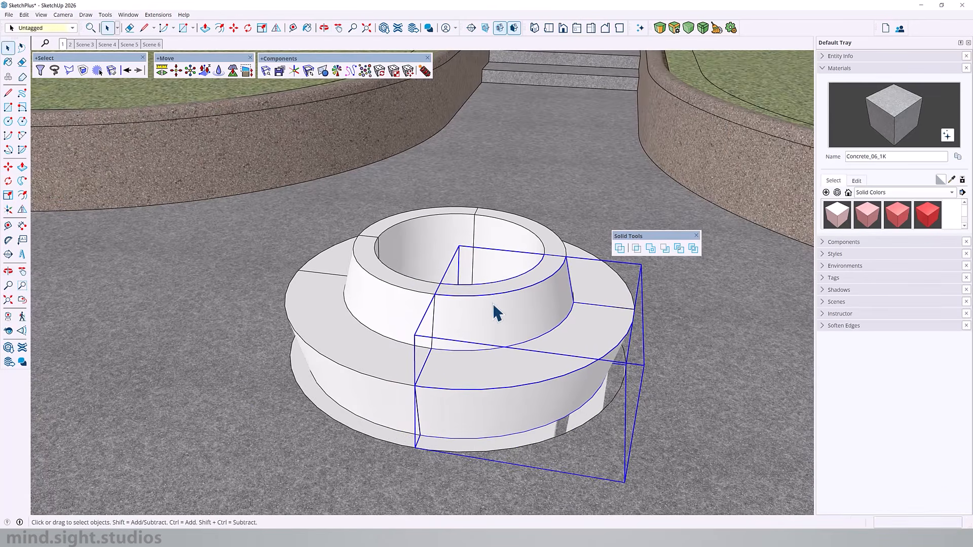
triple_click(494, 303)
middle_drag(493, 304, 399, 381)
scroll(375, 443, up, 3)
scroll(376, 443, down, 4)
scroll(393, 458, up, 4)
middle_drag(393, 458, 370, 307)
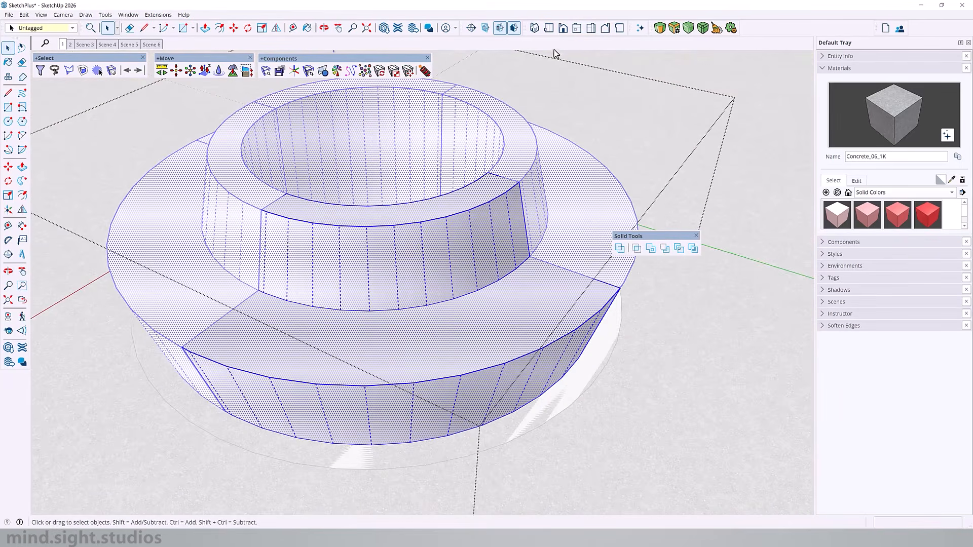
- Float the Bevel extension's tools over the model and set its rounding preference to Arc
drag(649, 26, 610, 165)
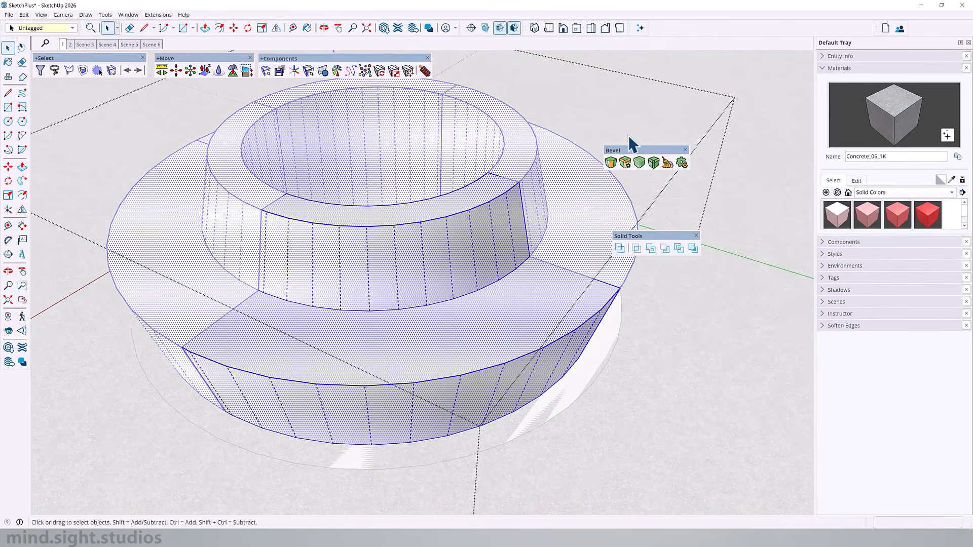
middle_drag(332, 248, 645, 314)
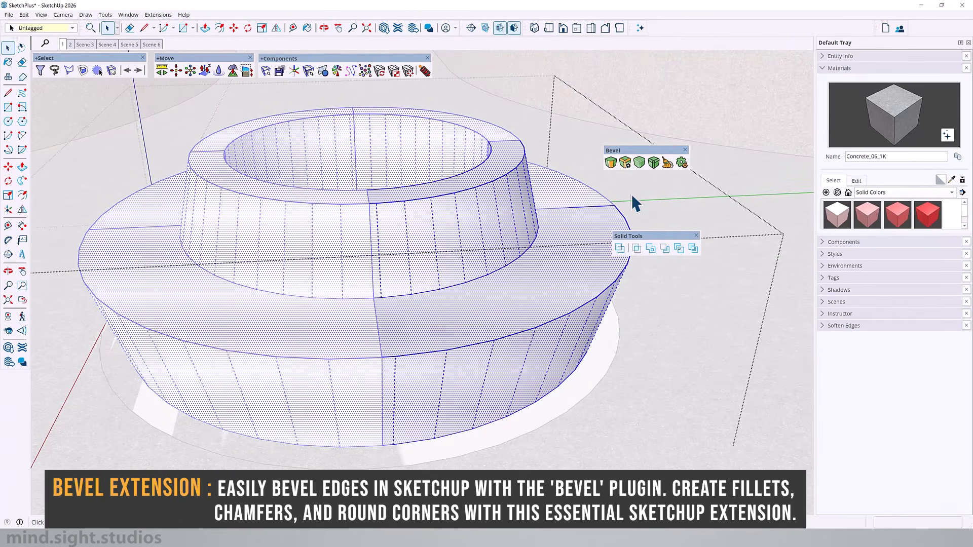
click(681, 163)
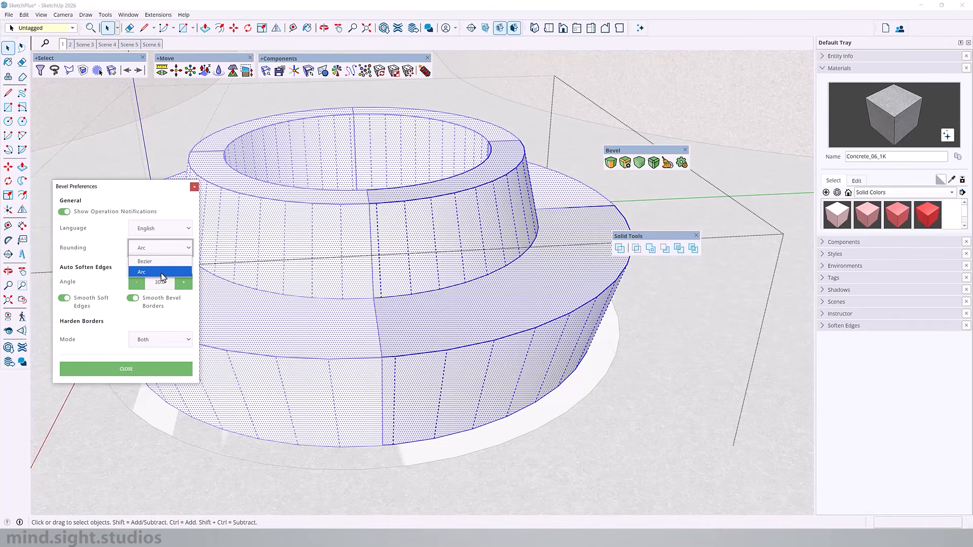
click(161, 272)
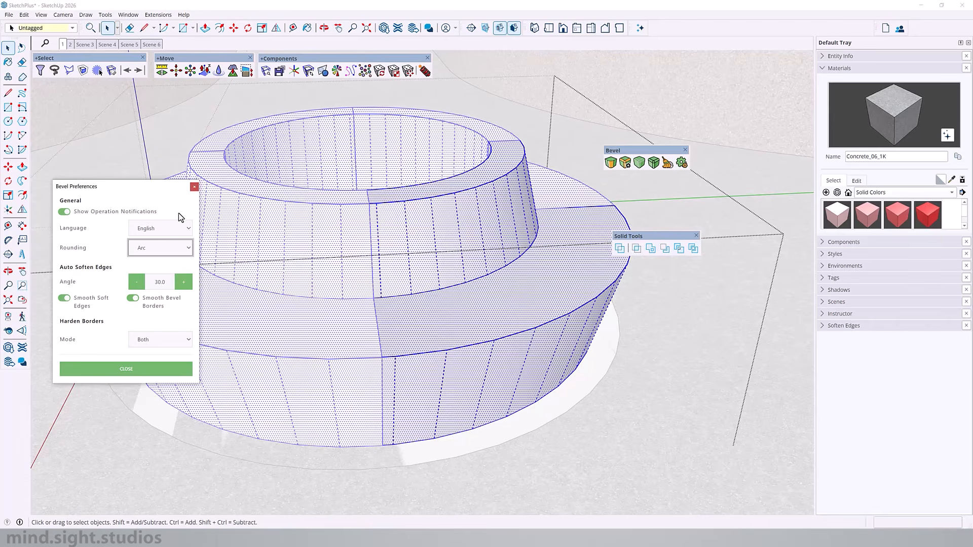
click(194, 187)
- Round the outer top edge of the upper tier with Bevel, using 8 segments
middle_drag(474, 195, 354, 263)
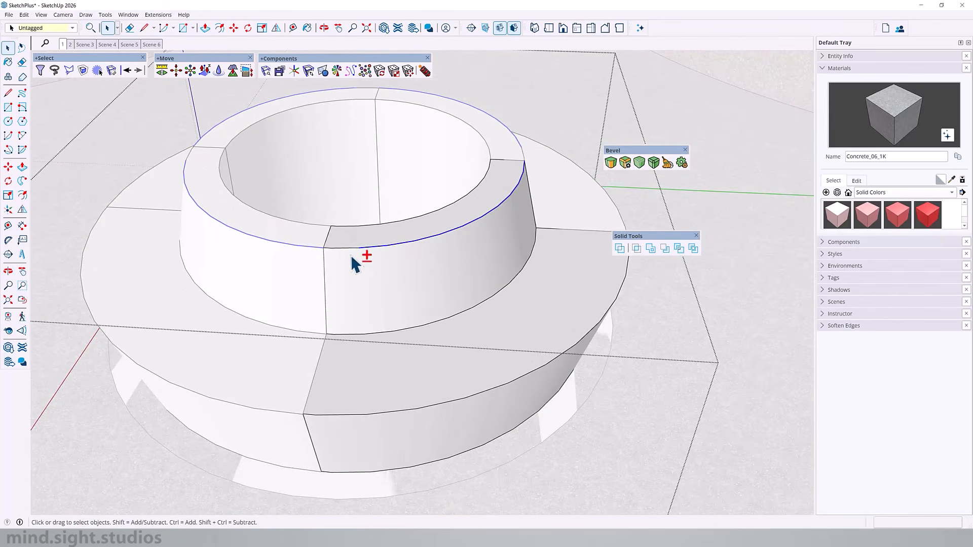
click(611, 162)
scroll(446, 239, up, 5)
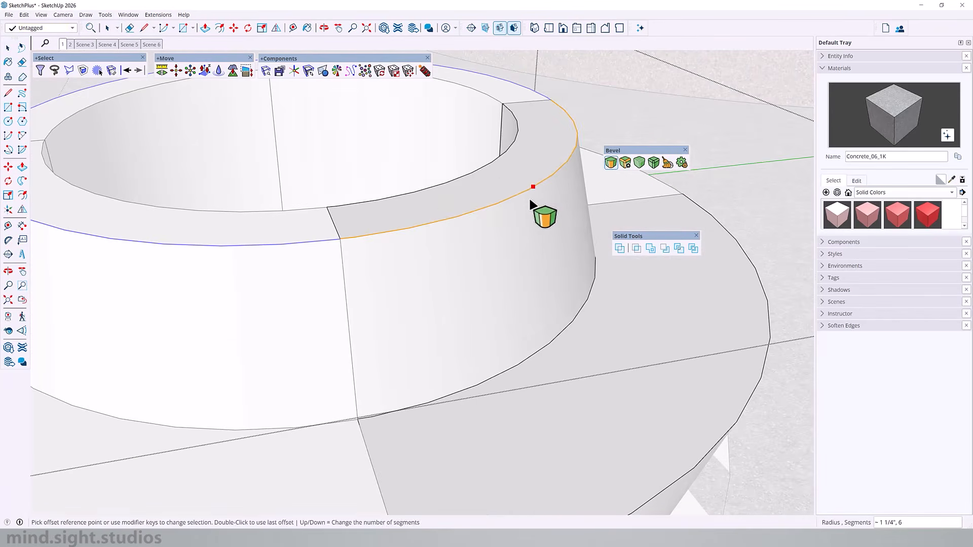
click(544, 228)
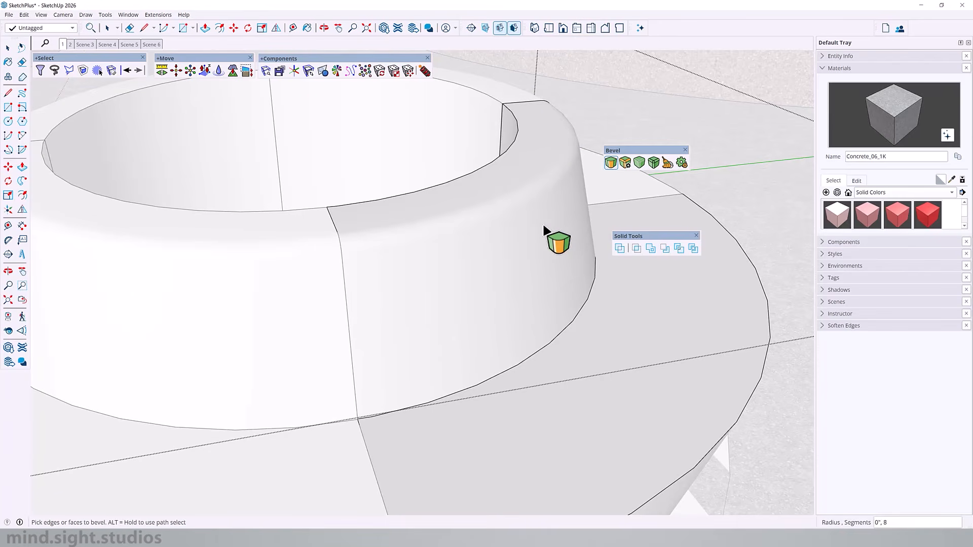
- Fillet the edge where the backrest meets the seat with Bevel, using a radius of 5"
middle_drag(404, 235, 356, 380)
click(473, 342)
mouse_move(465, 343)
middle_down()
mouse_move(1, 375)
mouse_move(469, 360)
middle_up()
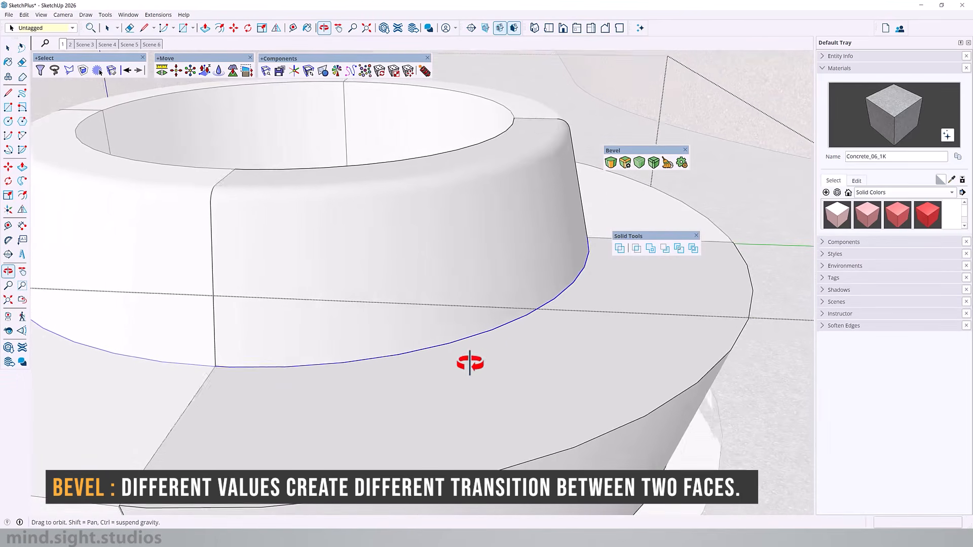
click(611, 163)
click(491, 330)
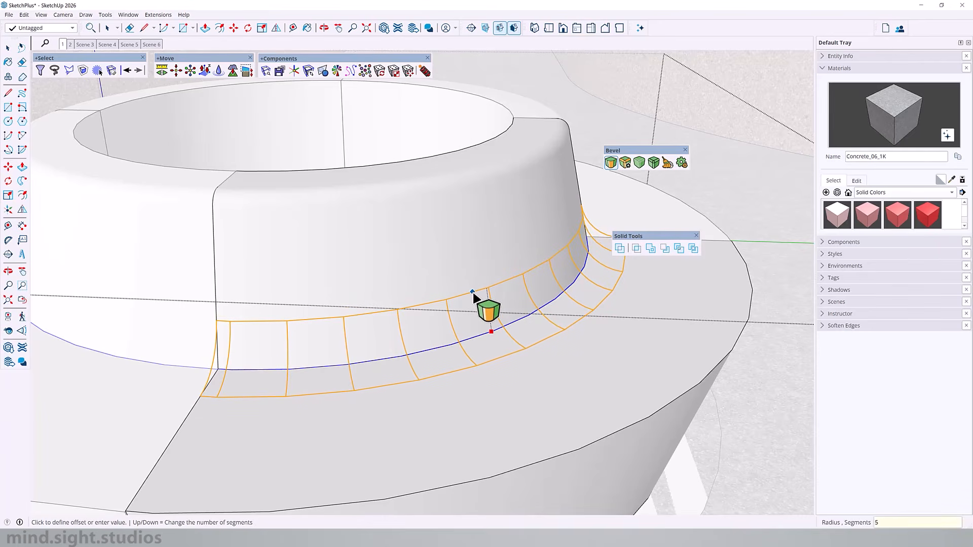
click(473, 296)
- Round the seat's outer edge with Bevel, using a radius of 2"
middle_drag(474, 306, 507, 245)
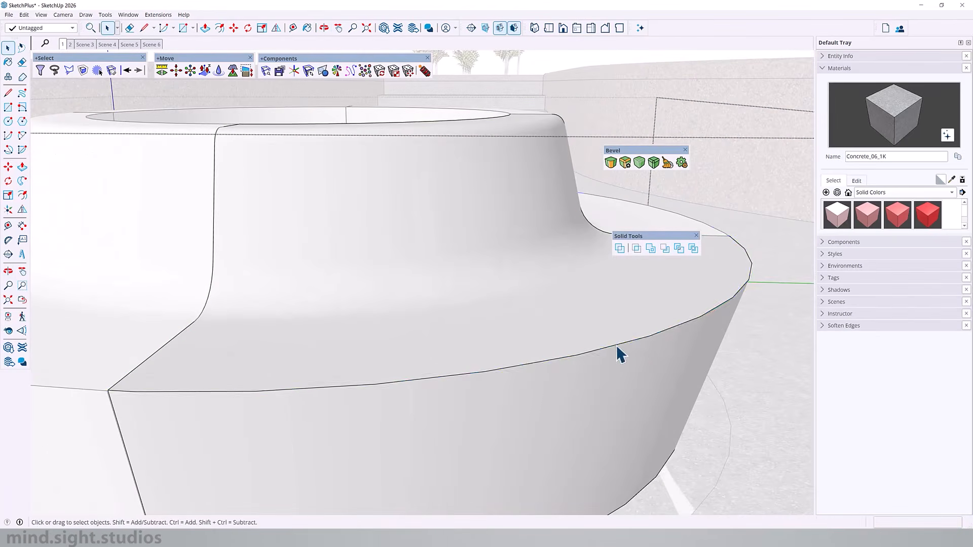
click(430, 373)
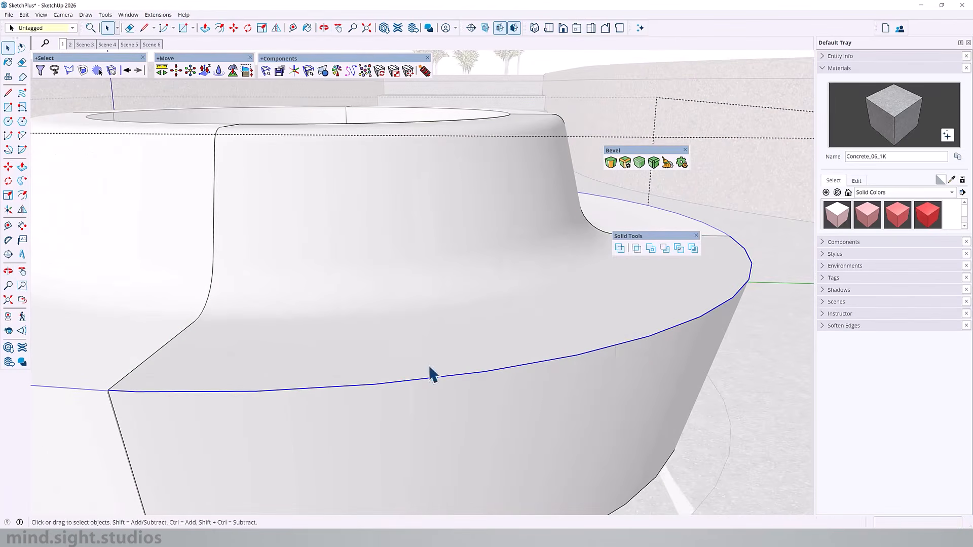
middle_drag(430, 374, 175, 398)
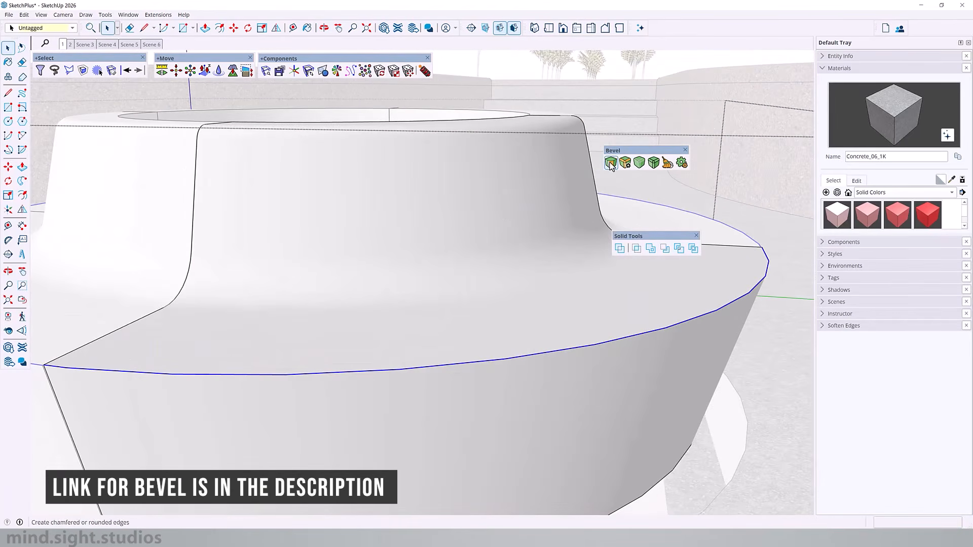
click(611, 164)
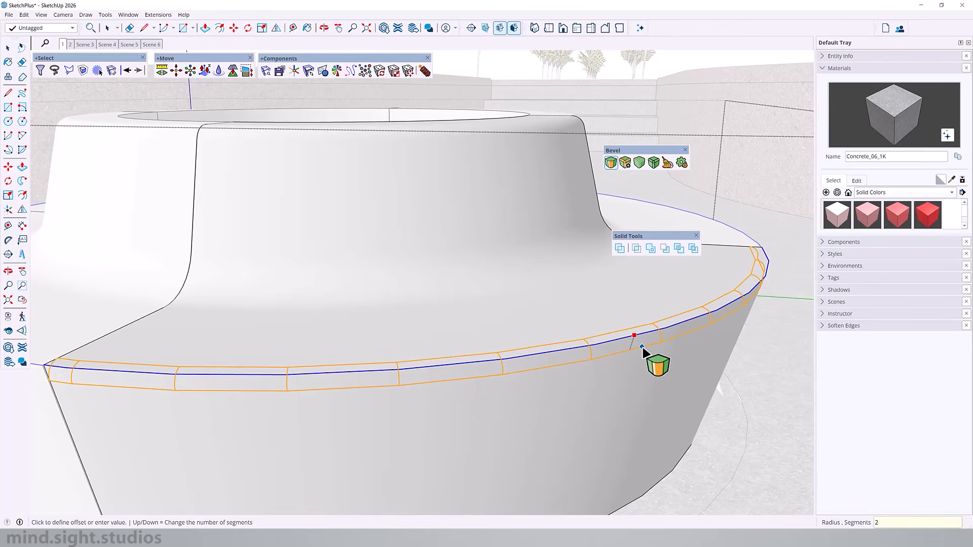
key(Return)
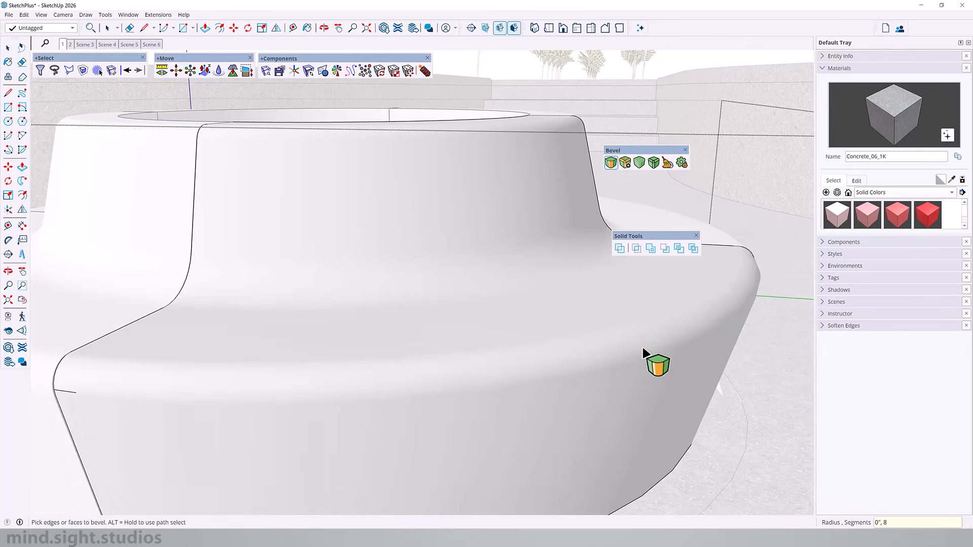
- Copy one quarter bench component onto the open paving beside the assembled bench
scroll(567, 354, down, 4)
middle_drag(458, 368, 428, 274)
click(429, 267)
scroll(315, 272, down, 2)
key(m)
key(ctrl)
click(526, 292)
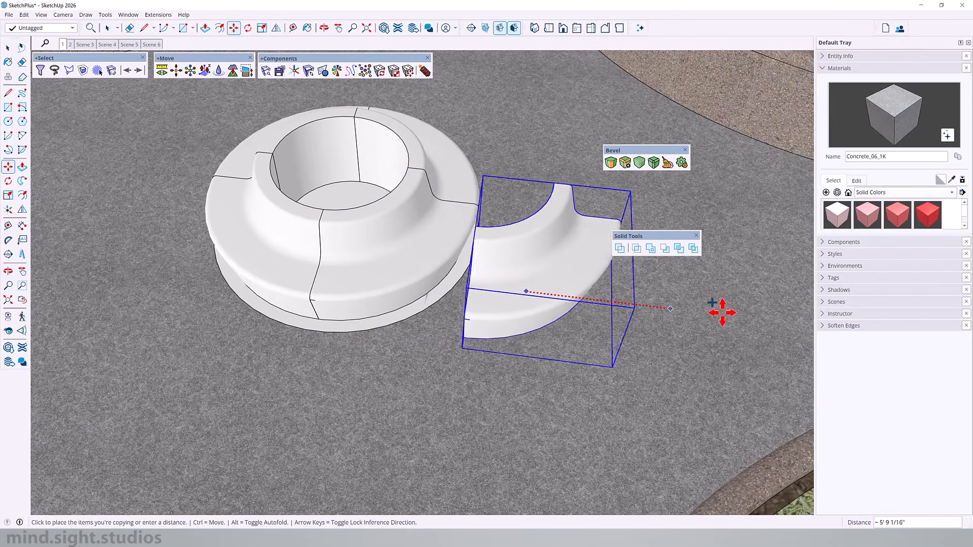
click(728, 313)
- Open the separate quarter bench component for editing and select its flat end face
key(space)
middle_drag(324, 365, 427, 327)
scroll(427, 326, up, 5)
double_click(428, 326)
click(420, 322)
scroll(427, 446, down, 4)
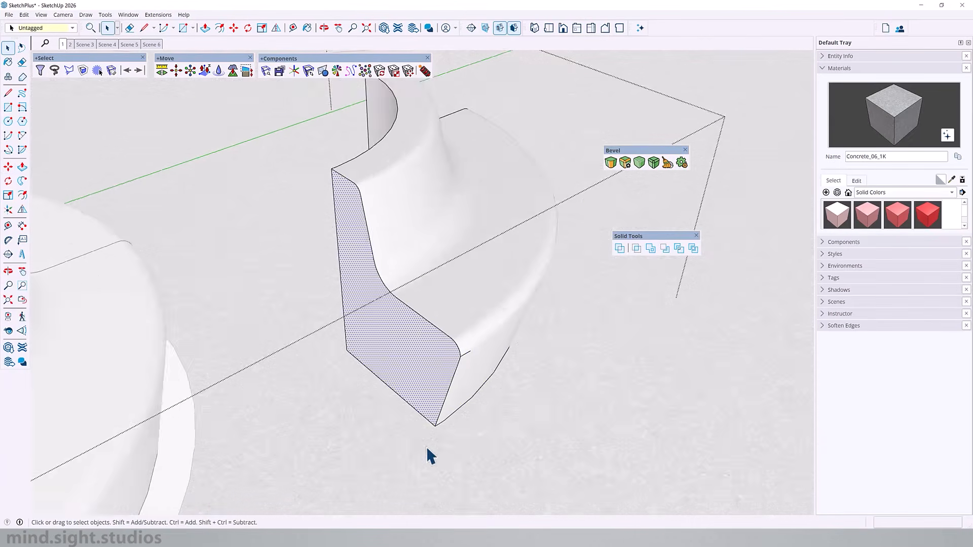
middle_drag(632, 396, 316, 331)
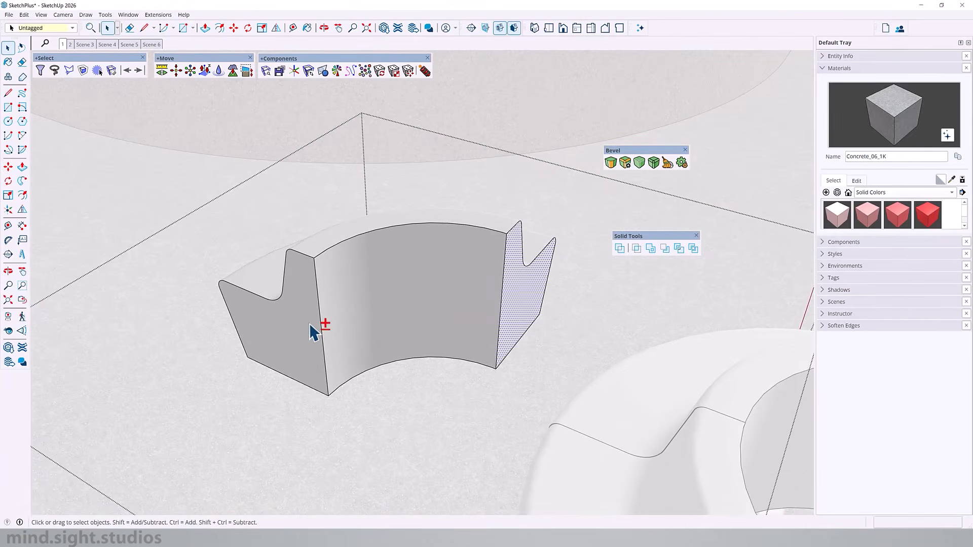
- Round the inner top edge of the quarter bench's backrest with Bevel, using 8 segments
scroll(371, 189, up, 3)
click(380, 191)
scroll(630, 180, down, 1)
click(611, 162)
scroll(388, 201, up, 1)
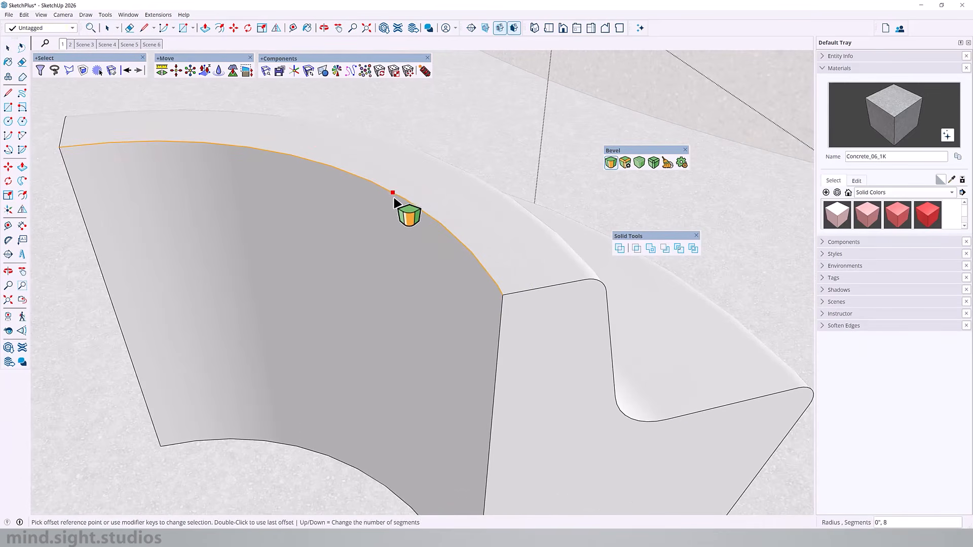
click(395, 205)
scroll(557, 377, down, 3)
- Select both flat end faces with their edges and round their perimeters with Bevel at a radius of about 3/8"
key(space)
middle_drag(557, 377, 581, 351)
double_click(581, 351)
middle_drag(506, 348, 560, 350)
shift+click(260, 351)
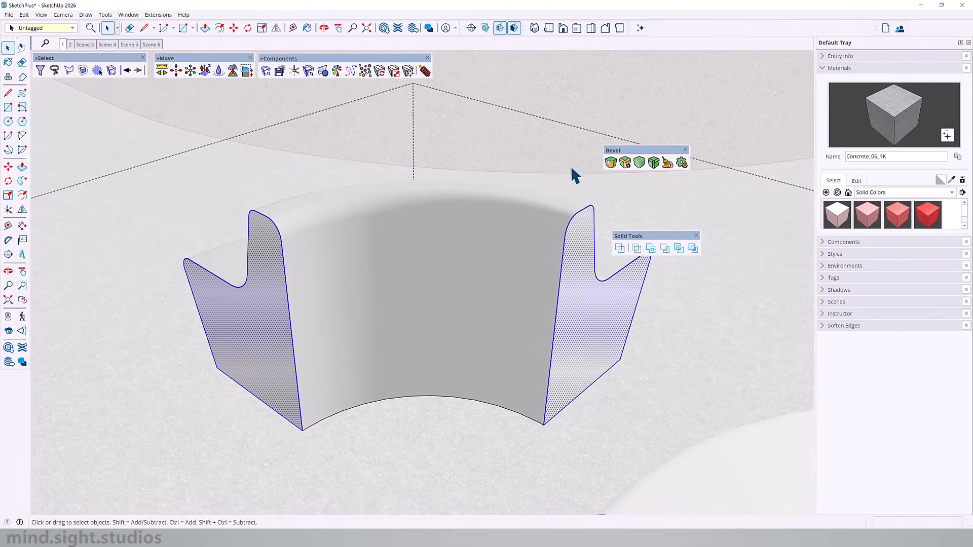
click(611, 162)
scroll(641, 298, up, 2)
middle_drag(640, 297, 251, 259)
click(252, 260)
scroll(256, 264, up, 1)
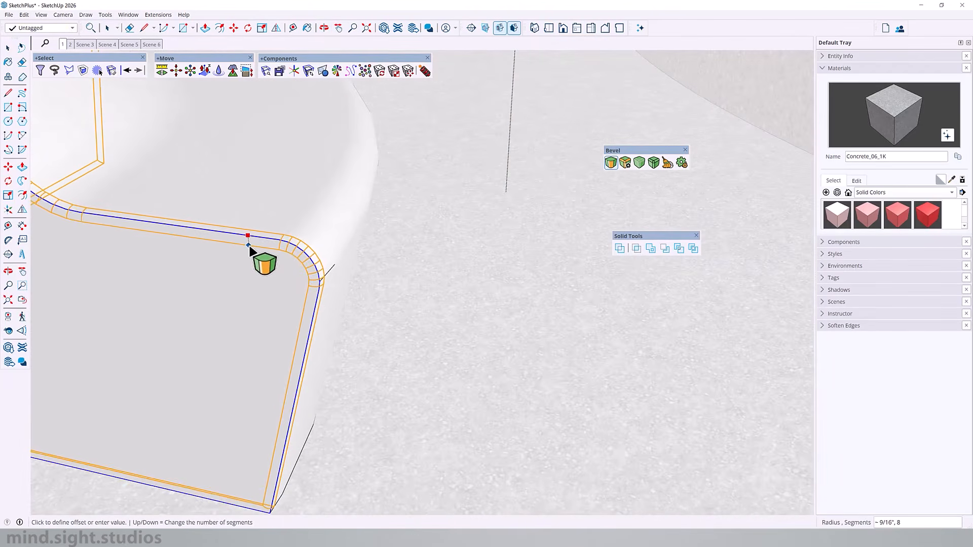
scroll(251, 248, up, 2)
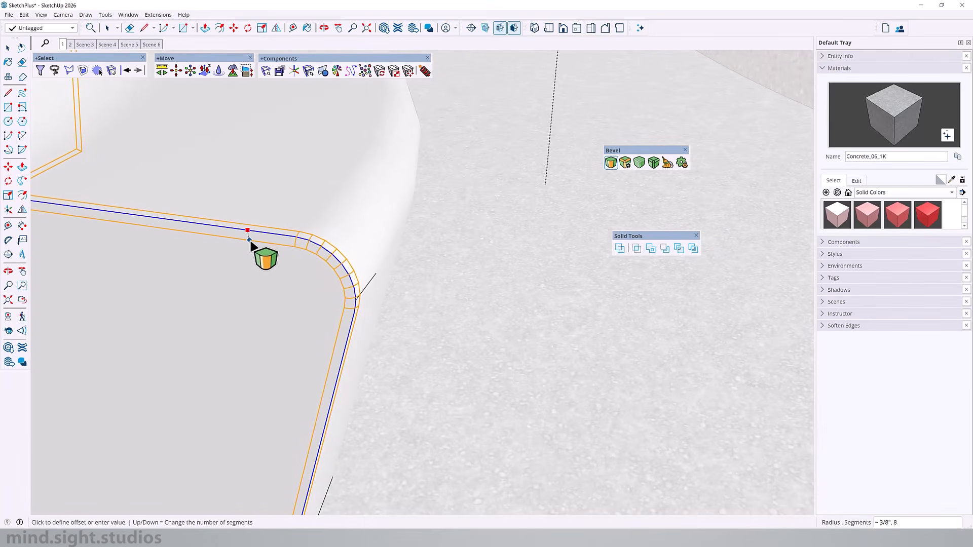
click(251, 243)
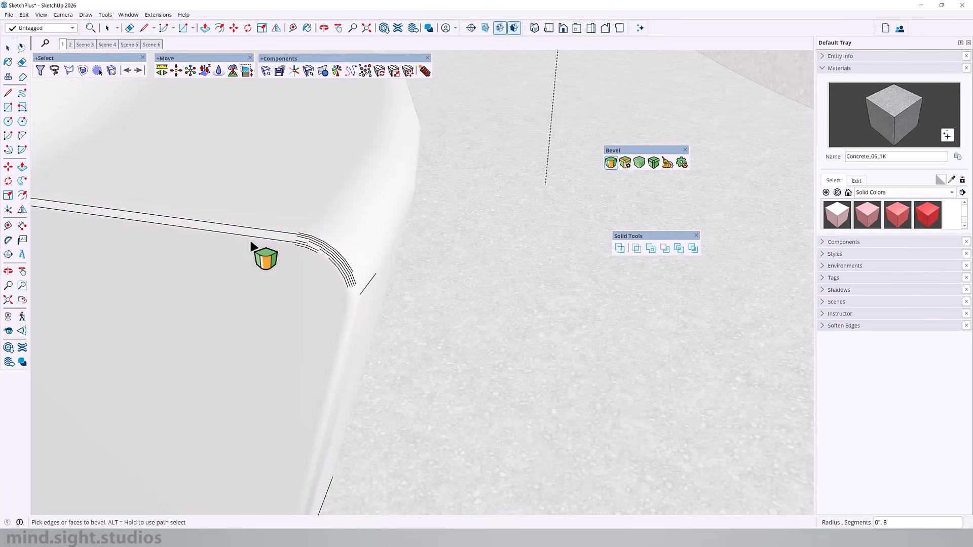
text(,6)
key(Return)
- Soften the quarter bench component's edges using a 25-degree angle between normals with smooth normals enabled
middle_drag(223, 255, 472, 291)
scroll(472, 290, down, 5)
scroll(471, 293, down, 2)
key(space)
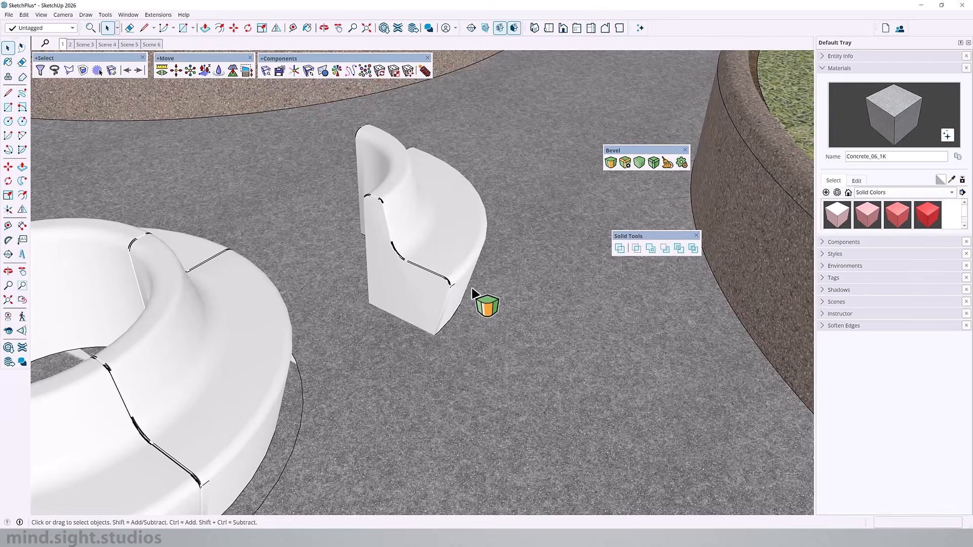
scroll(372, 276, down, 2)
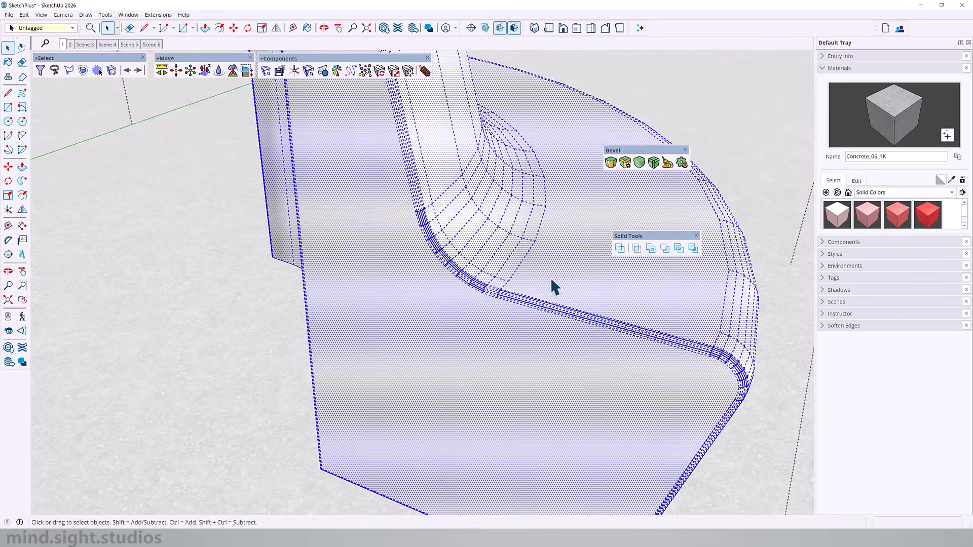
scroll(552, 285, up, 3)
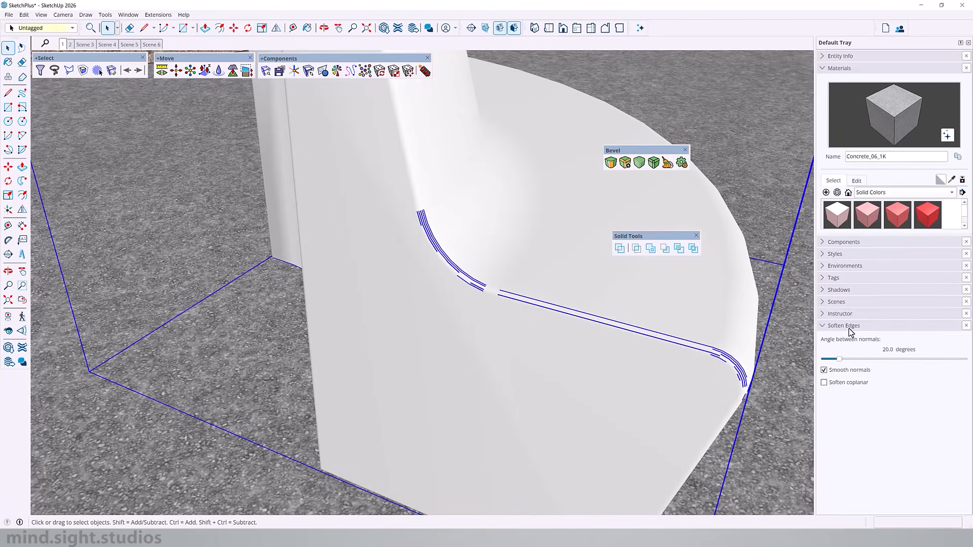
drag(841, 359, 845, 358)
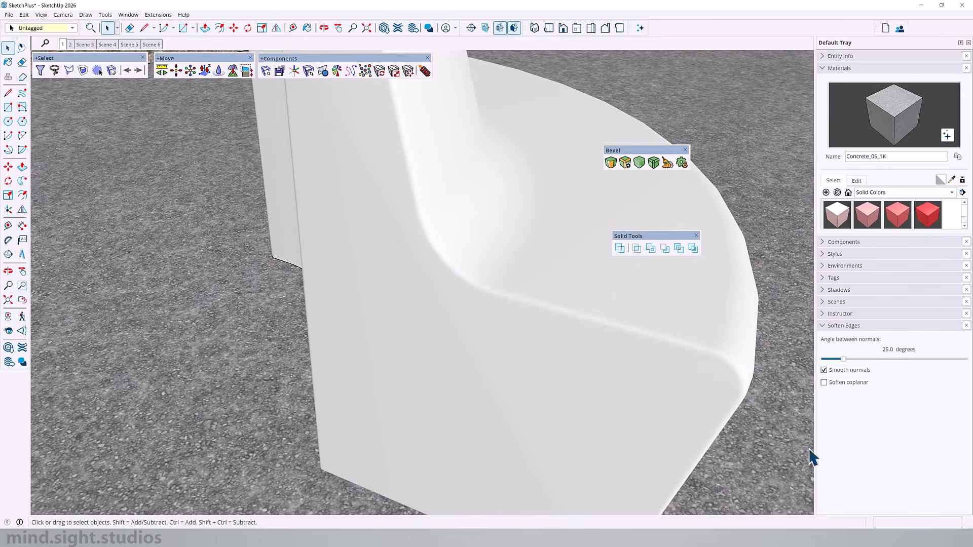
- Remove the separate quarter bench copy beside the assembled bench
scroll(436, 348, down, 6)
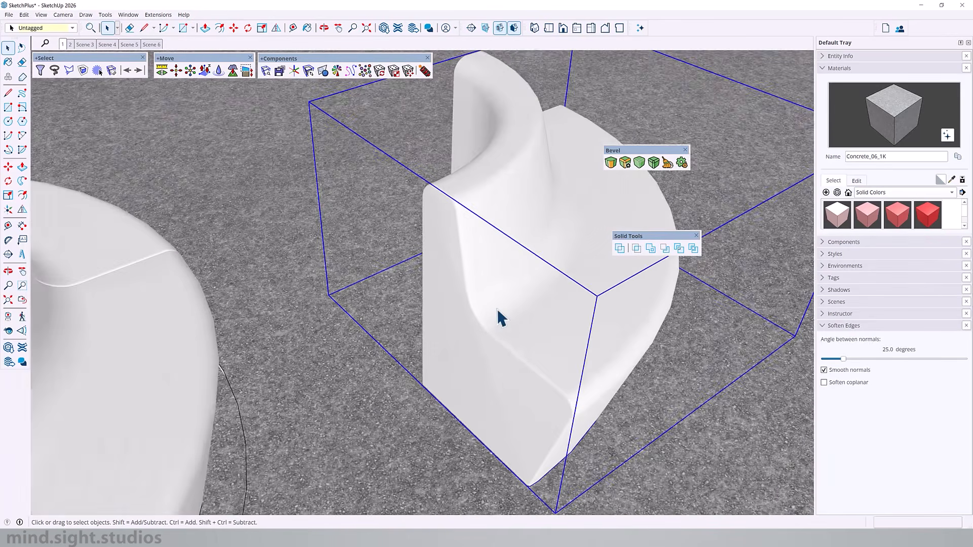
middle_drag(500, 320, 350, 319)
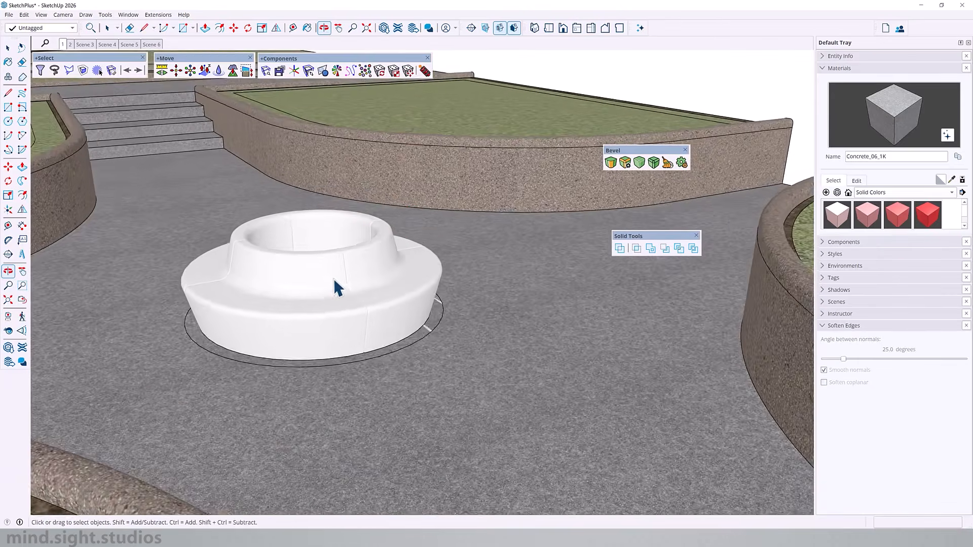
scroll(324, 287, up, 4)
middle_drag(312, 293, 469, 347)
key(space)
scroll(446, 358, up, 4)
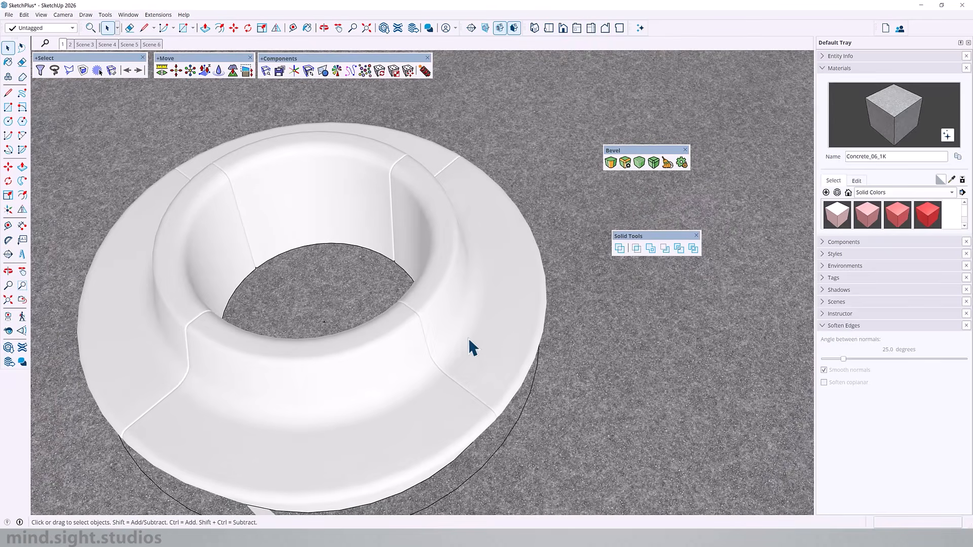
- Open the flat disc beneath the bench and push/pull a circular face up to the top of the central opening
double_click(510, 421)
key(i)
click(516, 396)
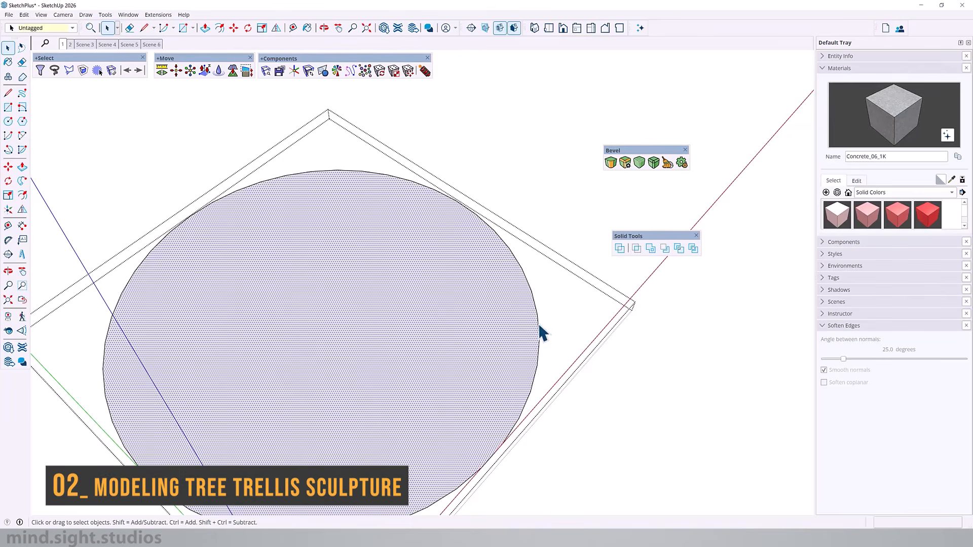
click(506, 260)
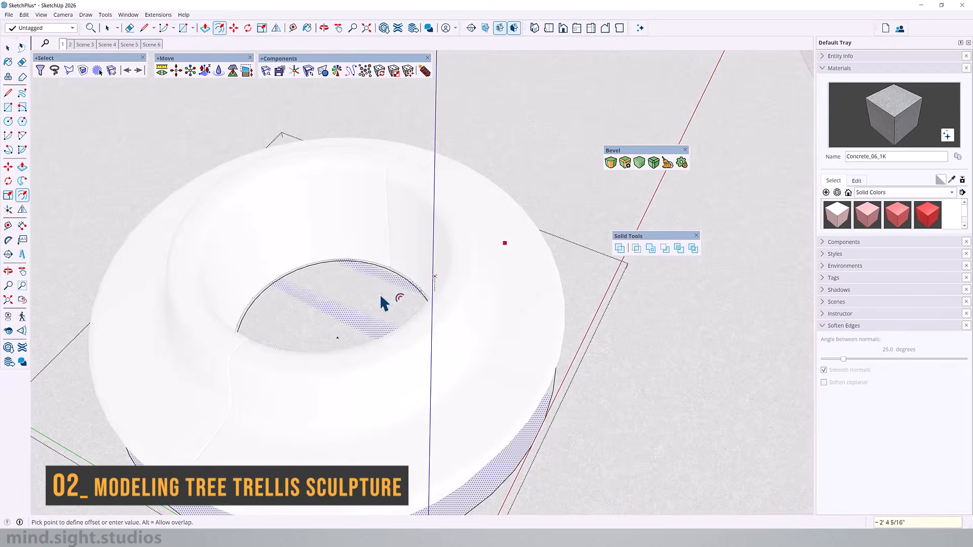
middle_drag(387, 299, 389, 251)
key(p)
click(387, 285)
click(448, 217)
- Select the circular face at the top of the bench's opening together with its edges
middle_drag(429, 304, 497, 247)
middle_drag(411, 352, 436, 352)
key(space)
double_click(365, 236)
right_click(364, 237)
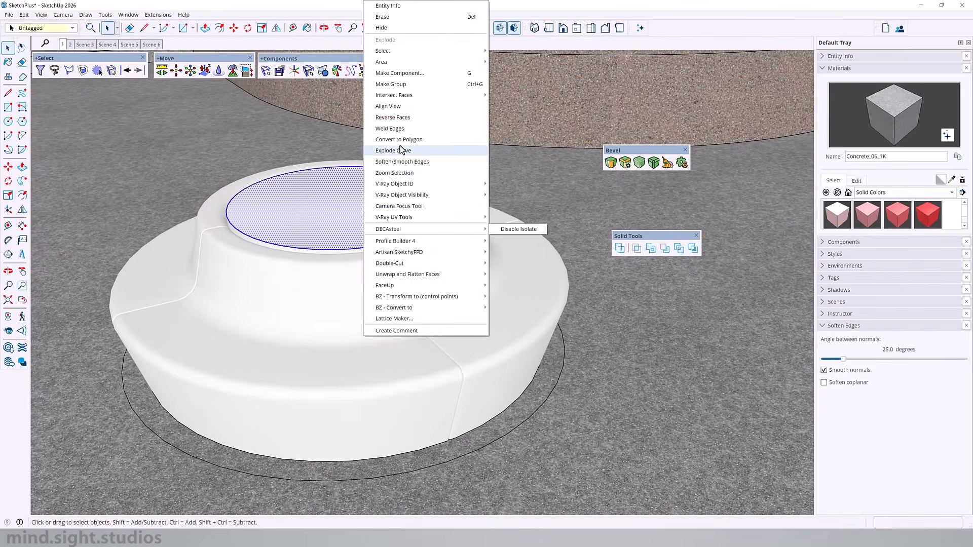
click(284, 349)
- Copy the centre point on the ground 2' 11" straight up to the circular face in the bench's opening
middle_drag(284, 350, 317, 263)
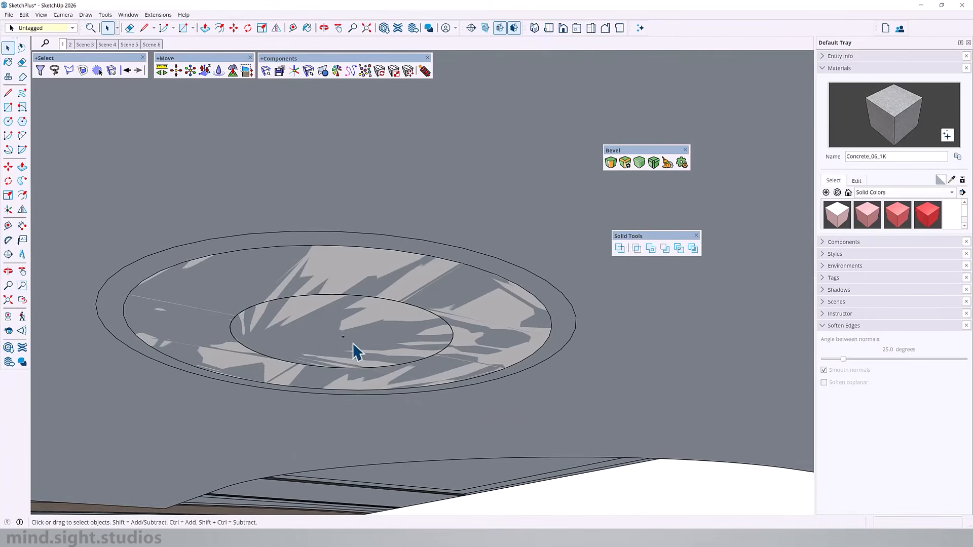
middle_drag(353, 345, 363, 438)
key(m)
key(ctrl)
click(553, 378)
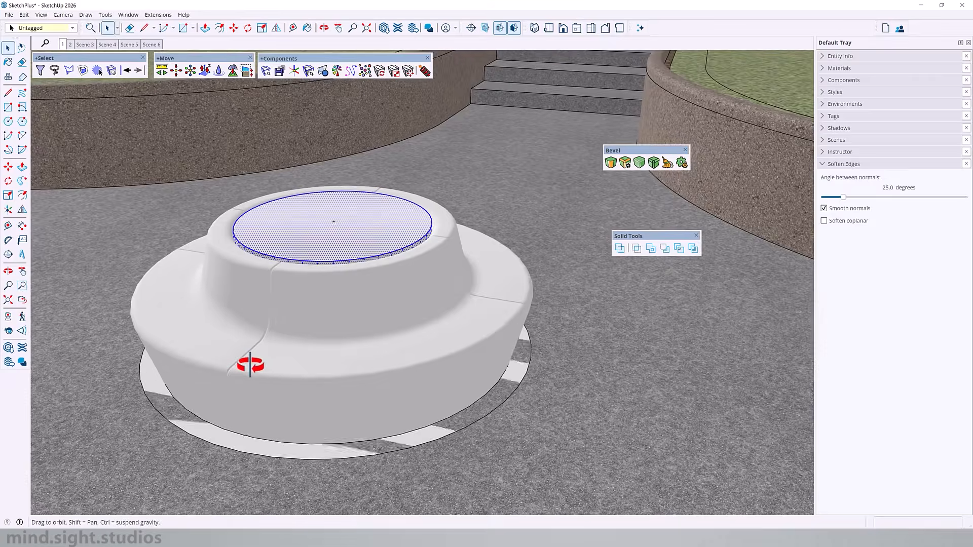
- Offset the circular top face's edge inward three times at equal spacing to form concentric rings
drag(252, 365, 466, 361)
key(f)
scroll(507, 277, up, 2)
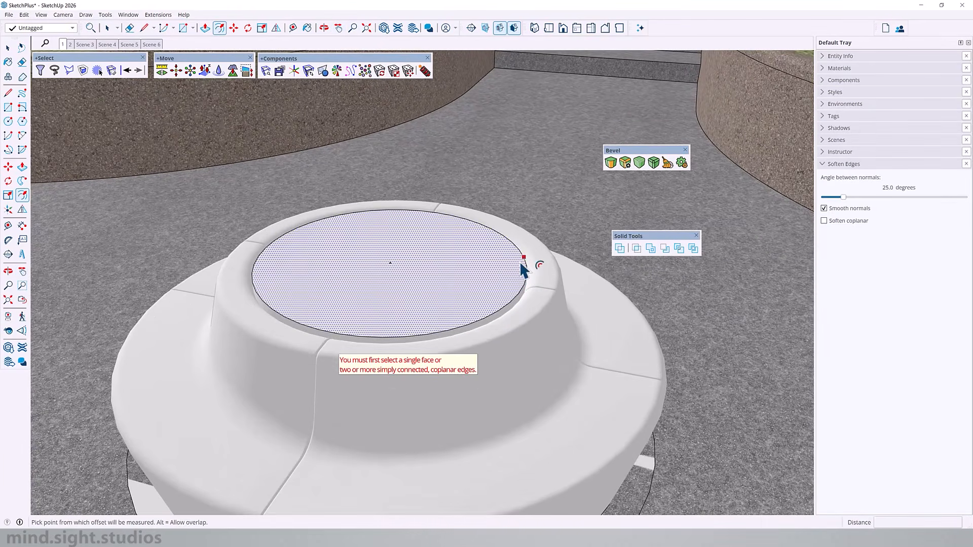
click(521, 262)
click(521, 265)
double_click(509, 264)
double_click(509, 263)
- Push/pull one concentric ring by 2" and repeat the same distance on the neighbouring circular faces
key(p)
click(510, 265)
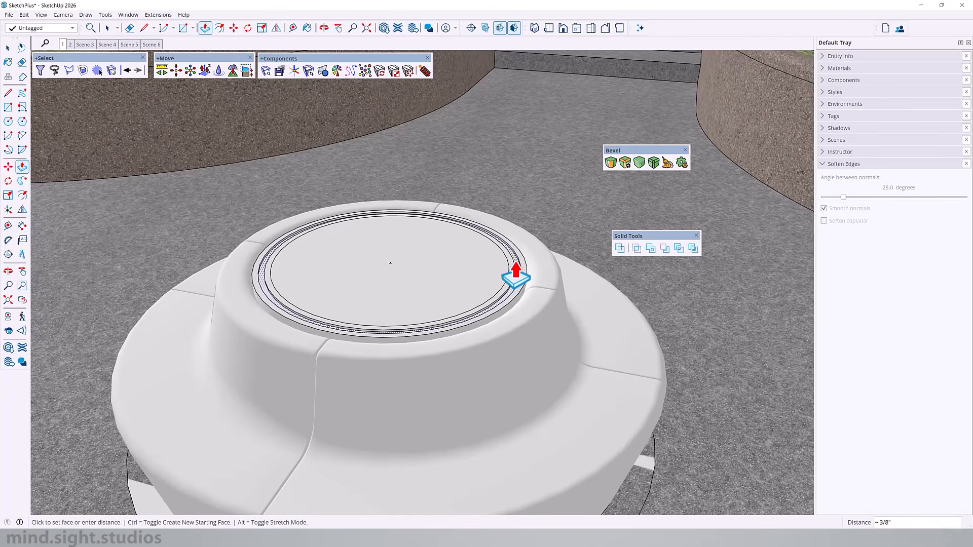
text(2)
key(Return)
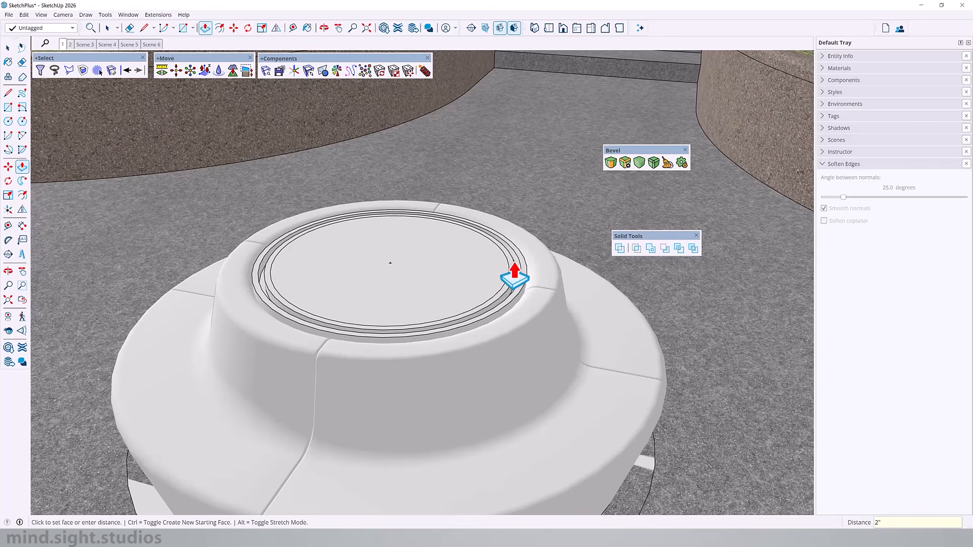
double_click(513, 274)
double_click(499, 278)
key(space)
- Select all connected geometry of the ringed circular inset in the bench's opening
middle_drag(486, 278, 392, 304)
scroll(455, 284, down, 5)
click(448, 292)
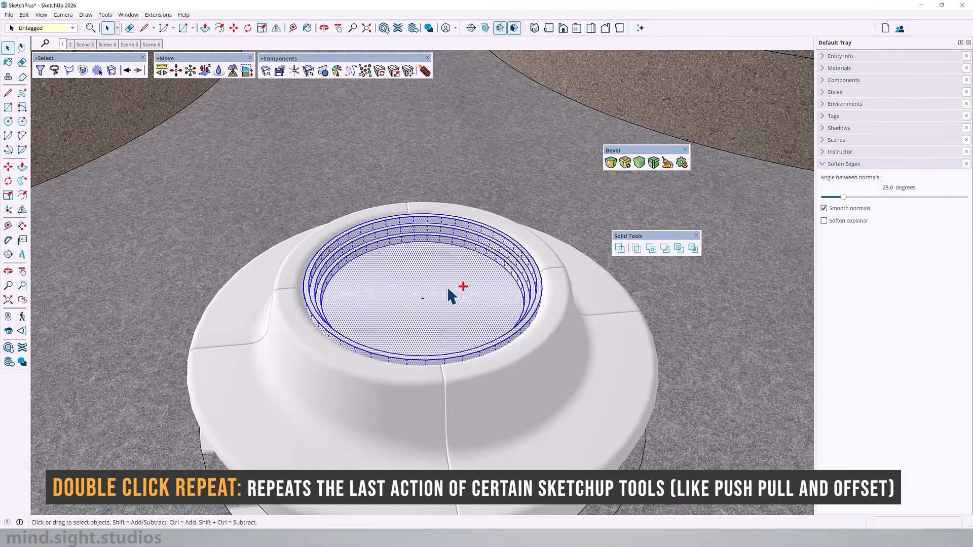
scroll(448, 287, up, 4)
key(ctrl+t)
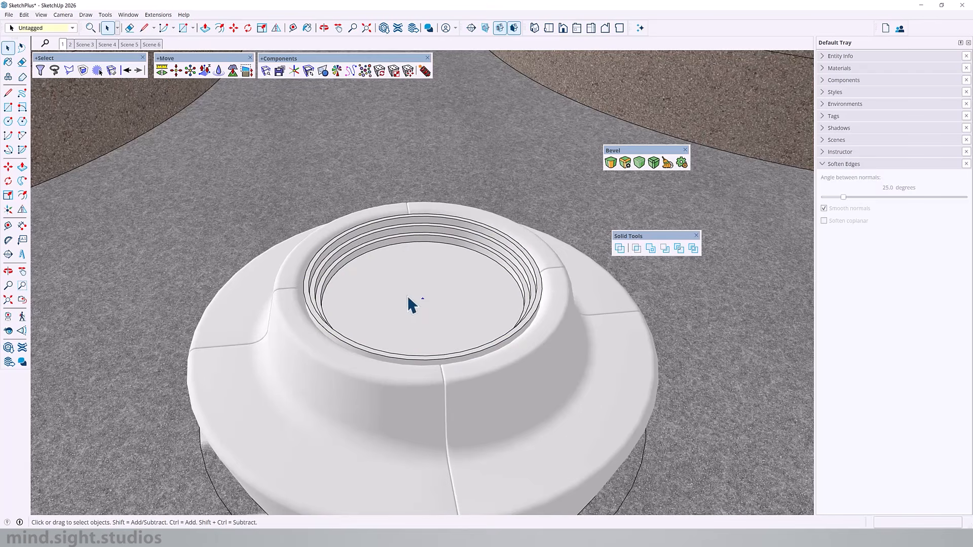
- Draw a tall vertical line from the inset's centre and a horizontal line along the green axis from its top
scroll(432, 297, down, 2)
middle_drag(419, 288, 376, 266)
click(427, 278)
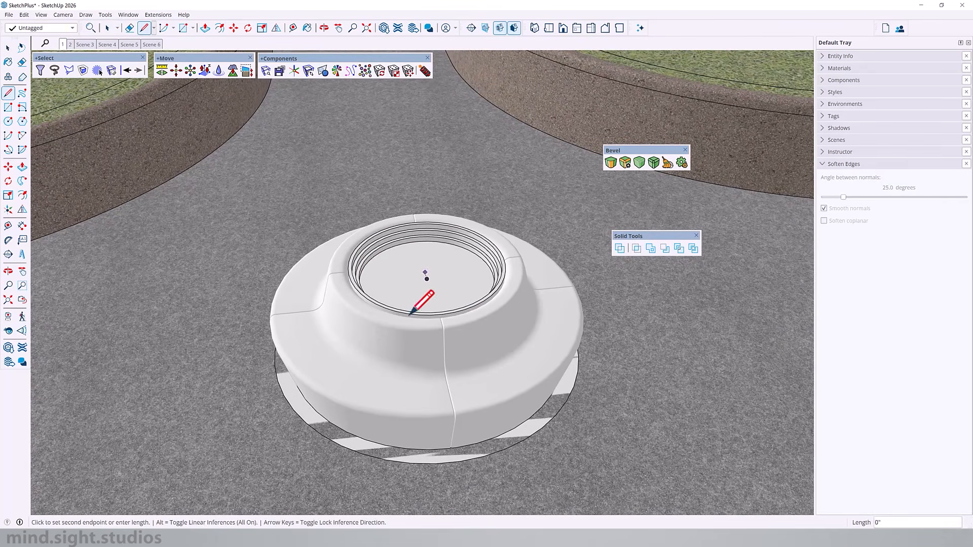
scroll(429, 301, down, 5)
click(419, 123)
shift+middle_drag(474, 126, 393, 160)
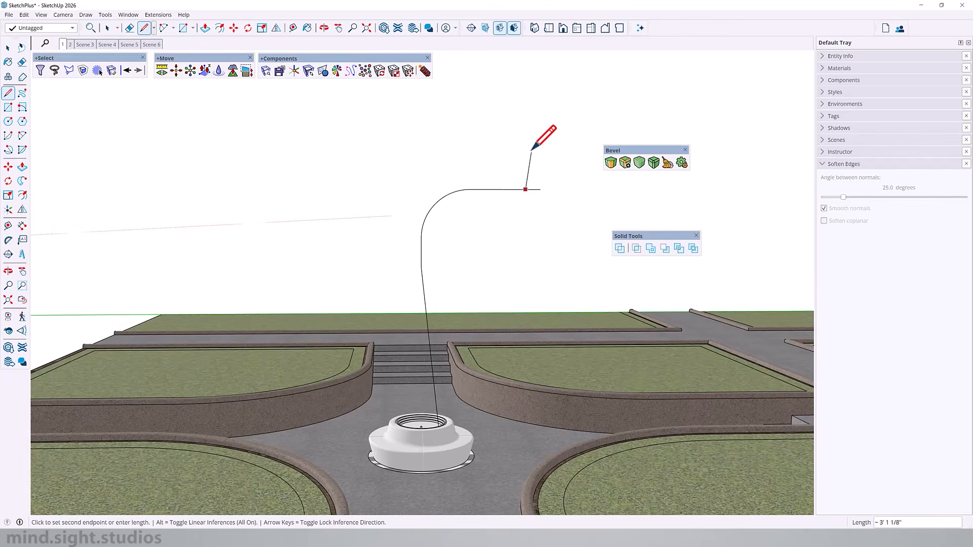
click(525, 154)
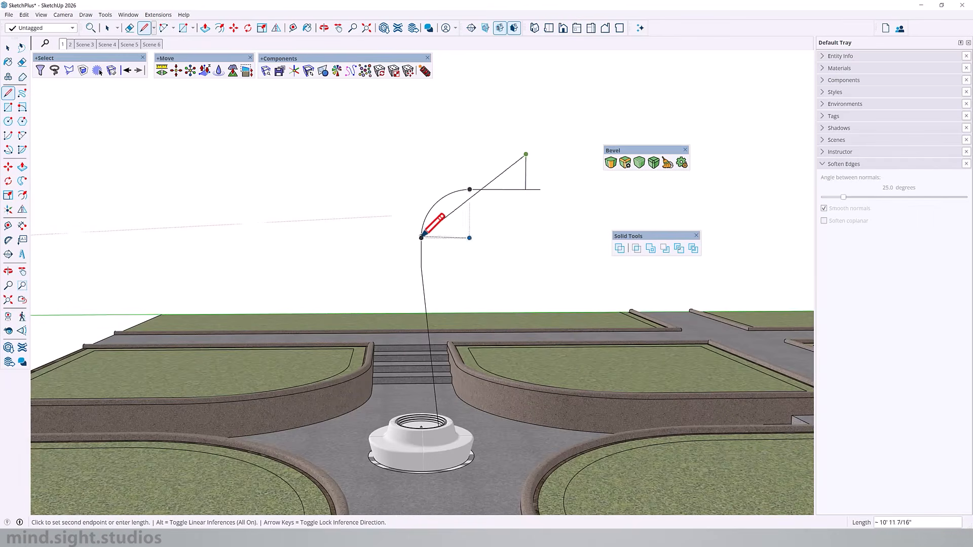
- Draw a diagonal branch line down to the trunk's upper end and erase the helper lines around it
click(420, 266)
key(e)
drag(532, 183, 513, 192)
click(476, 192)
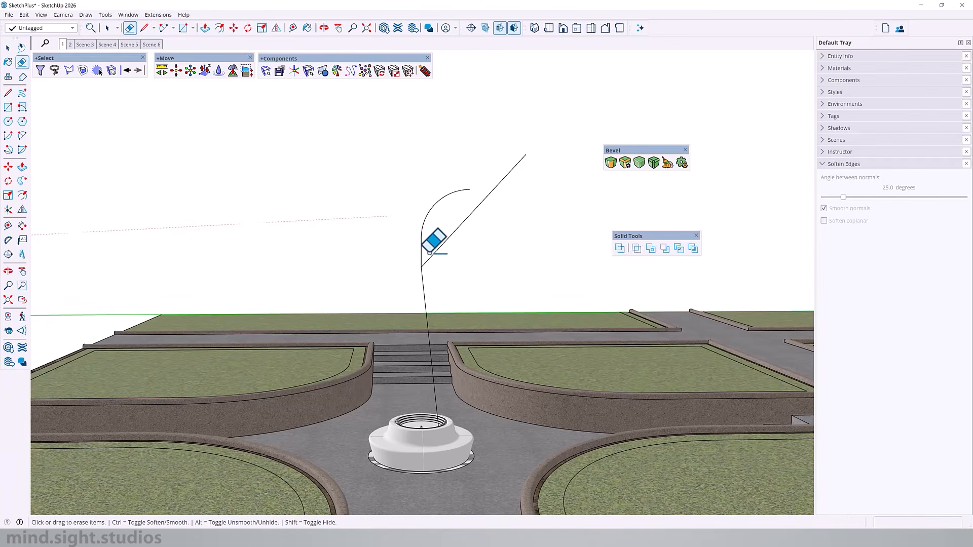
key(space)
- Draw a tangent arc across the bend between the leaning trunk line and the diagonal branch line
scroll(422, 299, up, 1)
key(a)
click(427, 304)
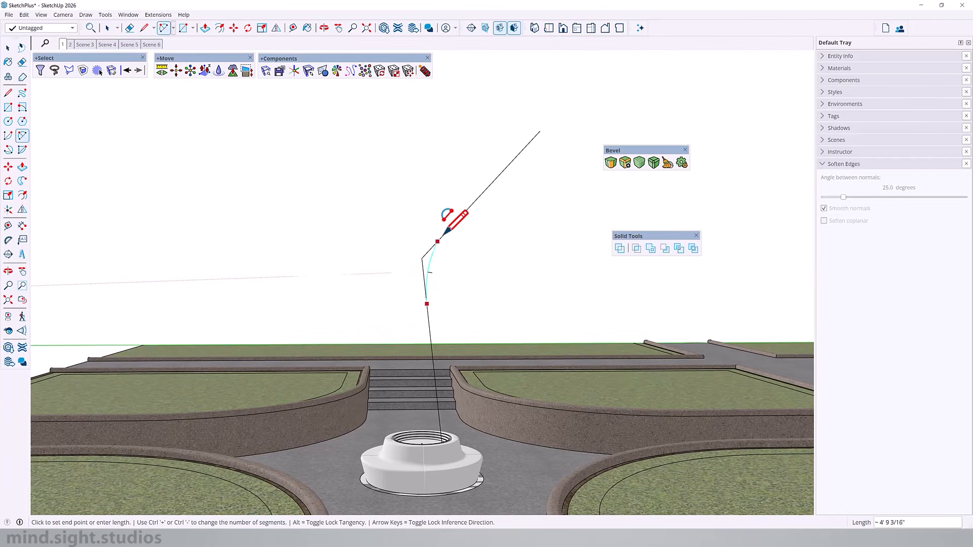
click(453, 223)
middle_drag(417, 281, 482, 279)
key(space)
- Select the connected trunk and branch path and turn it into a component
scroll(435, 305, down, 2)
middle_drag(412, 324, 456, 371)
triple_click(463, 233)
right_click(463, 234)
click(501, 298)
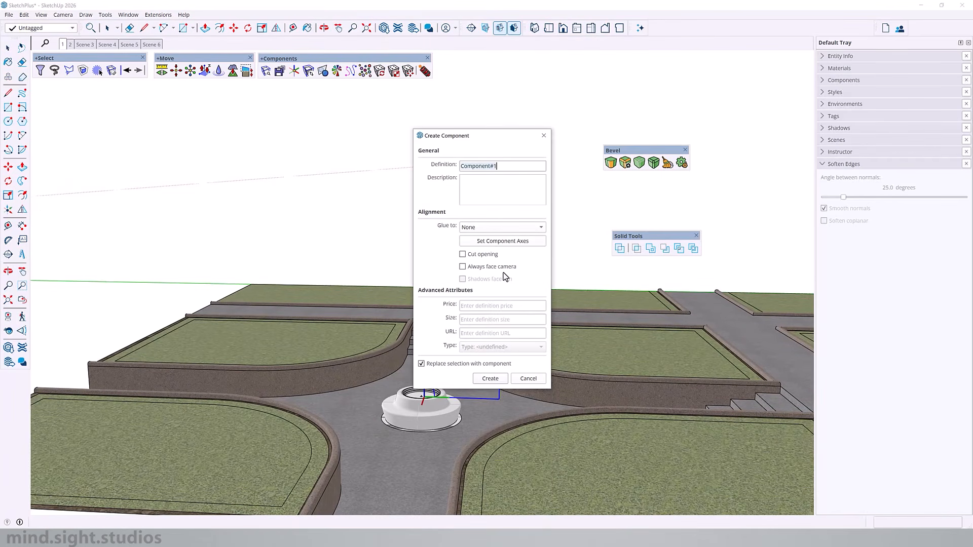
key(Return)
- Inside the new path component, draw a circle profile with a 3/4" radius at the lower end of the trunk line
triple_click(440, 259)
middle_drag(475, 387, 446, 389)
key(c)
scroll(431, 394, up, 7)
click(427, 394)
scroll(428, 394, up, 4)
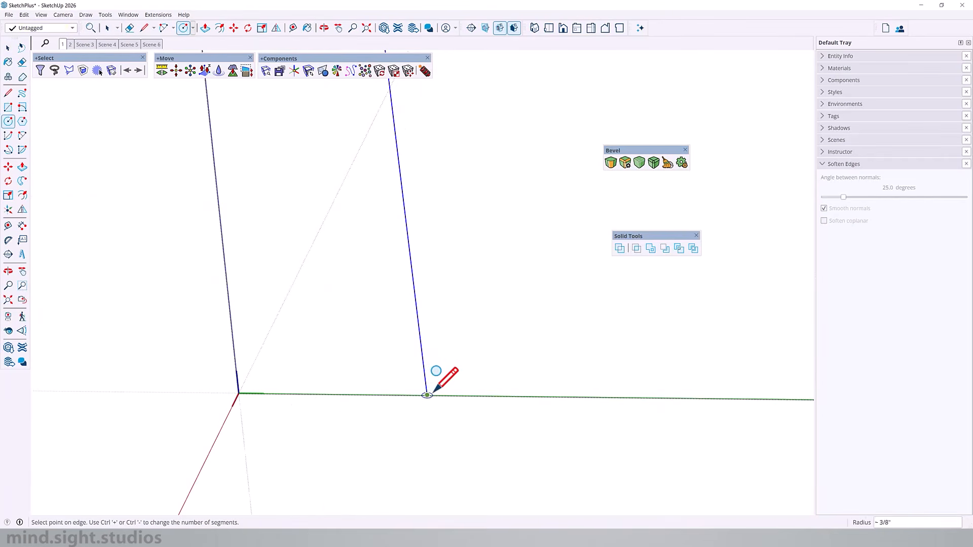
scroll(433, 390, up, 4)
text(3/4)
key(Return)
- Extrude the circle along the trunk and branch path with Follow Me, and leave the component
key(f)
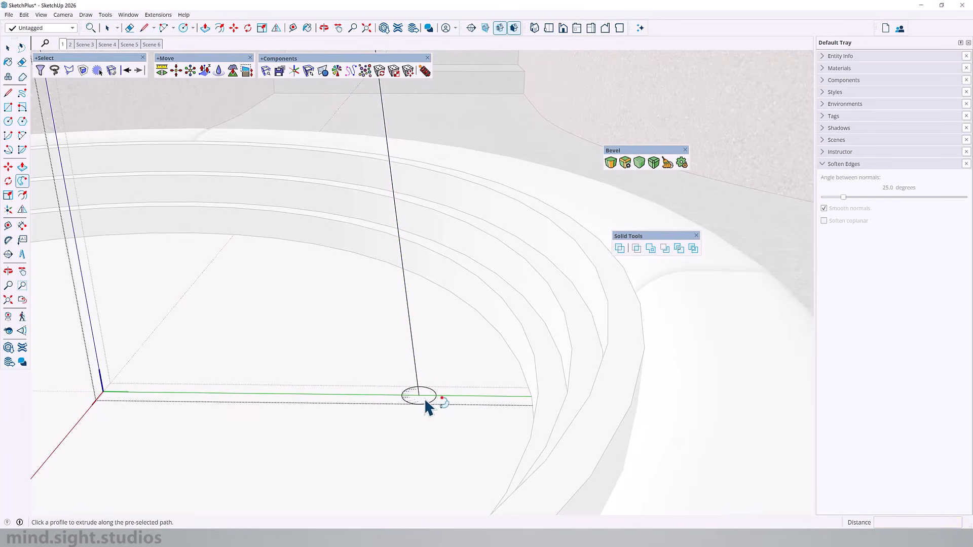
click(424, 398)
scroll(382, 418, down, 5)
scroll(380, 421, down, 7)
middle_drag(377, 384, 402, 251)
key(space)
key(Escape)
- Move the tubular branch outward so its base stands on the ledge around the bench's stepped inset
click(404, 254)
scroll(385, 431, up, 8)
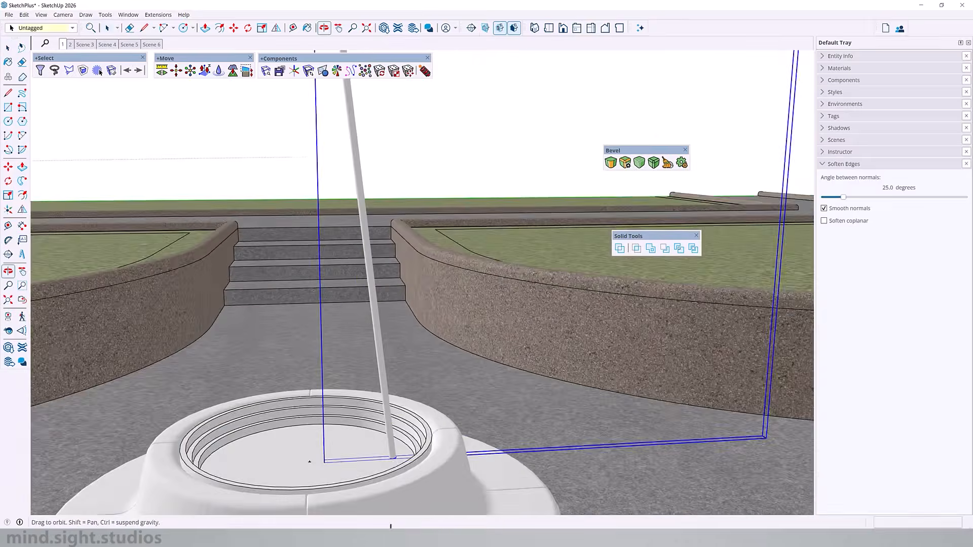
key(m)
click(396, 417)
click(512, 363)
middle_drag(357, 416, 430, 350)
click(473, 360)
scroll(550, 268, up, 4)
click(569, 282)
- Open the tube component and draw a line across the diameter of its circular base
key(space)
mouse_move(507, 299)
middle_down()
mouse_move(430, 329)
mouse_move(456, 325)
middle_up()
double_click(479, 322)
triple_click(479, 321)
key(e)
key(m)
key(space)
double_click(550, 254)
click(571, 288)
right_click(572, 288)
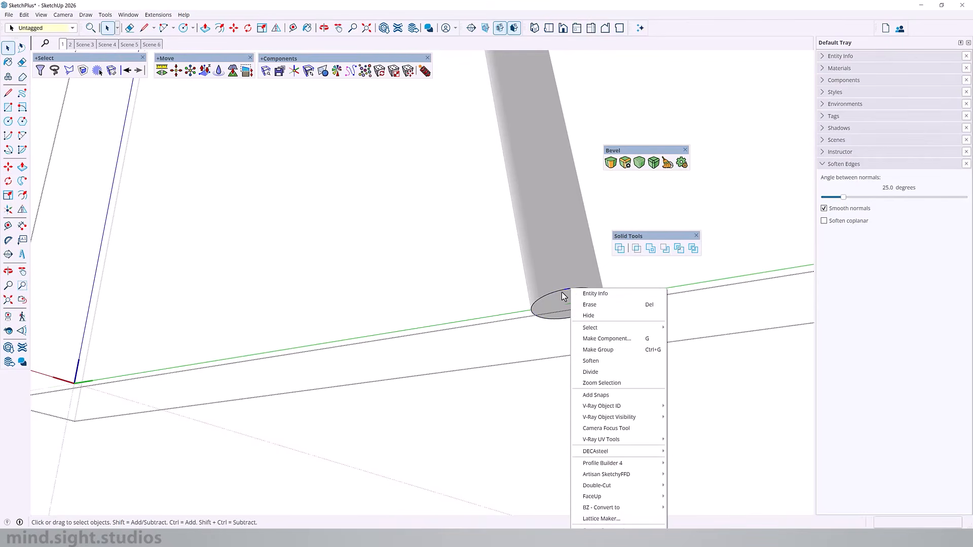
double_click(559, 305)
key(l)
click(604, 299)
click(533, 310)
key(space)
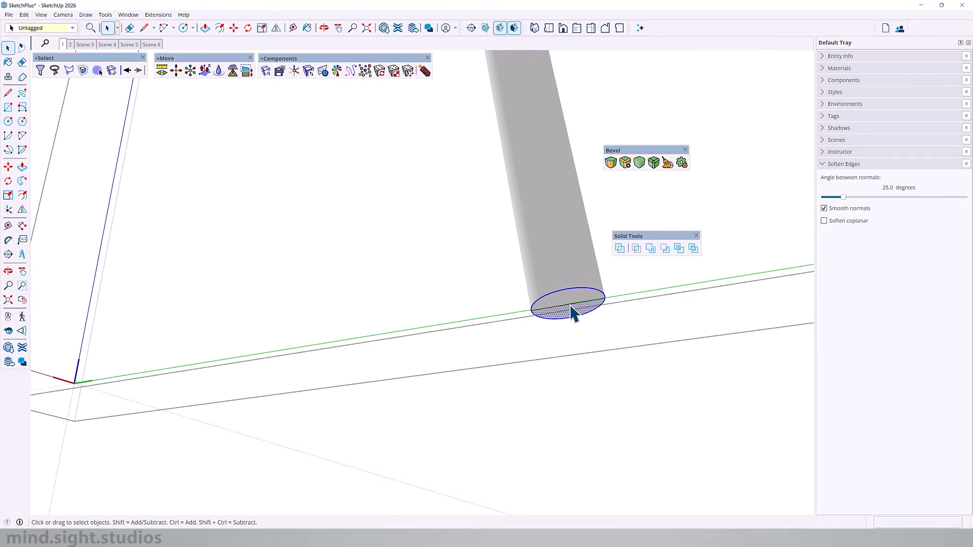
- Select the tube geometry and begin making it a component with custom component axes
middle_drag(571, 269, 582, 393)
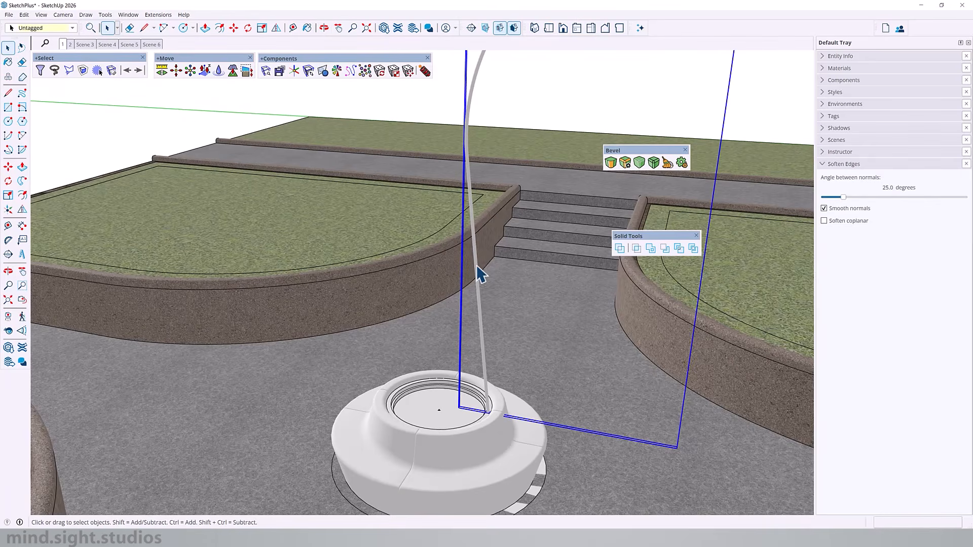
click(477, 267)
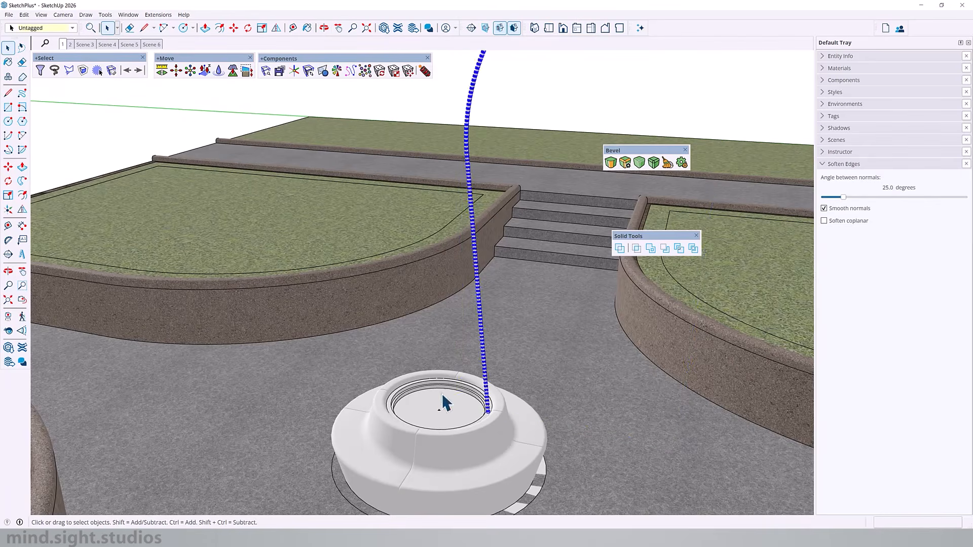
click(462, 434)
scroll(483, 363, up, 4)
middle_drag(483, 364, 546, 308)
click(504, 341)
scroll(537, 148, down, 6)
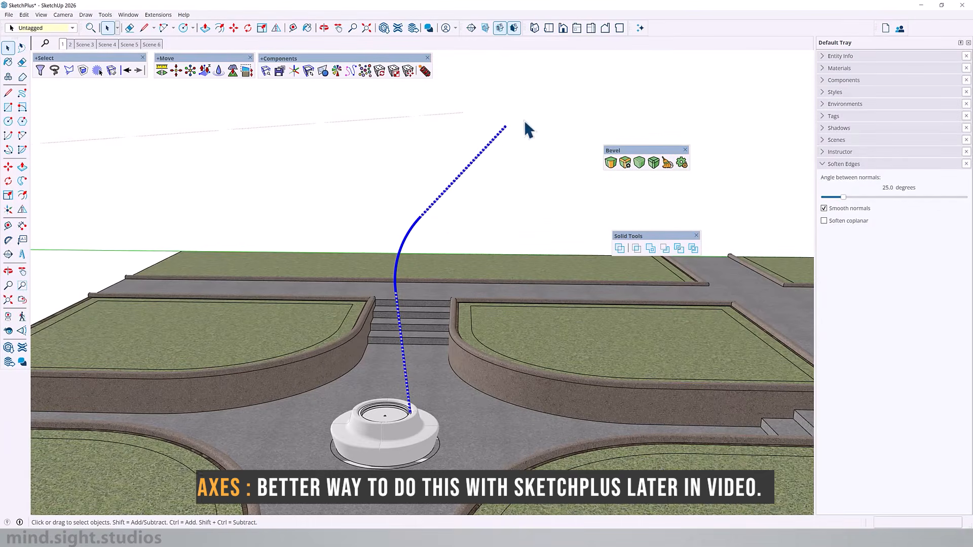
scroll(423, 408, up, 6)
scroll(424, 405, up, 1)
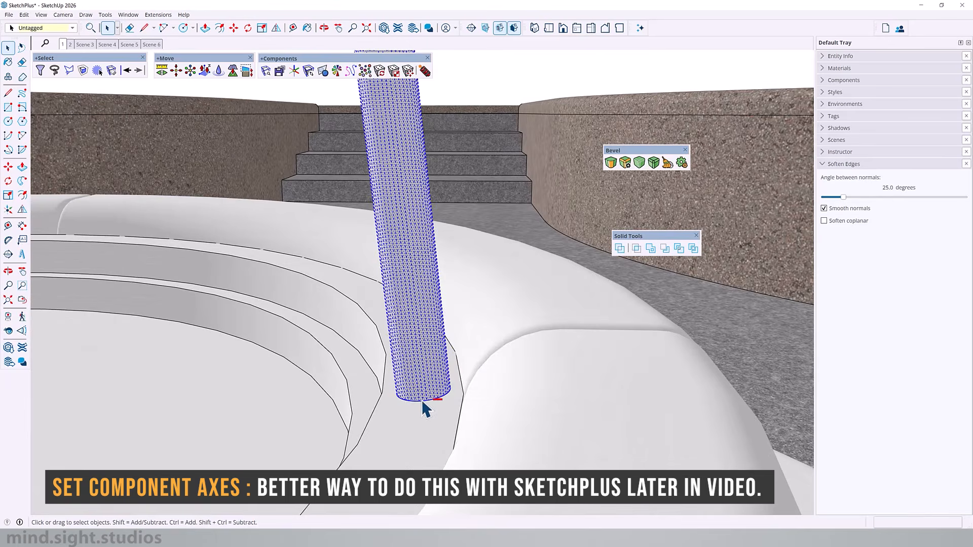
key(g)
click(488, 243)
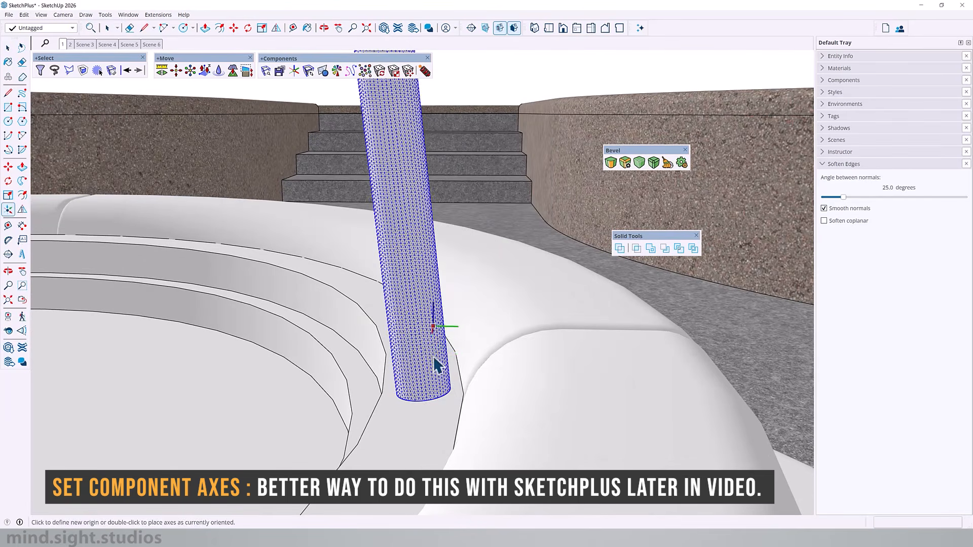
- Place the component axes' origin at the centre of the tube's base, point the green axis outward from the bench, and create the component
scroll(471, 375, up, 5)
middle_drag(488, 385, 369, 351)
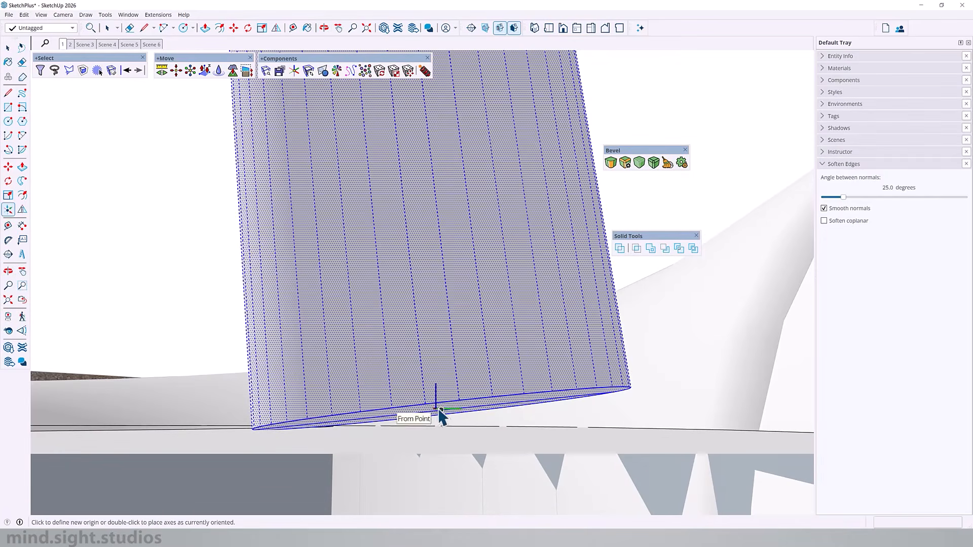
middle_drag(451, 406, 499, 446)
scroll(508, 441, down, 5)
middle_drag(506, 358, 395, 421)
scroll(396, 421, down, 3)
click(395, 421)
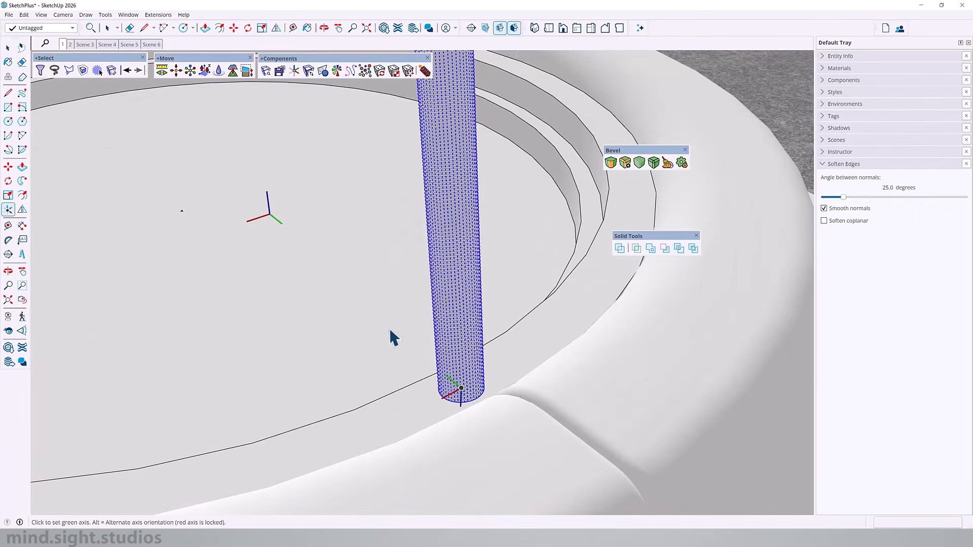
middle_drag(539, 408, 735, 420)
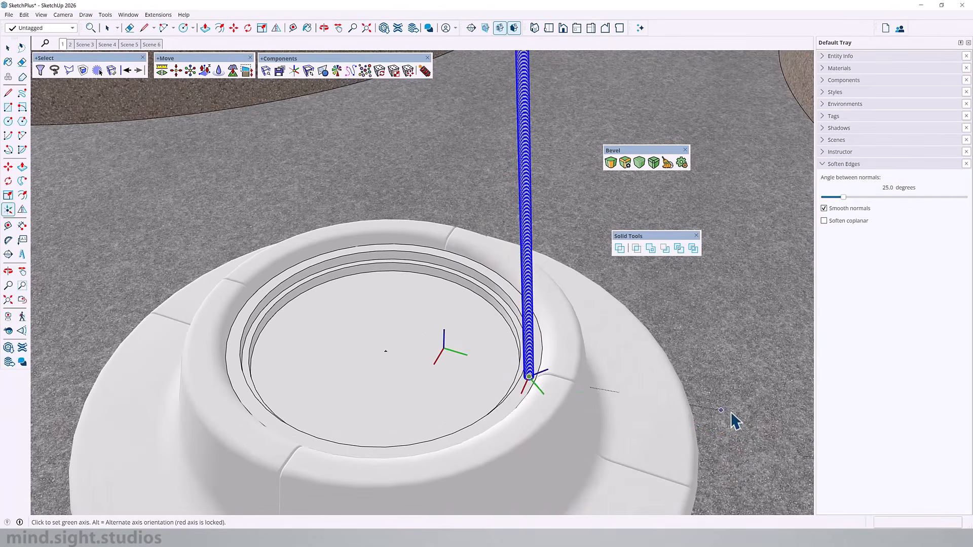
click(744, 447)
click(485, 382)
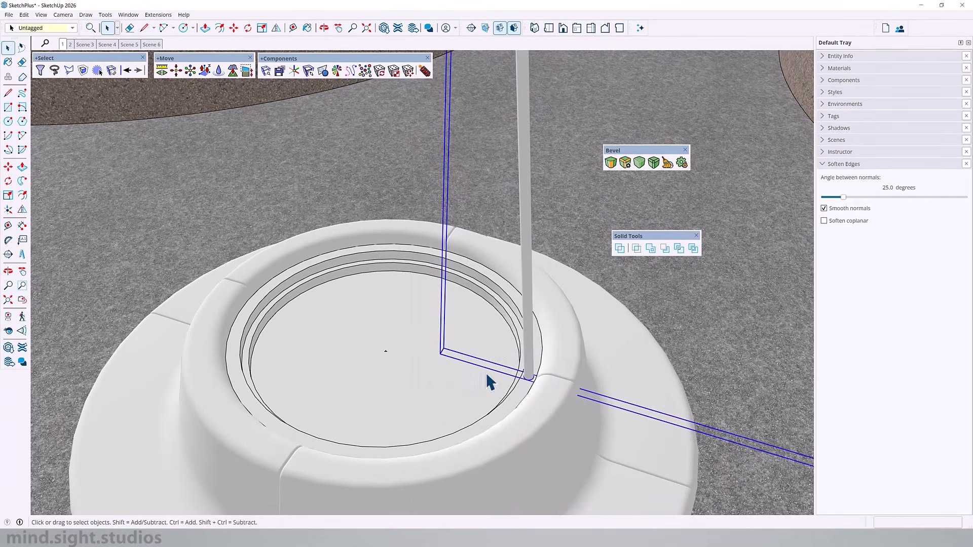
- Draw a circle with a radius of about 2' 1 1/8" from the inset's centre out to the tube's base
scroll(435, 389, down, 4)
middle_drag(435, 389, 510, 356)
scroll(510, 356, up, 4)
key(c)
click(430, 362)
click(570, 360)
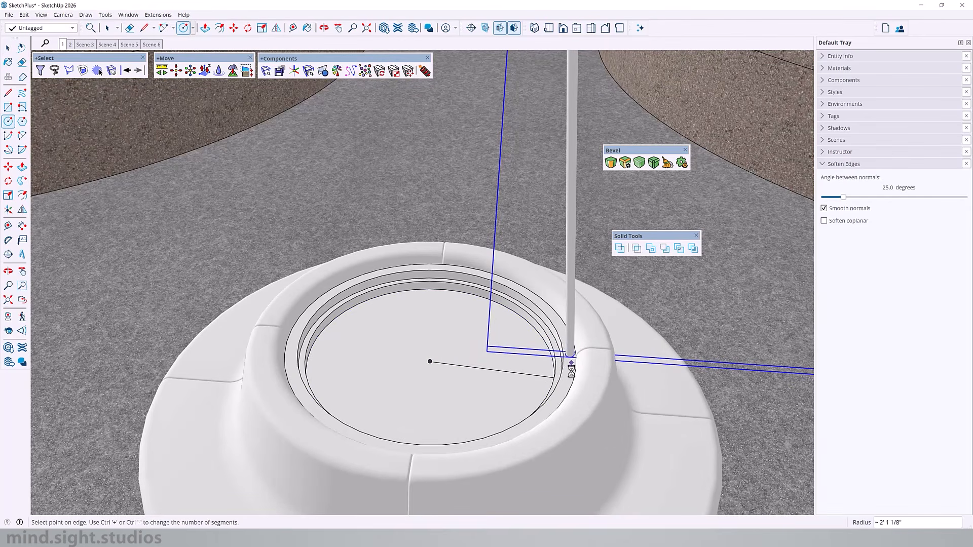
scroll(573, 368, up, 3)
click(578, 363)
- Move the circle to the height of the ledge where the tube stands
key(space)
click(391, 364)
middle_drag(391, 364, 517, 328)
key(m)
click(518, 327)
click(673, 369)
- Delete the circle's face so that only its edge is kept as a path
key(space)
double_click(591, 326)
right_click(623, 337)
click(560, 331)
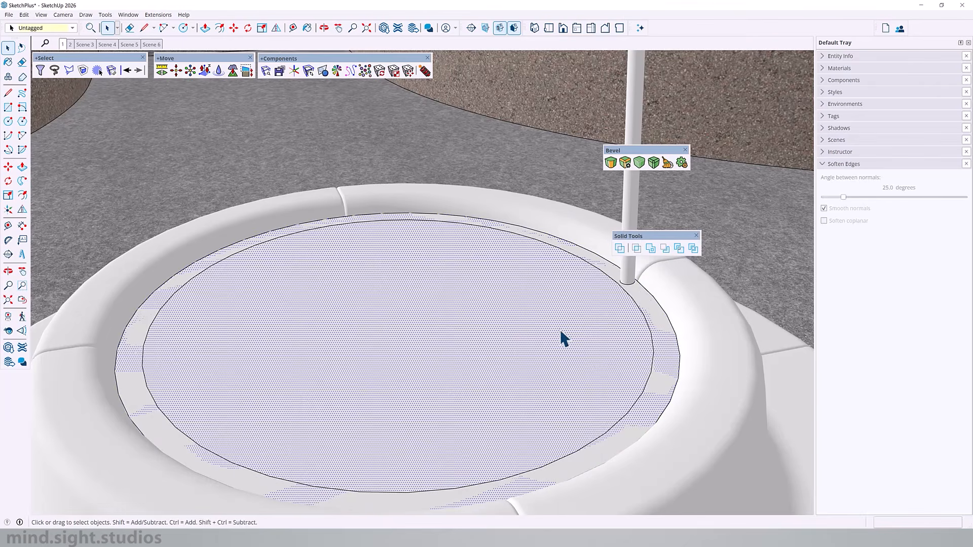
key(Delete)
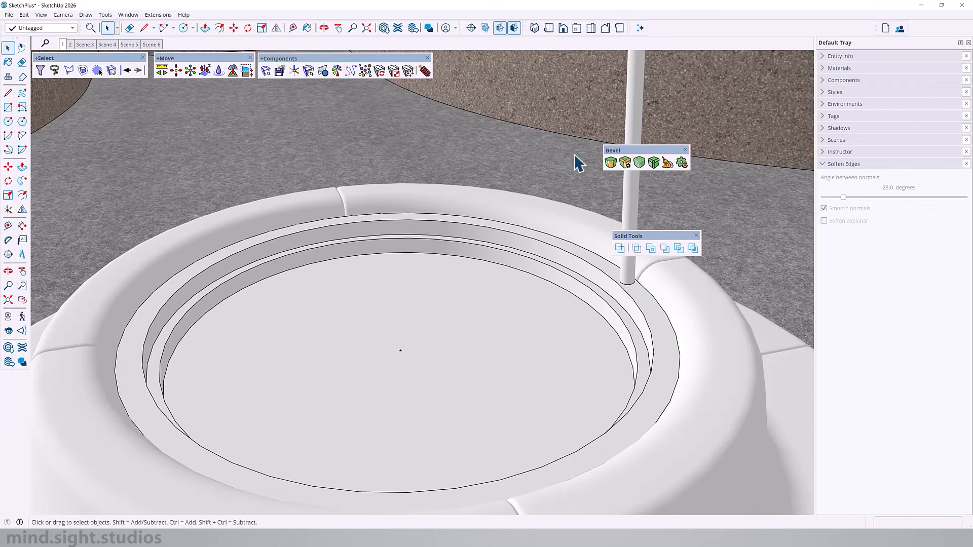
- Select the circle edge together with the tube component and group them
click(628, 205)
scroll(506, 306, down, 5)
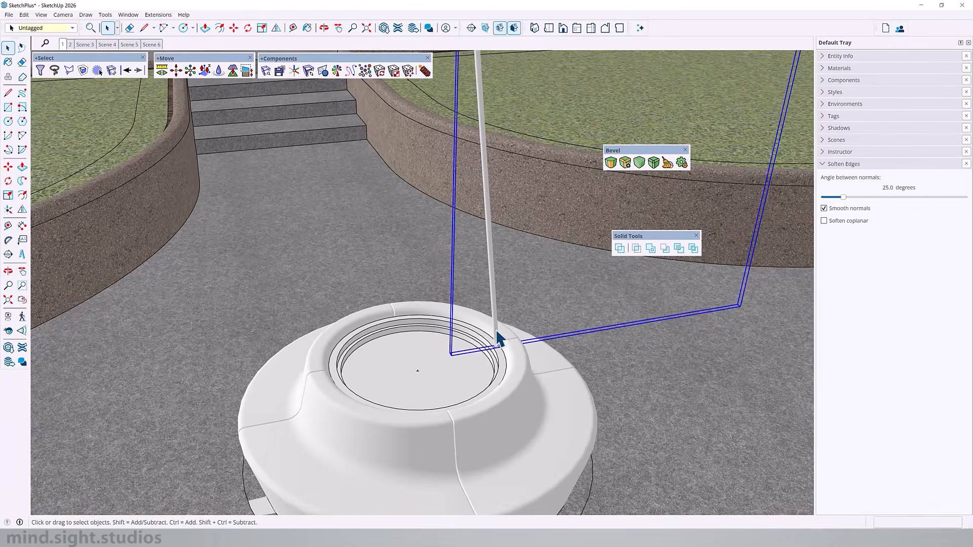
scroll(505, 359, up, 3)
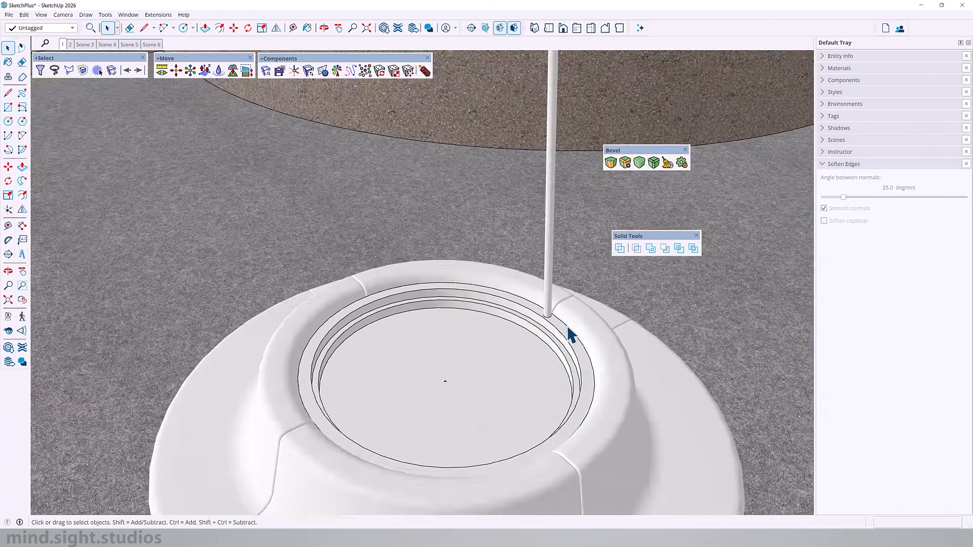
scroll(567, 327, up, 2)
click(567, 327)
shift+click(546, 294)
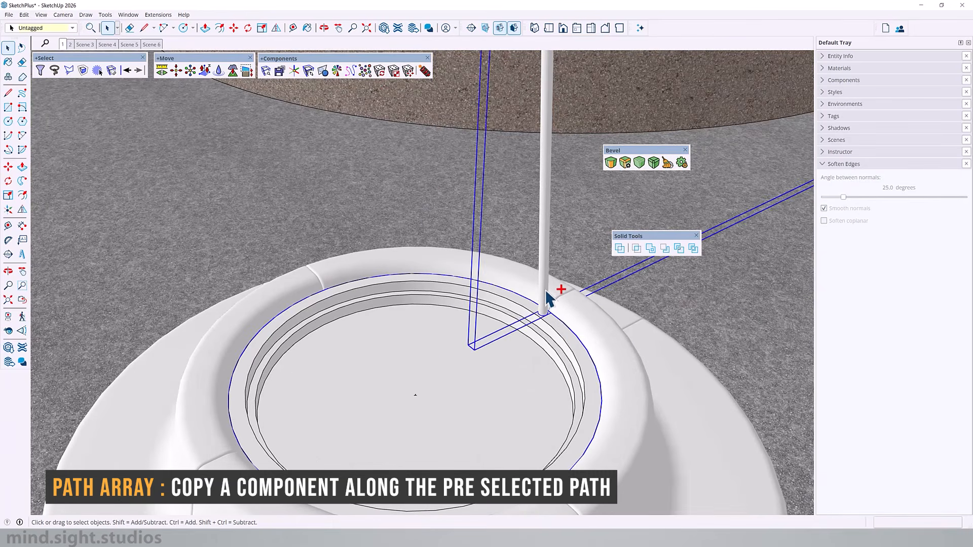
key(ctrl+g)
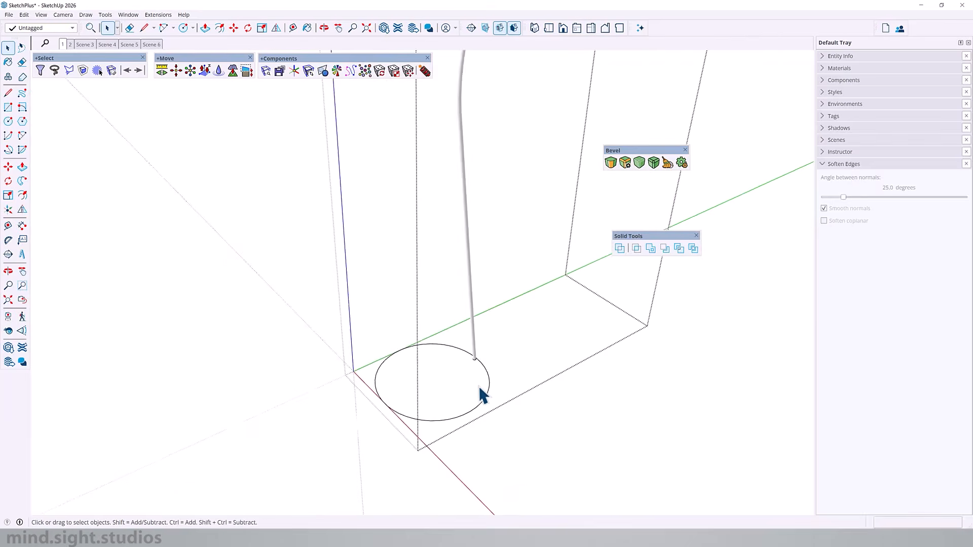
- Open the group, start a Path Array of the tube component along the circle, and reverse the path direction
middle_drag(479, 385, 425, 405)
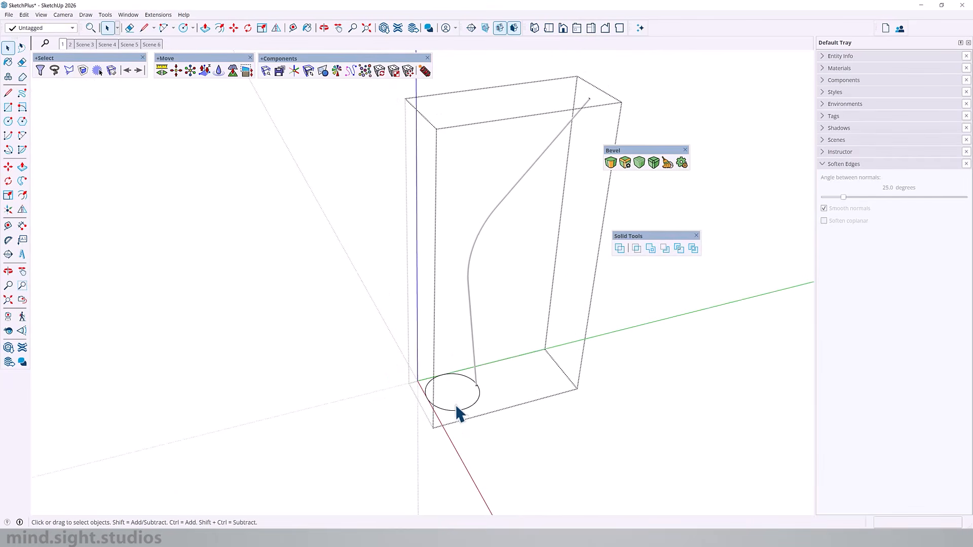
scroll(476, 348, up, 3)
scroll(473, 359, down, 2)
click(475, 241)
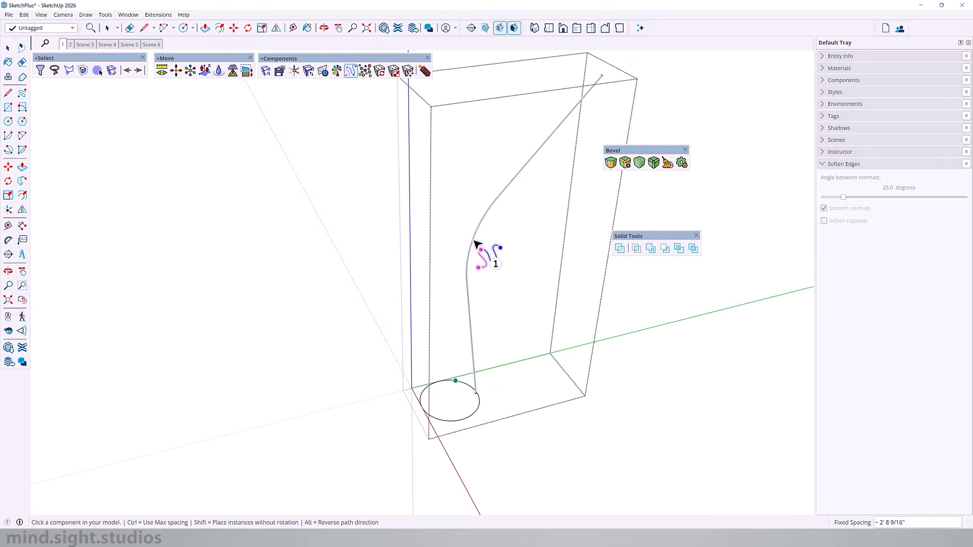
click(473, 389)
scroll(476, 390, down, 2)
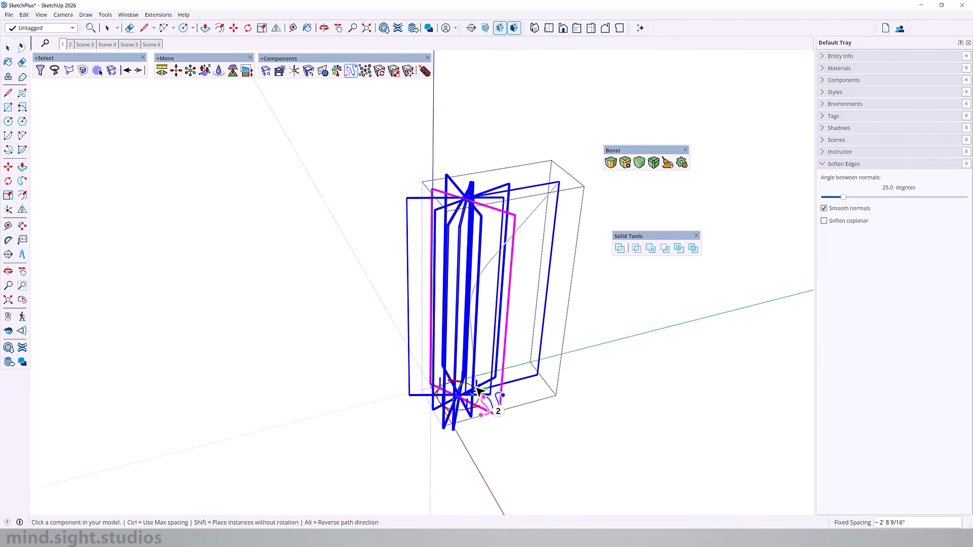
key(alt)
scroll(478, 390, up, 1)
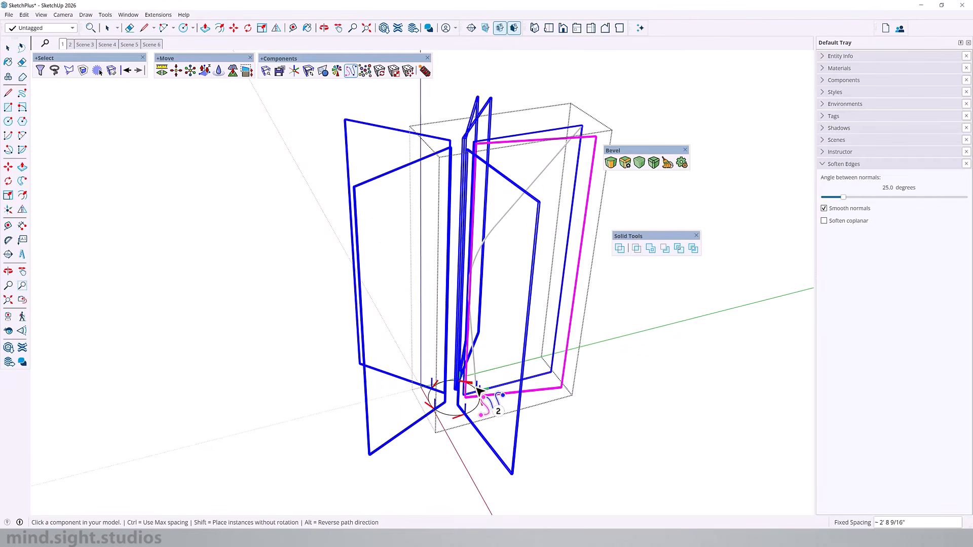
click(479, 388)
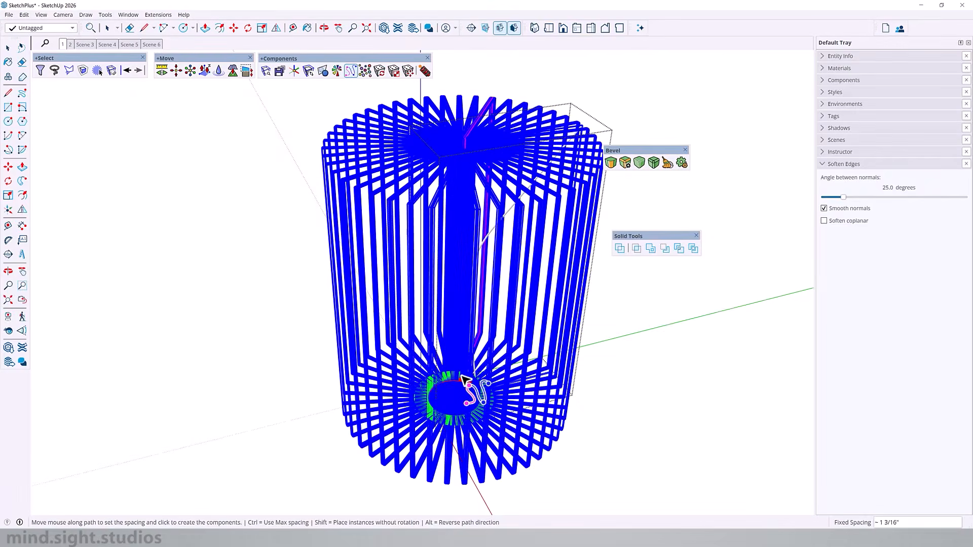
- Place the tube copies around the circle and set their fixed spacing to 4 1/2"
middle_drag(374, 330, 298, 315)
scroll(478, 411, up, 3)
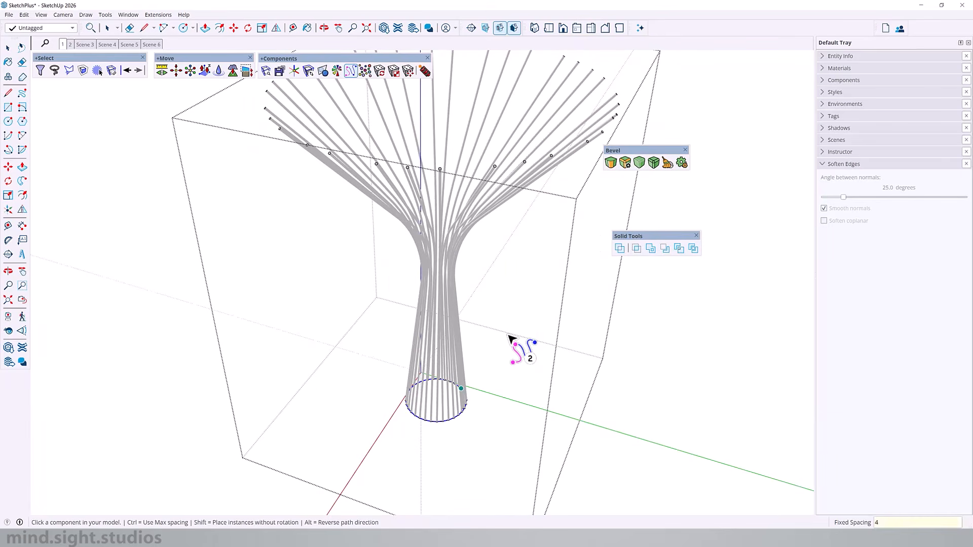
text(1/2)
key(Return)
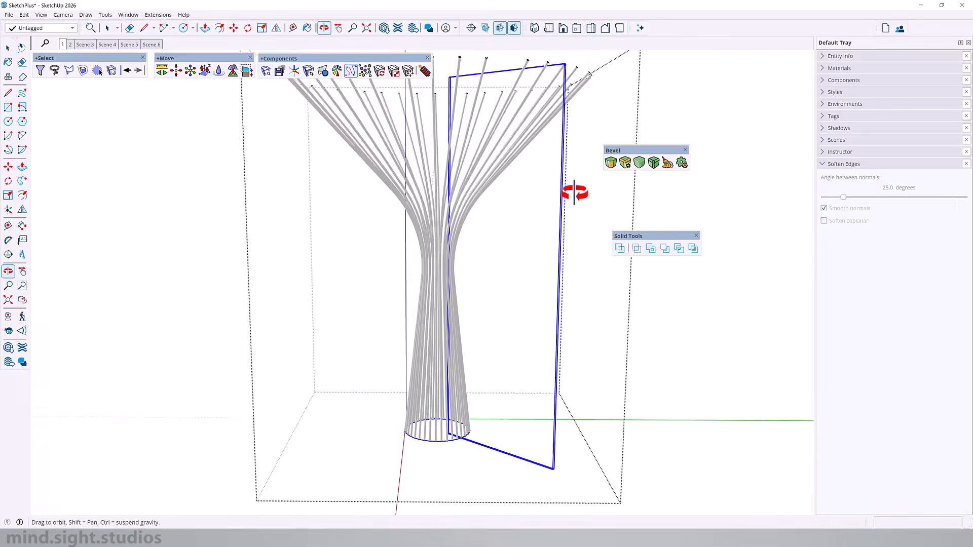
- Copy the base circle about 11' 10 5/8" straight up to the bend of the branches and offset it to fit them
middle_drag(573, 193, 254, 274)
scroll(466, 304, up, 10)
key(m)
key(ctrl)
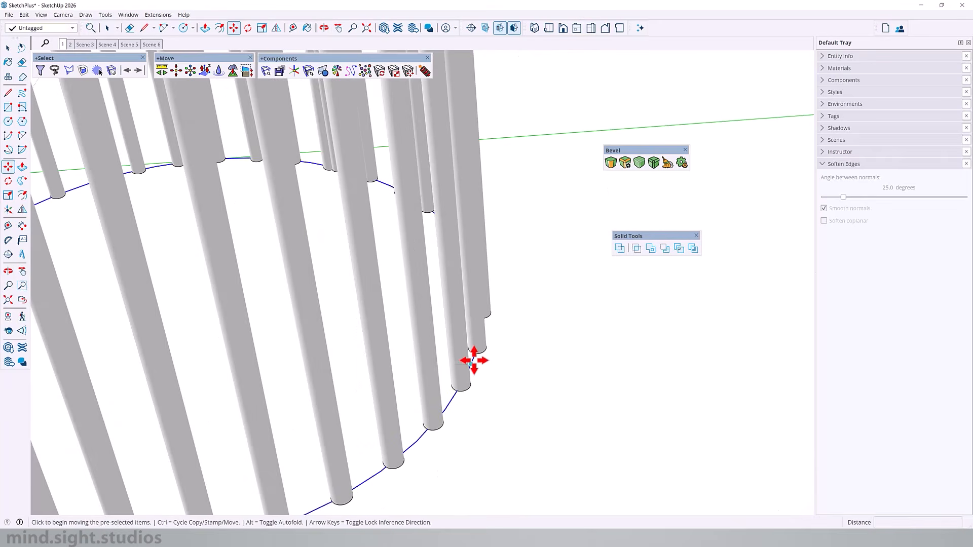
click(471, 364)
scroll(479, 405, down, 10)
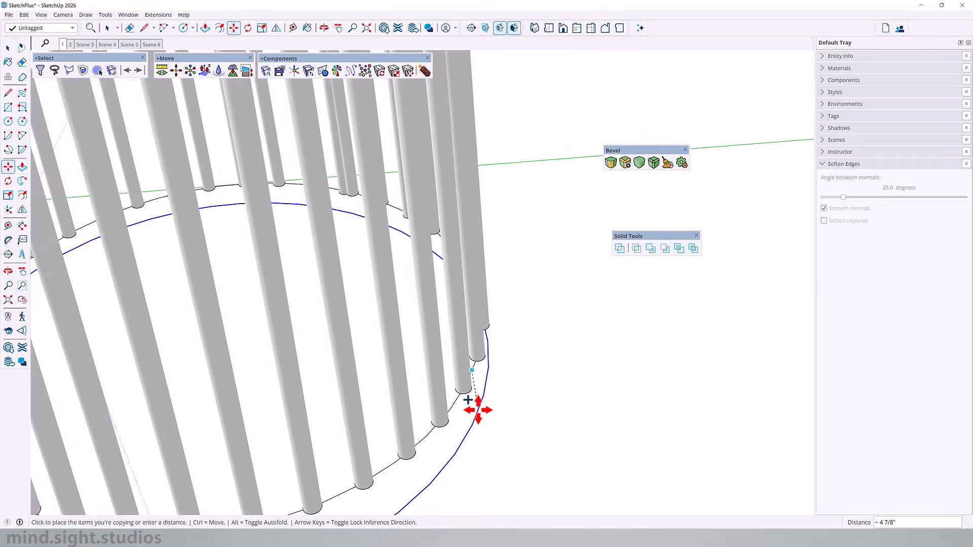
scroll(478, 410, down, 3)
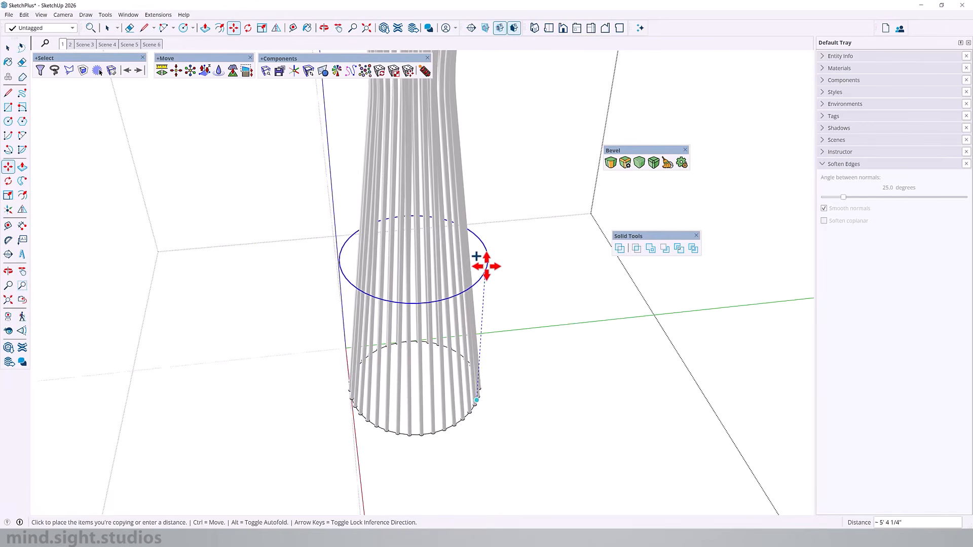
middle_drag(472, 156, 450, 228)
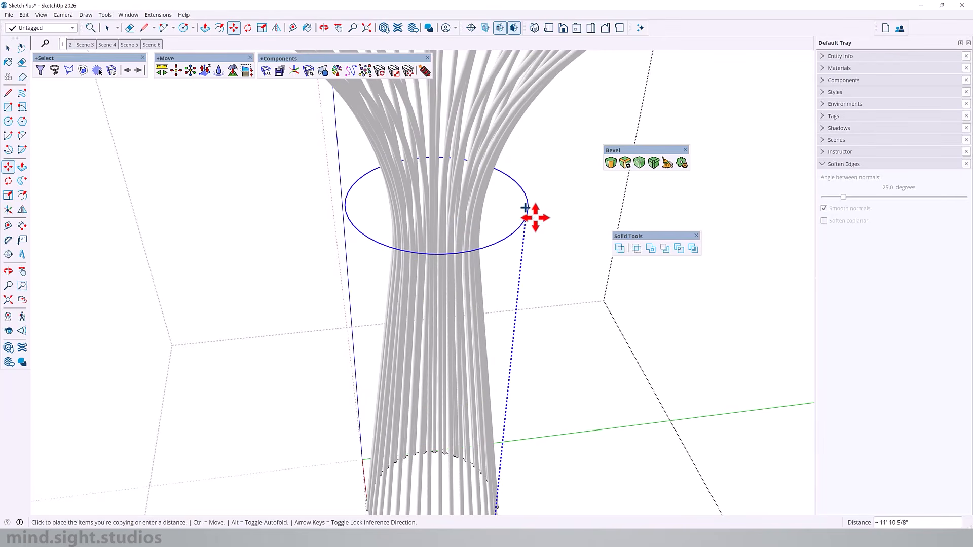
click(535, 216)
key(f)
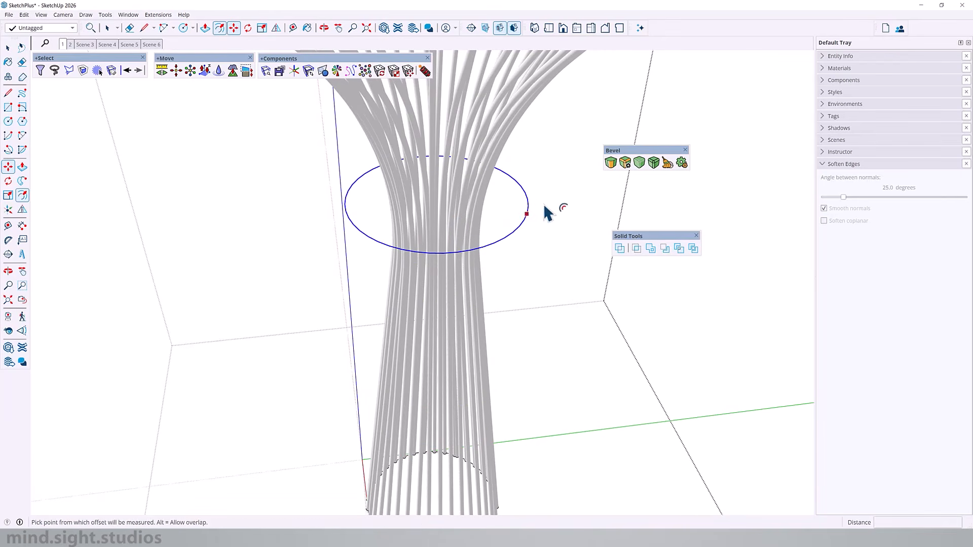
click(535, 199)
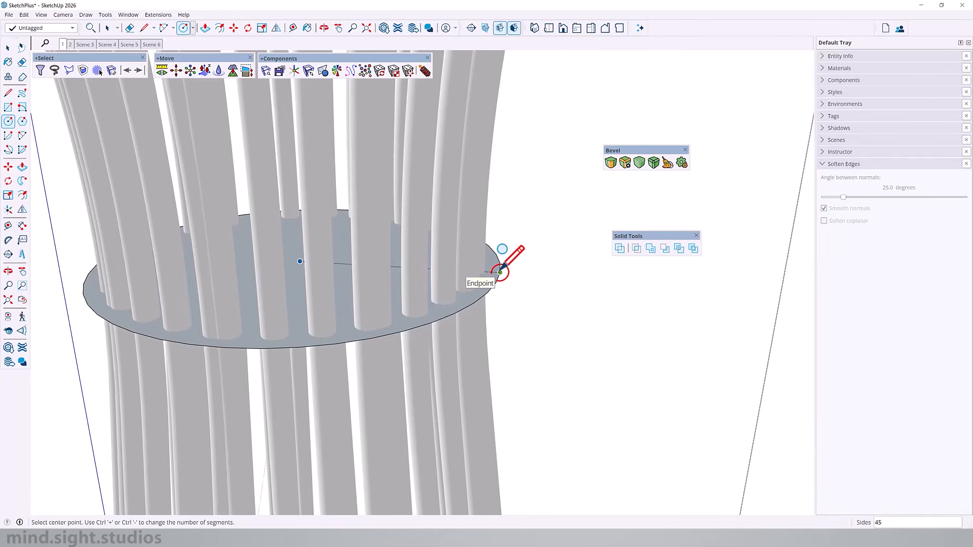
- Draw a 1" radius circle profile at the edge of the raised disc and delete the disc's face
scroll(495, 272, up, 3)
click(484, 274)
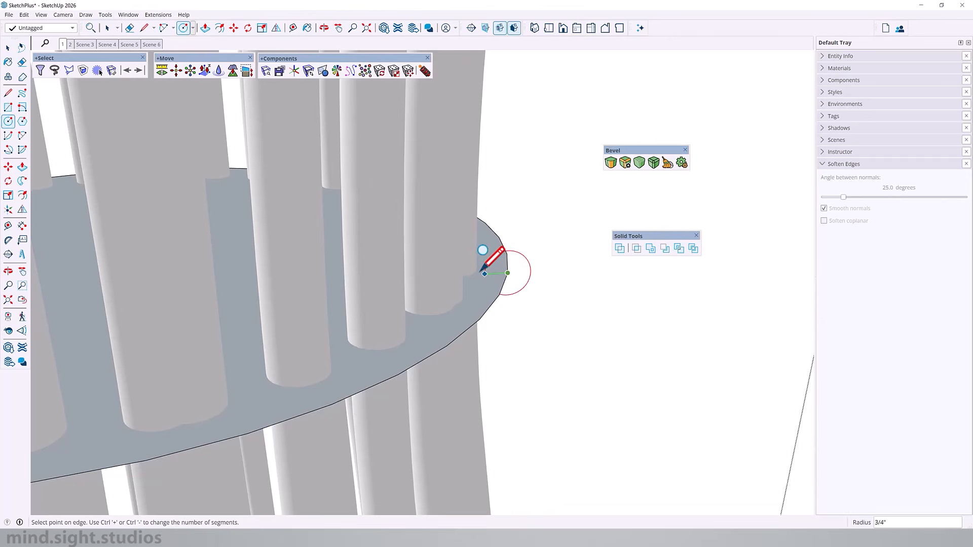
text(1)
key(Return)
key(space)
click(476, 299)
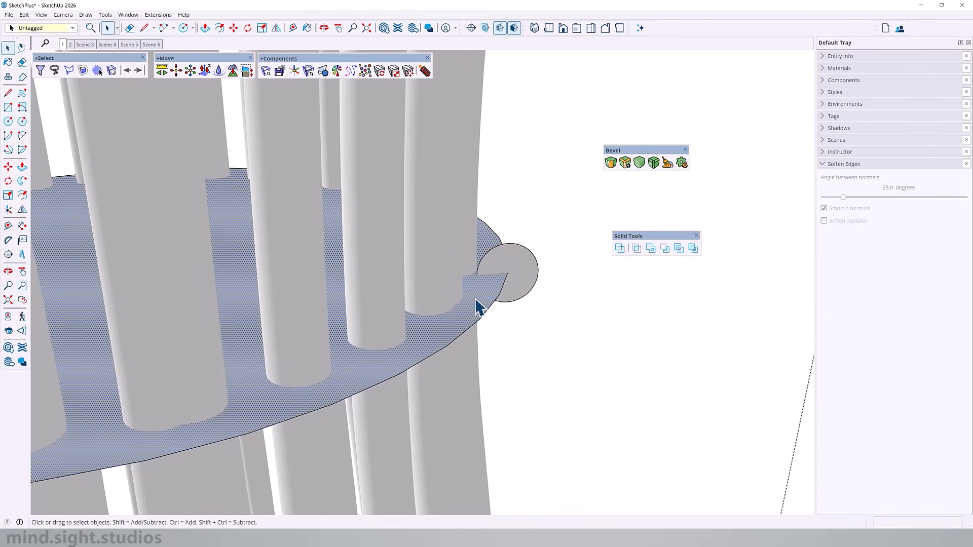
key(Delete)
- Sweep the small circle along the large circle's edge with Follow Me to form a grouped binding ring around the branches
click(501, 294)
scroll(522, 273, down, 3)
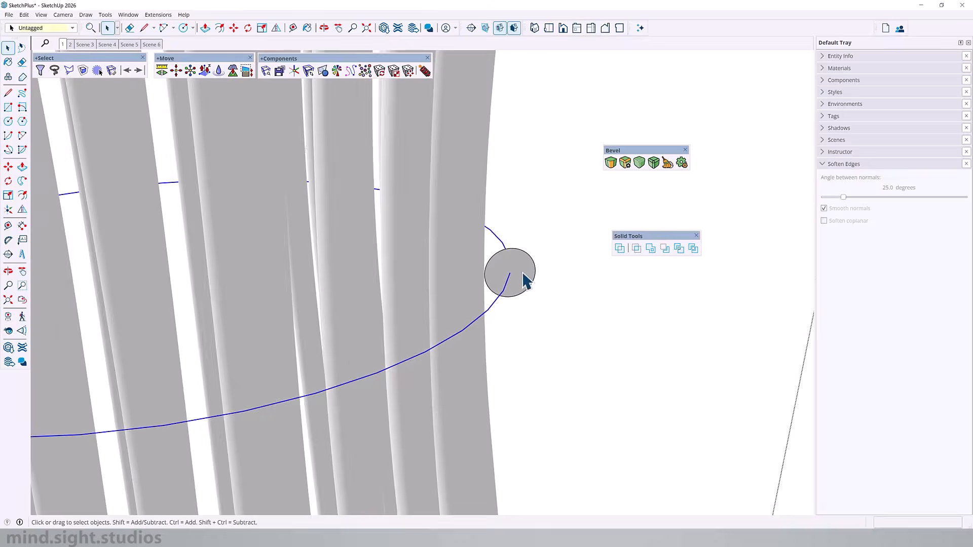
click(522, 272)
scroll(366, 340, up, 2)
key(space)
click(368, 340)
scroll(369, 342, down, 10)
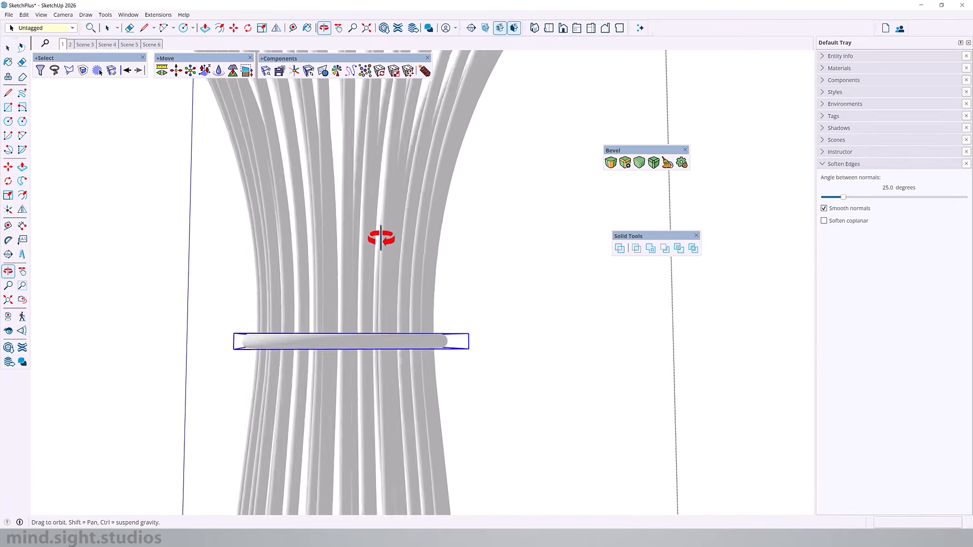
key(o)
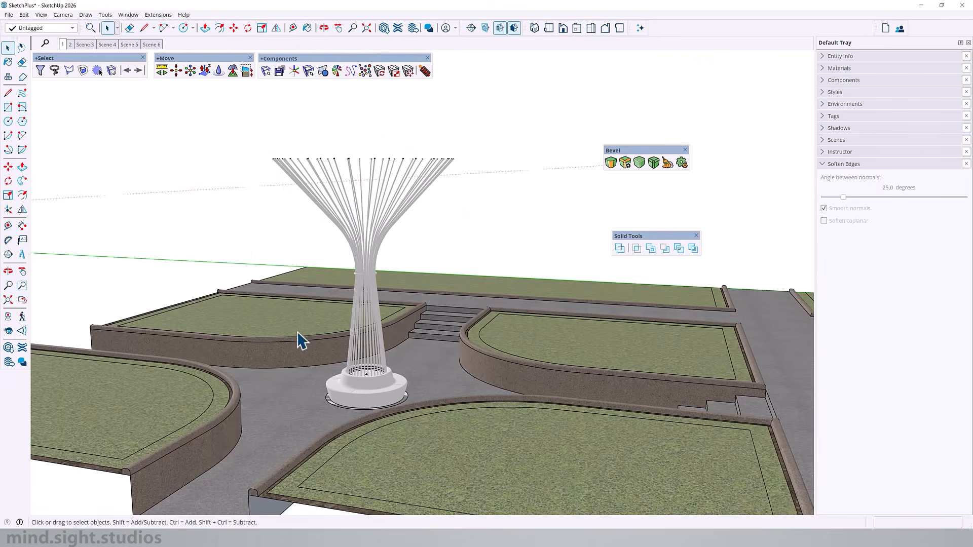
- Examine the ringed branch sculpture as a whole and on its circular bench in the plaza
key(o)
drag(299, 337, 434, 284)
key(space)
scroll(339, 399, up, 3)
middle_drag(337, 397, 632, 419)
scroll(504, 424, up, 2)
scroll(501, 416, down, 3)
middle_drag(458, 306, 439, 361)
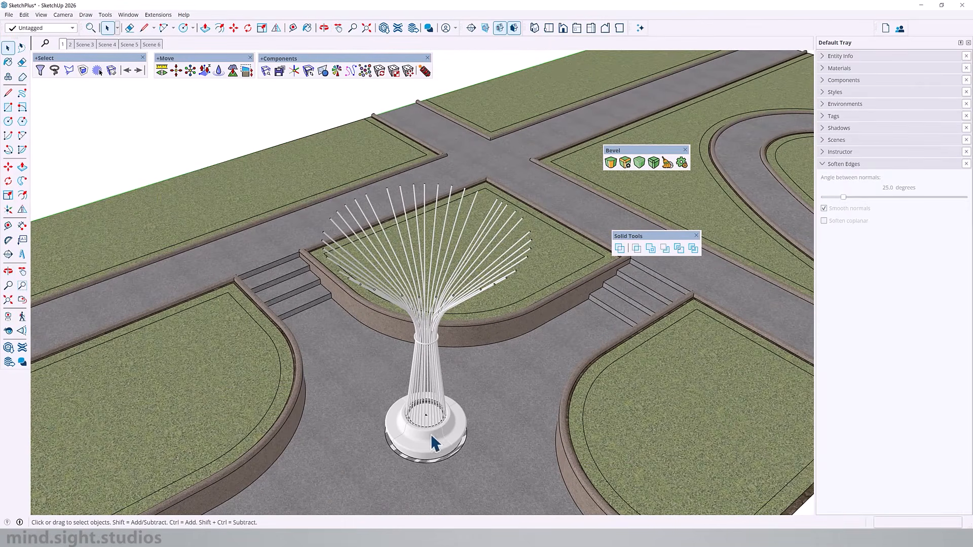
scroll(432, 420, up, 3)
scroll(451, 444, up, 3)
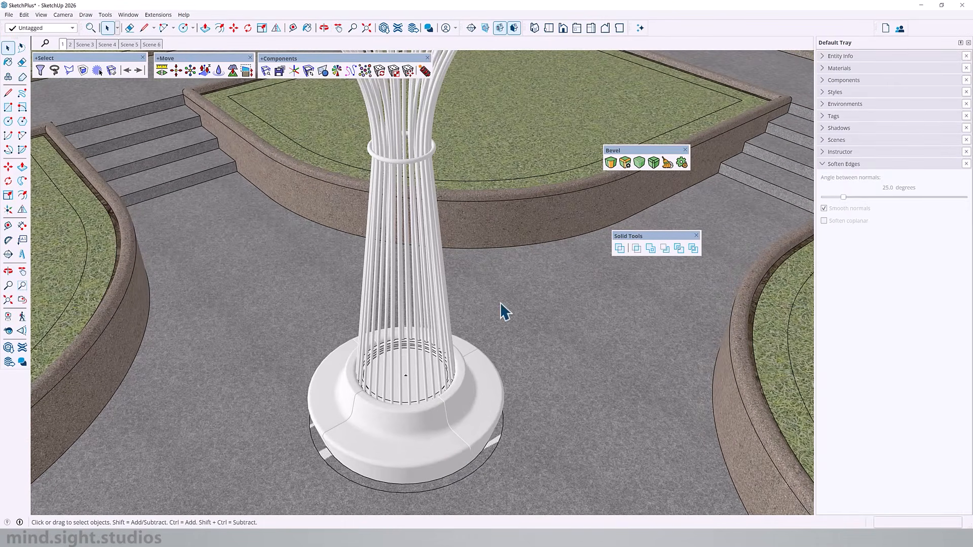
middle_drag(472, 402, 343, 322)
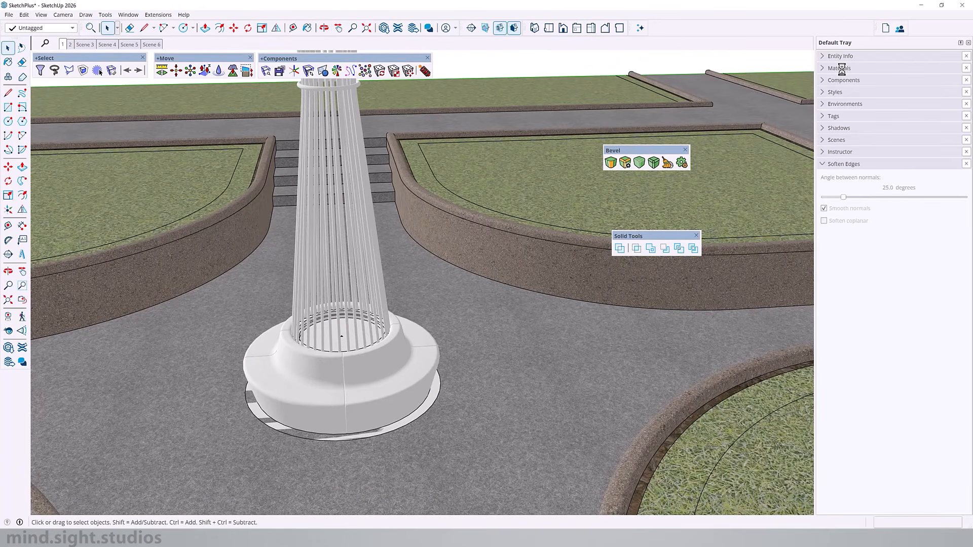
- Open the tube component, select all its geometry and paint it with the B06_Amber_Rust solid colour
click(840, 68)
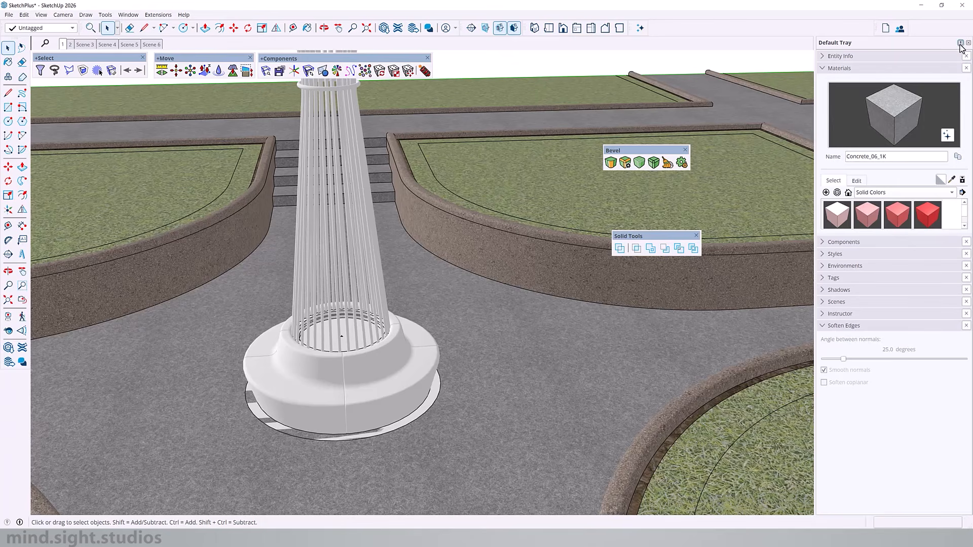
scroll(923, 223, down, 3)
click(868, 216)
key(space)
double_click(345, 221)
double_click(344, 221)
key(ctrl+a)
key(b)
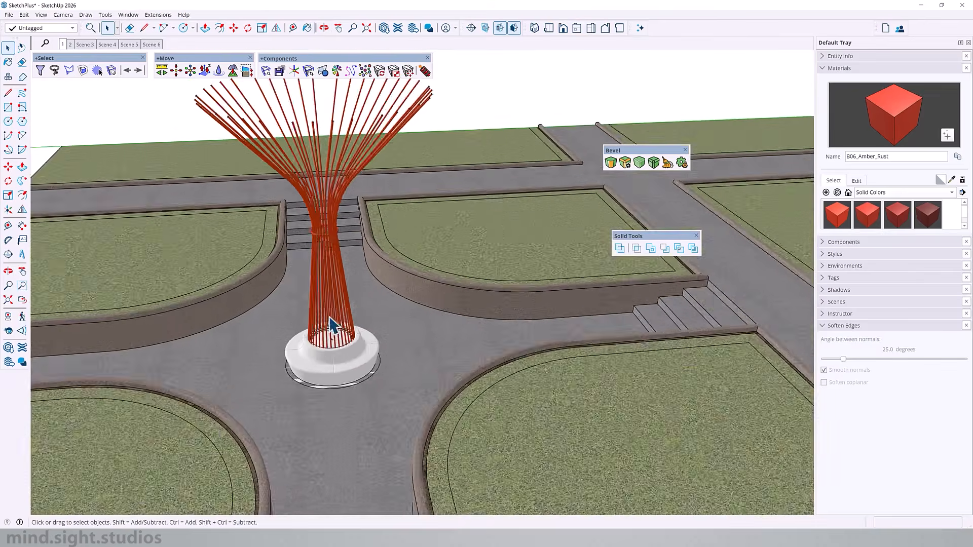
scroll(328, 329, up, 5)
click(327, 333)
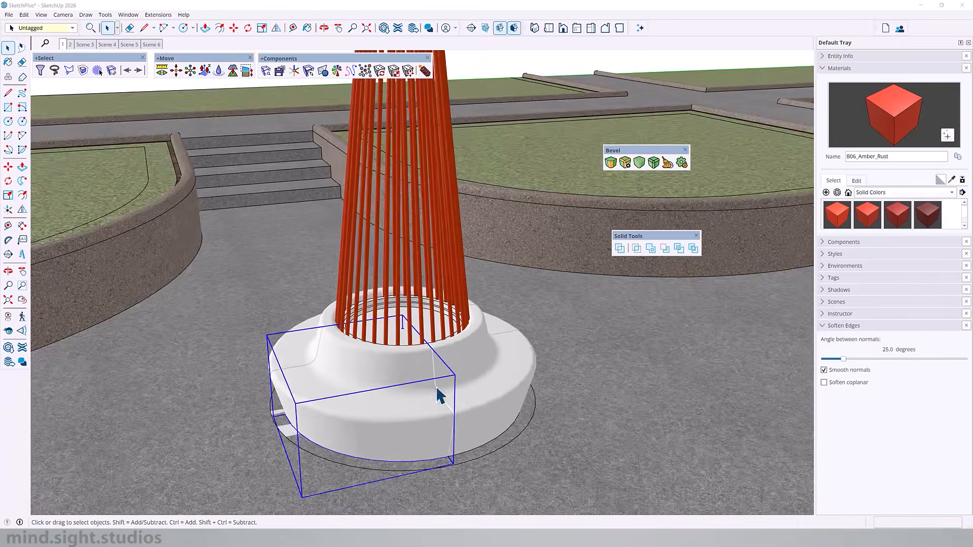
- Paint all segments of the circular bench with the F04_Emerald_Green solid colour
scroll(439, 390, up, 3)
shift+middle_drag(387, 456, 760, 283)
scroll(895, 225, up, 3)
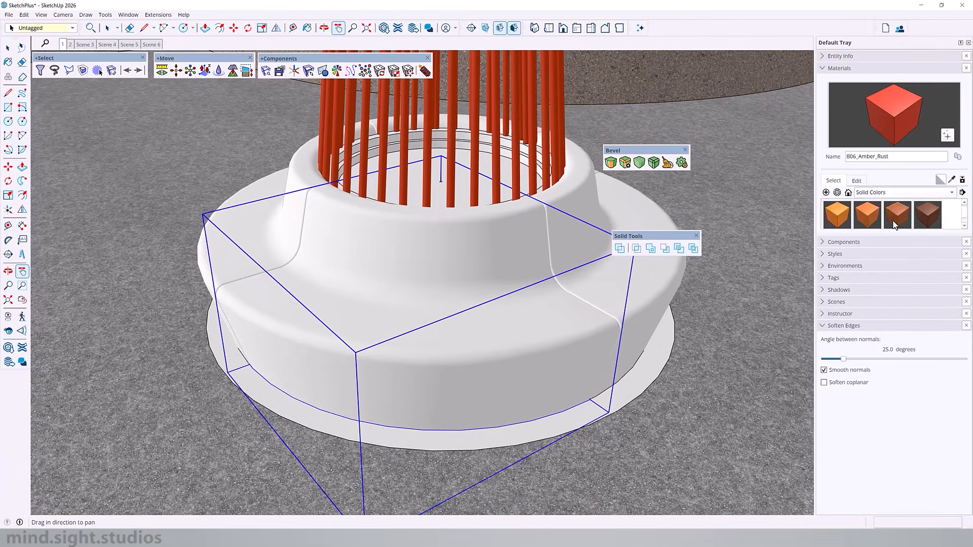
click(919, 219)
click(496, 345)
click(597, 300)
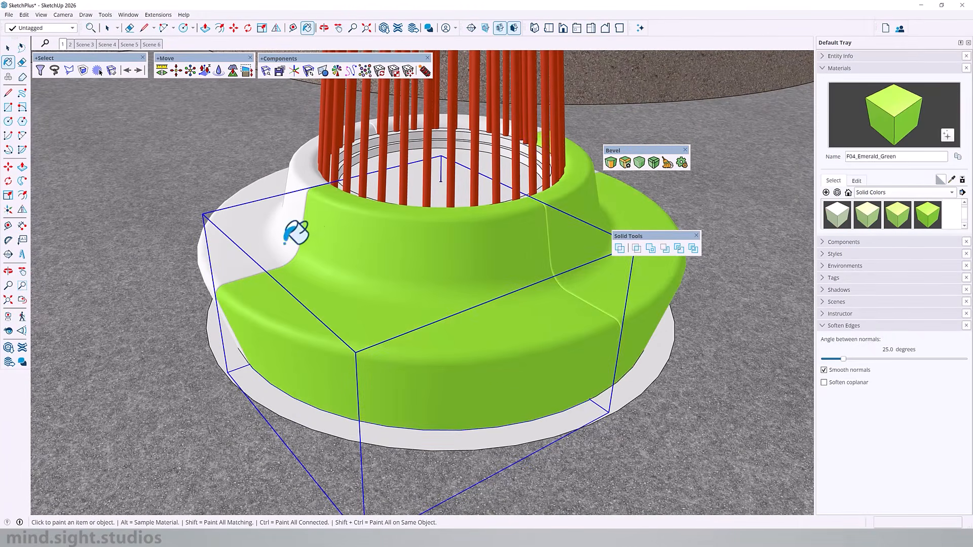
click(285, 245)
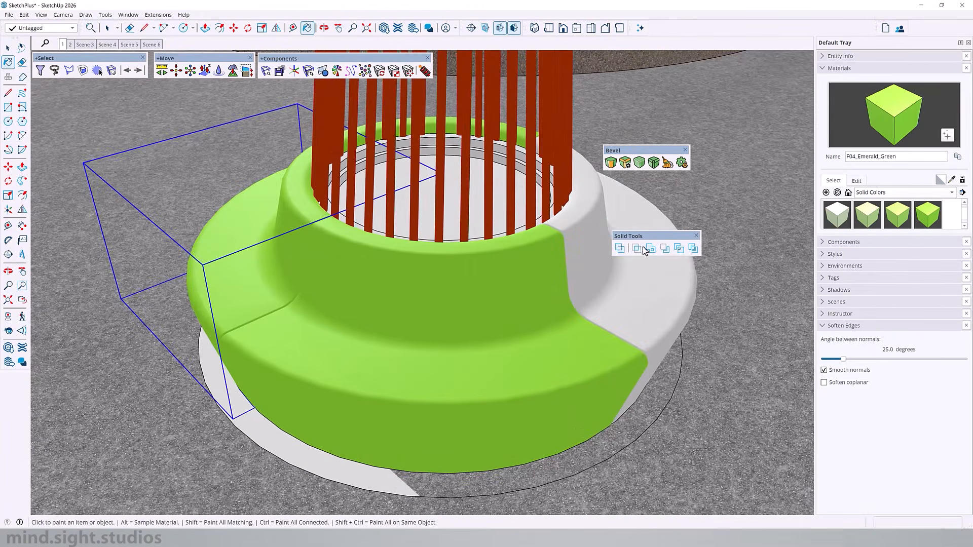
click(598, 238)
- Edit the F04_Emerald_Green material by matching it to an on-screen colour and adjusting its HSB values to a soft light green
scroll(490, 368, down, 4)
middle_drag(490, 368, 548, 284)
scroll(516, 294, down, 4)
scroll(491, 315, up, 2)
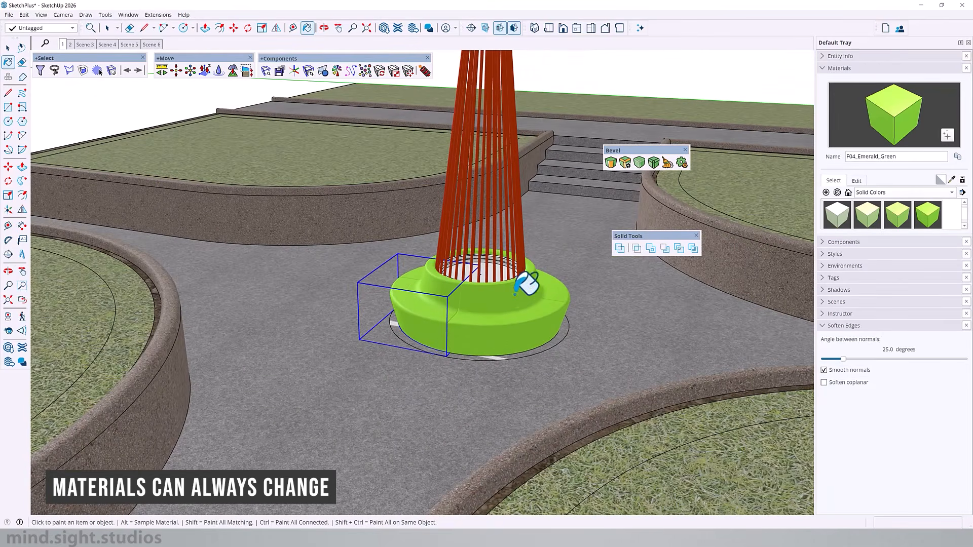
click(856, 181)
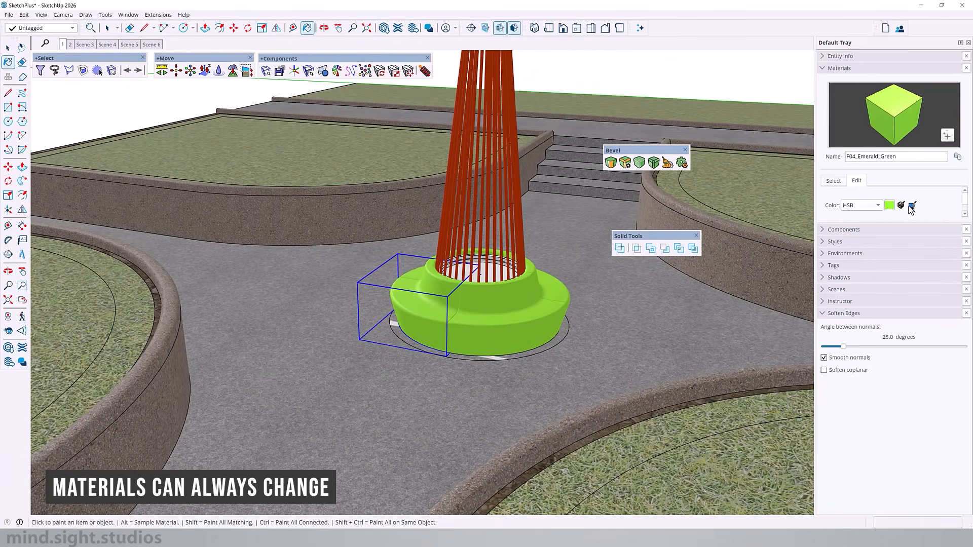
click(799, 202)
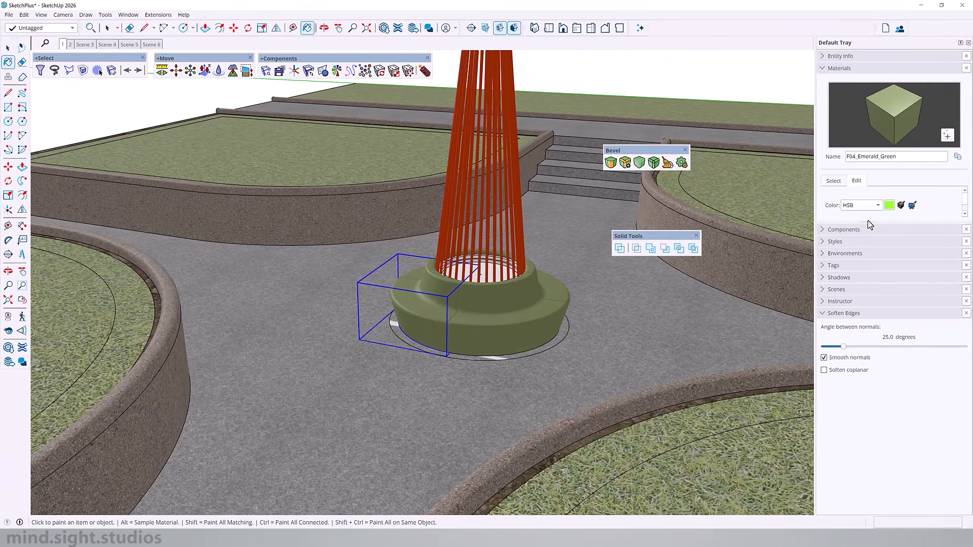
drag(866, 223, 857, 276)
drag(891, 248, 907, 254)
- Paint the surface inside the planter cylinder with the grass-73y0c0 material and remove the face of the circle under the bench
mouse_move(512, 330)
middle_down()
mouse_move(102, 330)
mouse_move(495, 326)
mouse_move(641, 304)
mouse_move(553, 353)
middle_up()
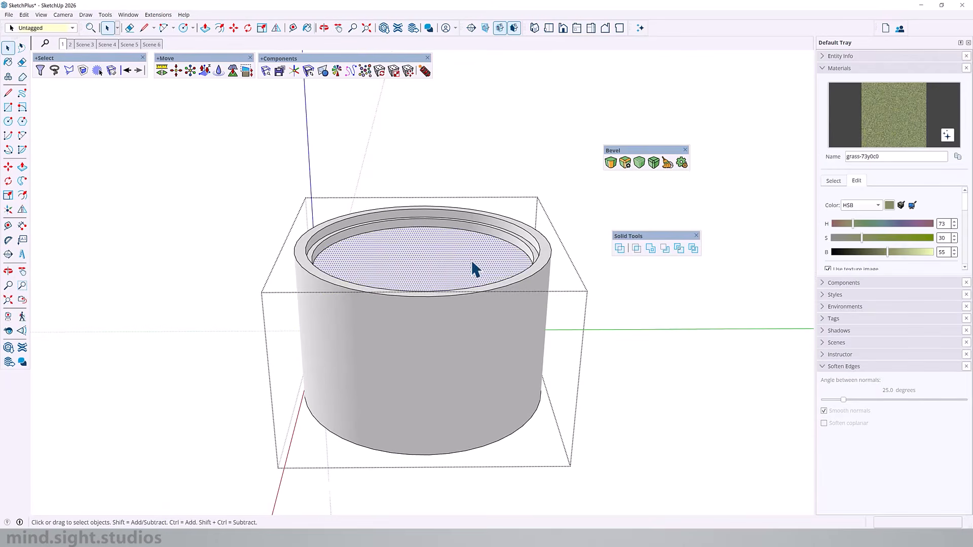
click(428, 266)
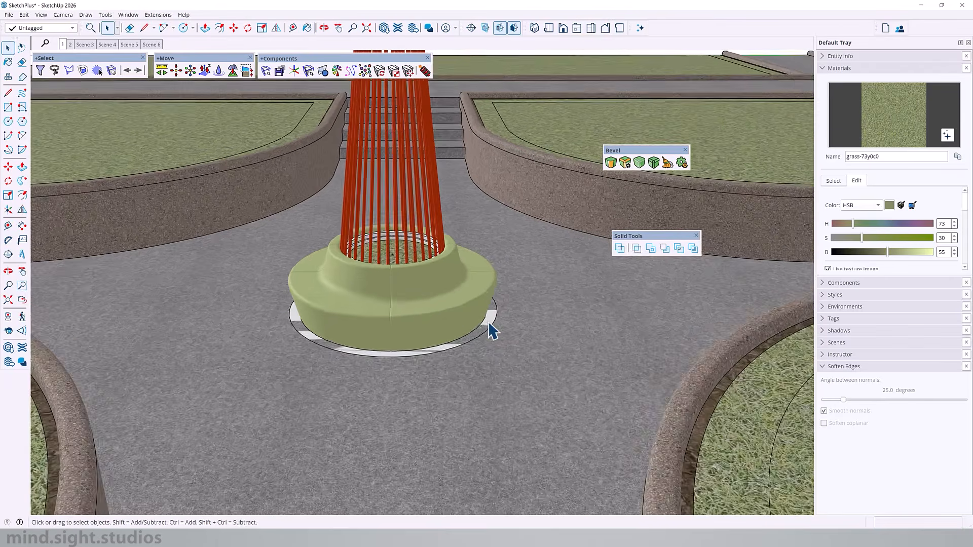
double_click(491, 331)
click(491, 322)
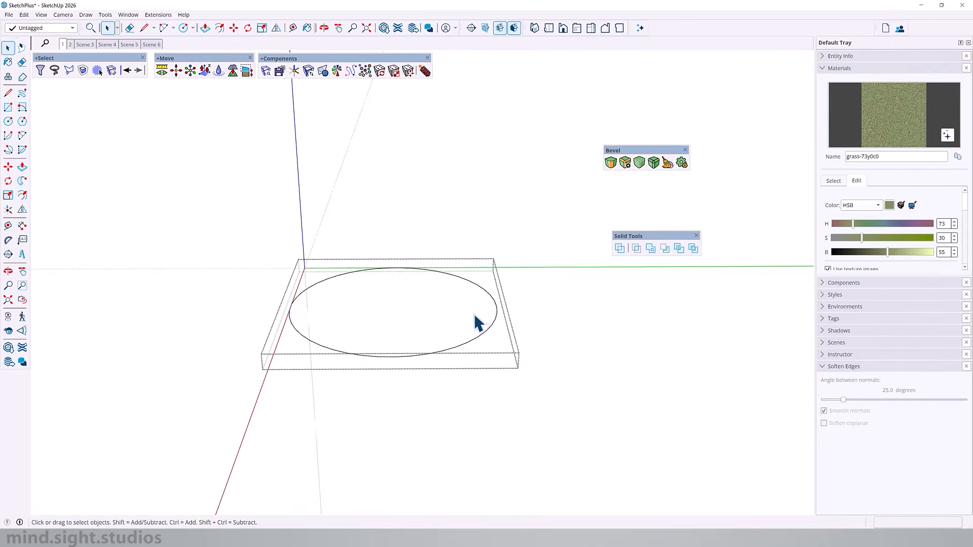
click(378, 398)
- Examine the painted bench and branches in the plaza from several angles
scroll(378, 397, down, 5)
middle_drag(378, 398, 695, 260)
middle_drag(365, 309, 488, 278)
scroll(482, 341, up, 5)
middle_drag(482, 341, 330, 362)
scroll(243, 309, down, 4)
scroll(330, 362, down, 4)
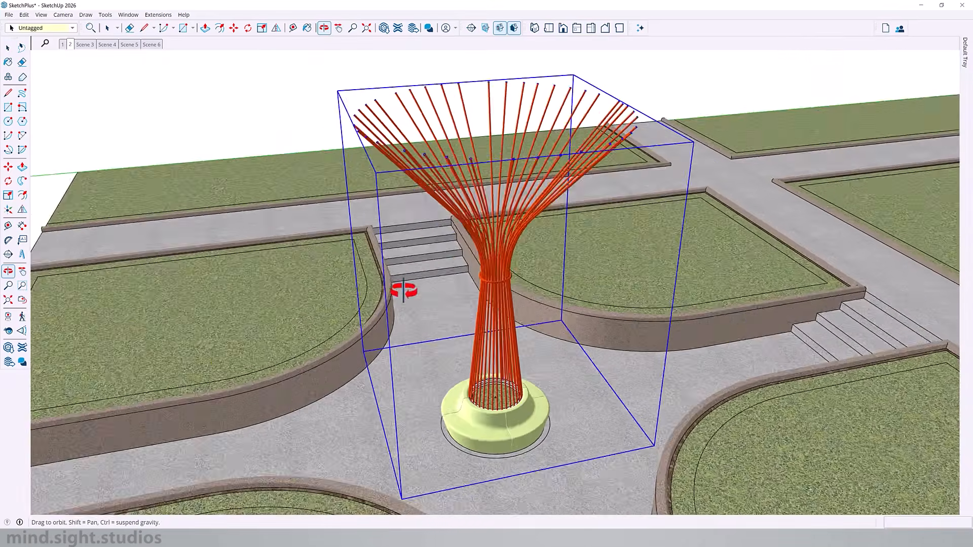
middle_drag(399, 286, 512, 212)
- Switch to the scene with trees and planting and examine the sculpture from afar and at eye level
click(62, 45)
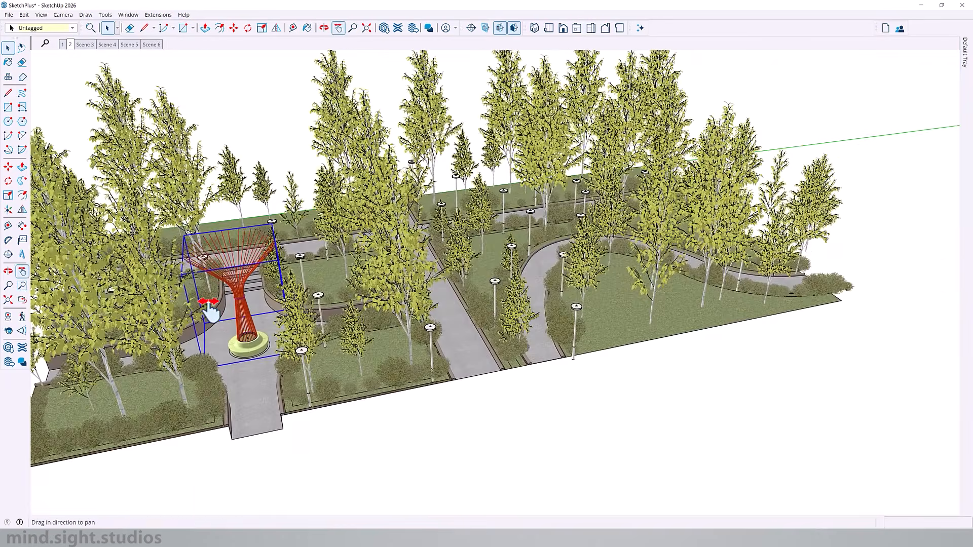
shift+middle_drag(246, 262, 400, 152)
scroll(437, 232, up, 4)
scroll(398, 202, up, 3)
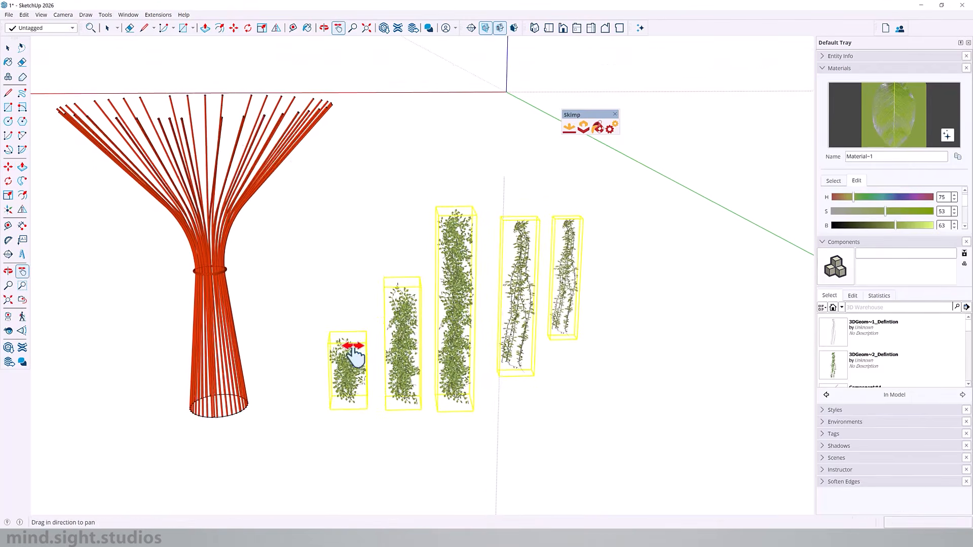
drag(347, 343, 401, 387)
shift+middle_drag(400, 384, 340, 389)
scroll(601, 347, up, 5)
shift+middle_drag(487, 355, 376, 368)
scroll(375, 367, down, 5)
shift+middle_drag(375, 368, 264, 346)
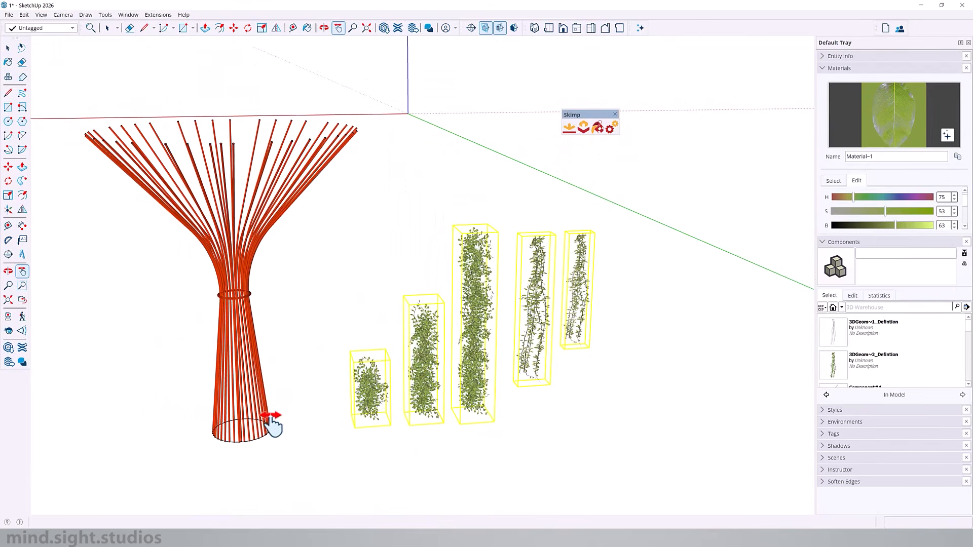
- Examine the dense and sparse ivy models standing beside the tubular sculpture in the separate file
shift+middle_drag(387, 373, 345, 337)
scroll(538, 276, up, 4)
click(512, 278)
click(455, 280)
scroll(471, 303, down, 6)
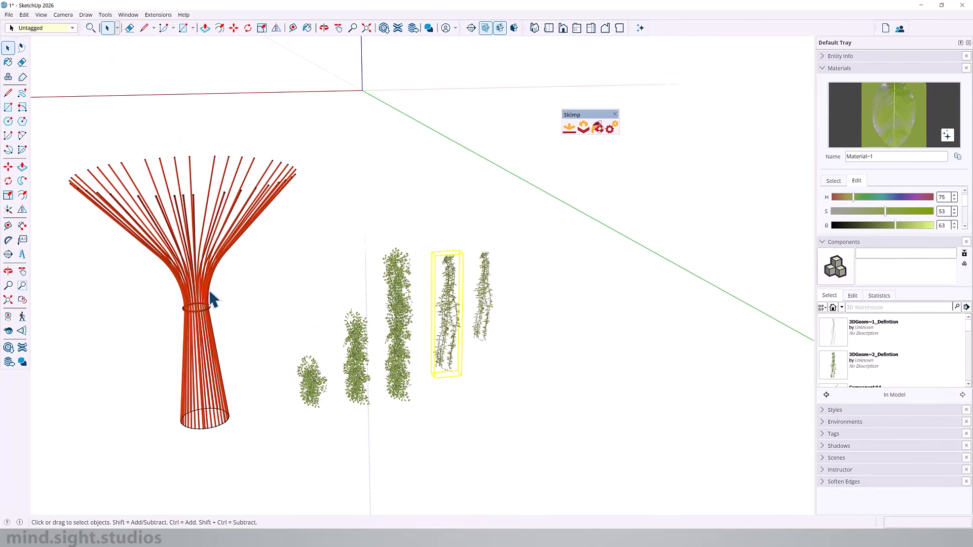
scroll(329, 372, up, 2)
shift+middle_drag(212, 231, 293, 204)
scroll(266, 416, up, 9)
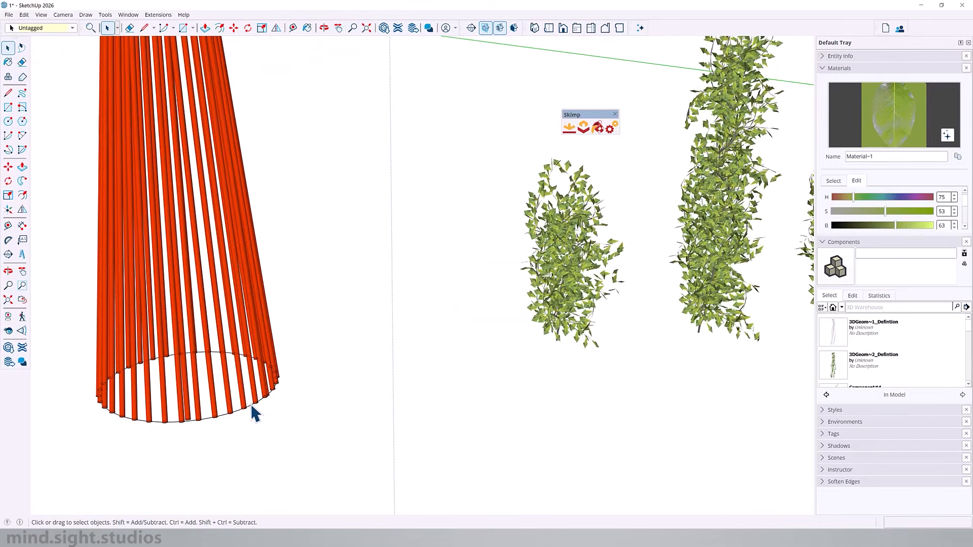
- Offset the sculpture's base circle outward to draw a larger concentric circle around the branches
key(f)
click(251, 404)
scroll(360, 411, down, 3)
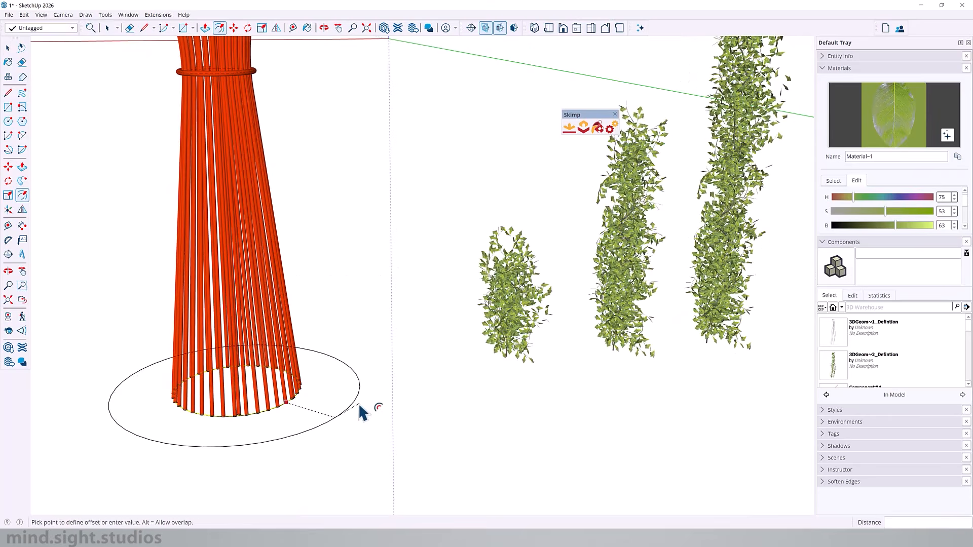
click(361, 389)
key(space)
right_click(336, 387)
click(386, 224)
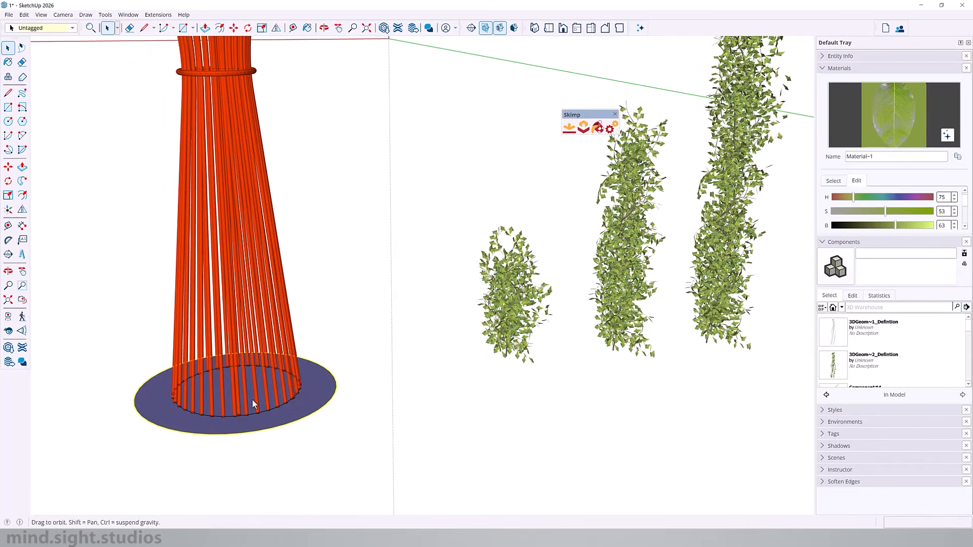
- Scale the three dense ivy plants uniformly to about 0.77 and move them next to the sculpture's base
scroll(253, 403, down, 3)
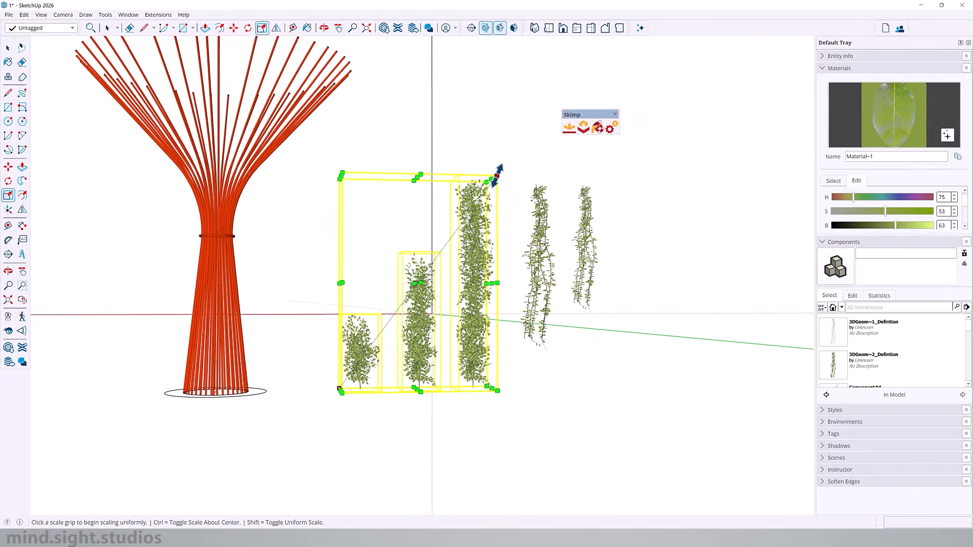
click(495, 173)
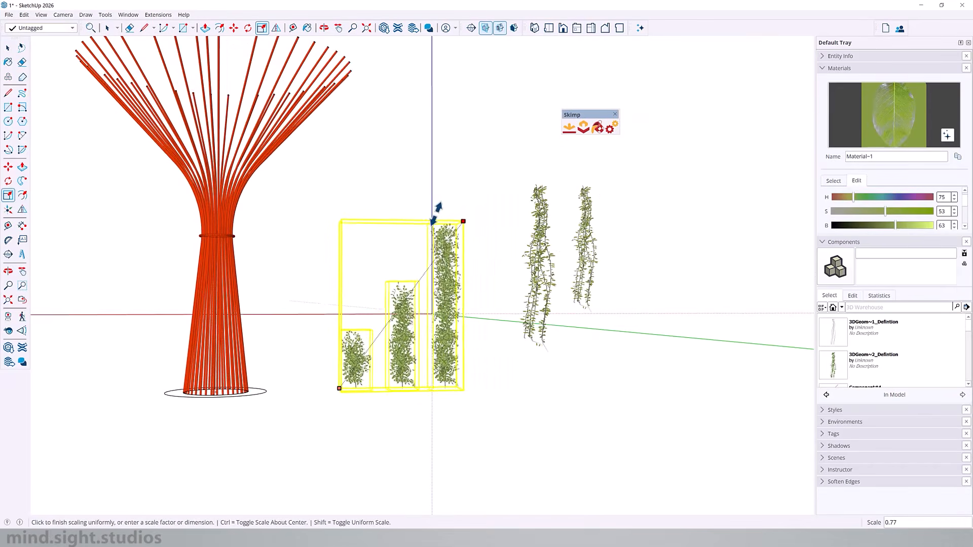
click(426, 219)
middle_drag(438, 373, 430, 385)
key(m)
click(503, 380)
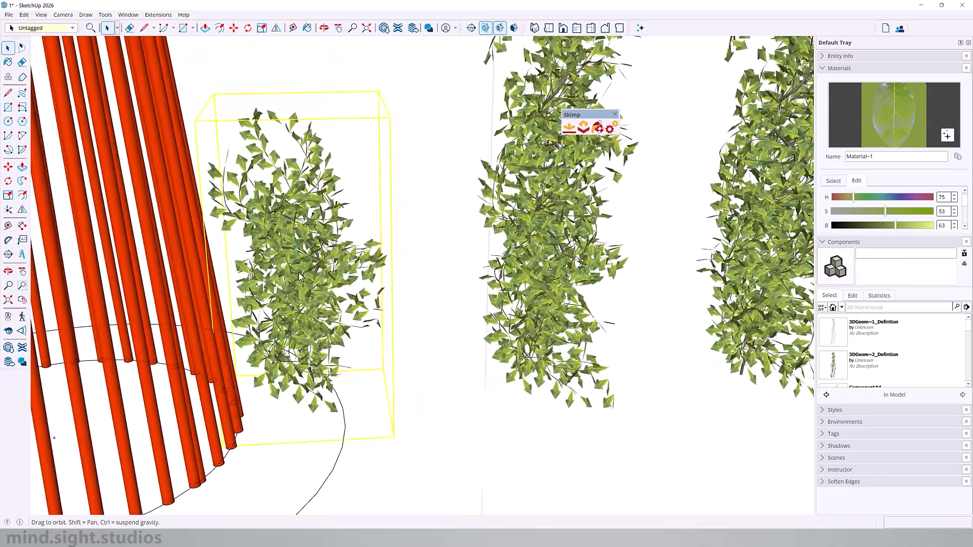
middle_drag(369, 323, 355, 274)
- Make the shortest dense ivy a component named "Plush low" with its axes origin at the base of the stem
right_click(302, 246)
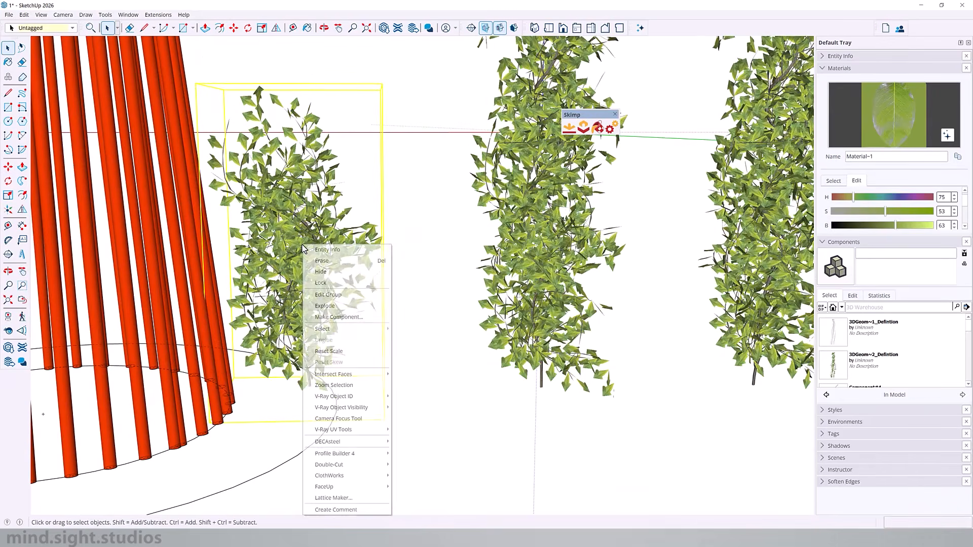
click(349, 317)
text(Plush low)
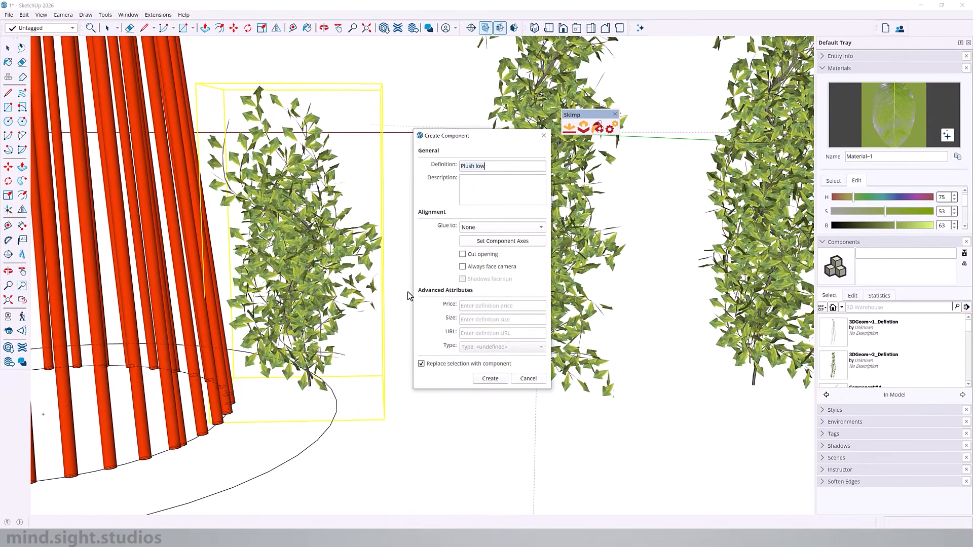
click(489, 242)
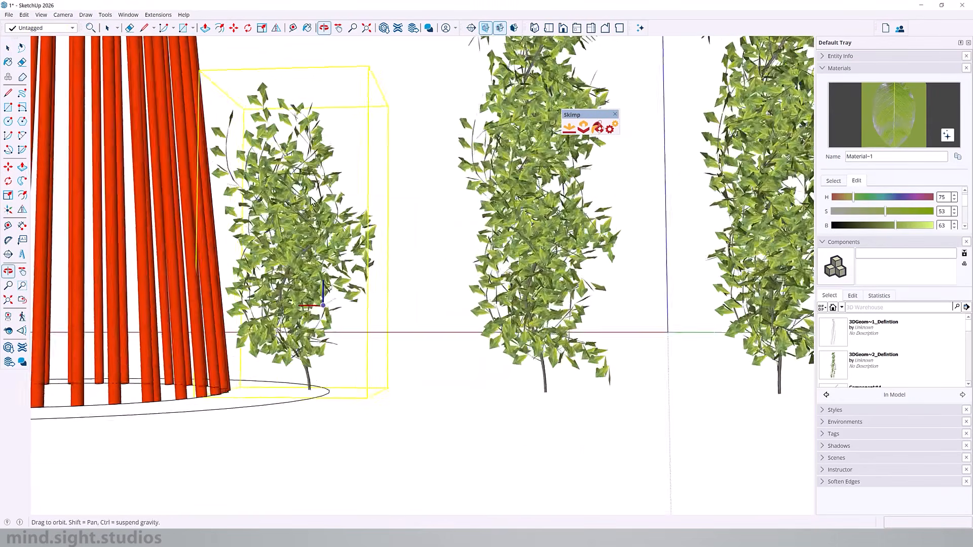
middle_drag(308, 388, 538, 276)
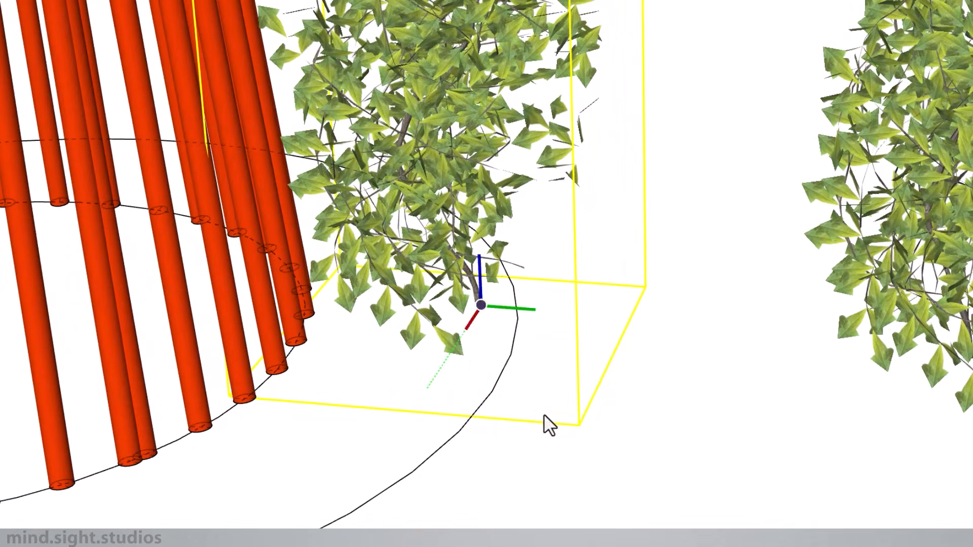
click(354, 461)
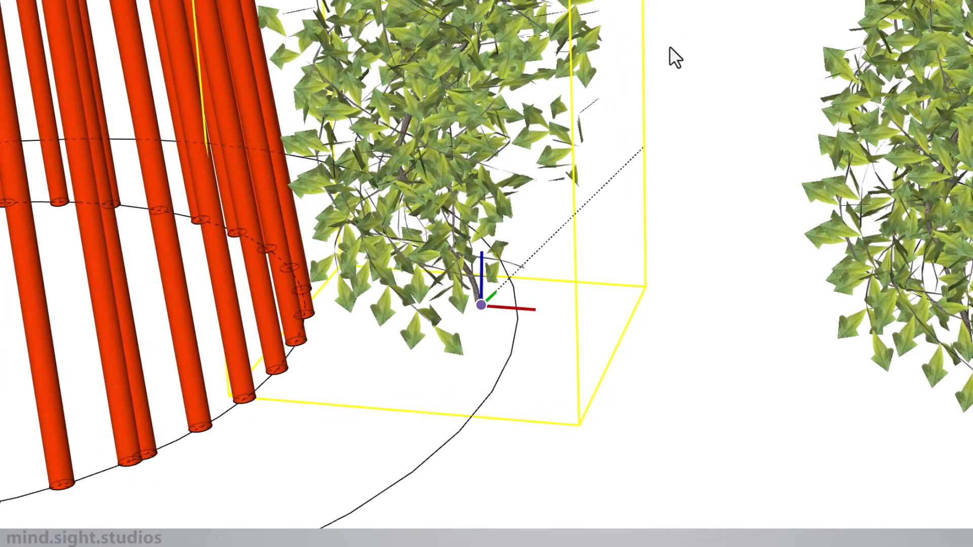
click(665, 28)
click(848, 384)
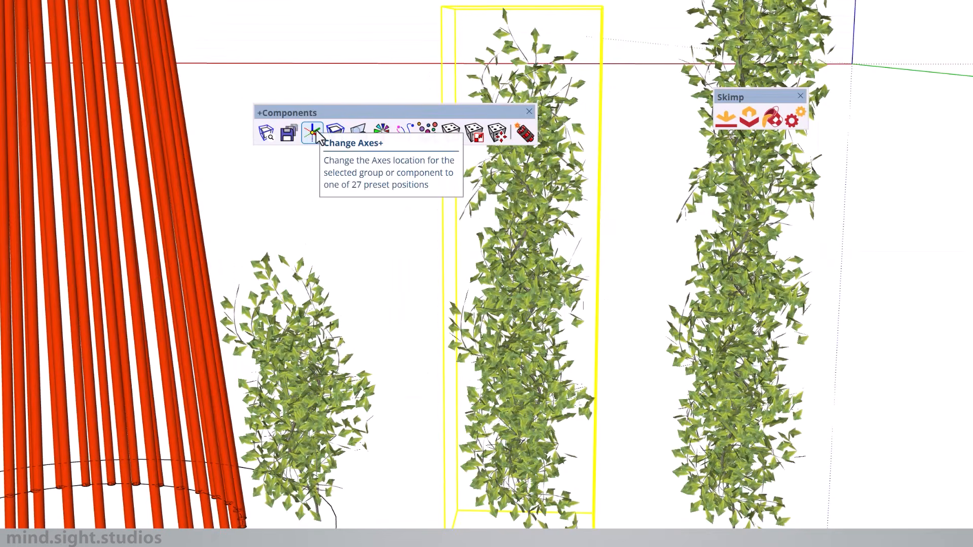
- Relocate the axes of the mid-height dense ivy to the bottom centre of its bounding box with Change Axes+
click(315, 134)
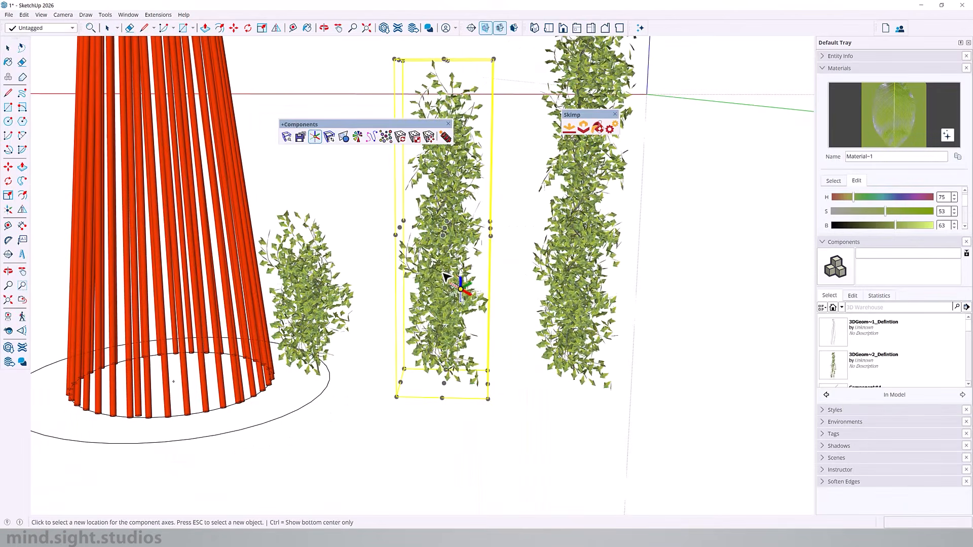
middle_drag(449, 395, 459, 429)
scroll(450, 405, up, 3)
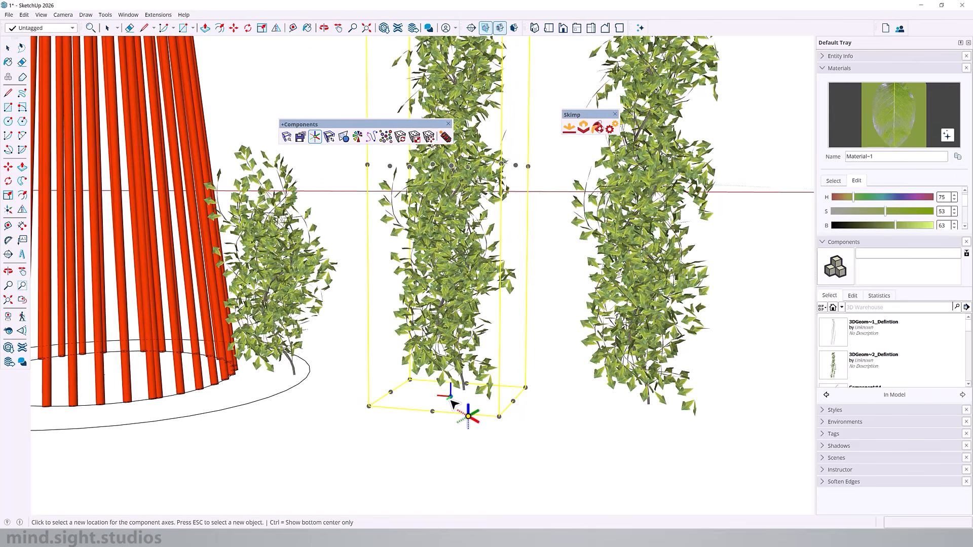
click(453, 362)
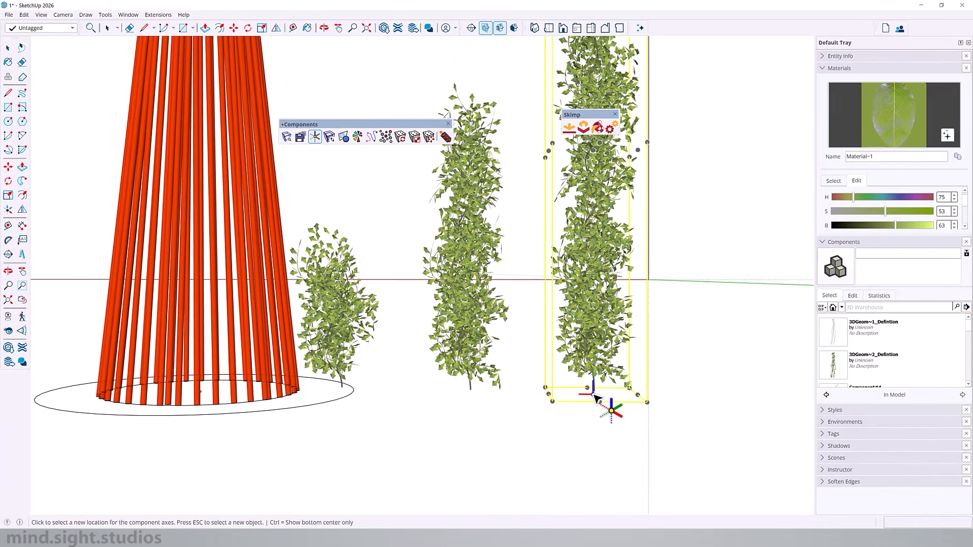
- Relocate the axes of the tallest dense ivy to the bottom centre of its bounding box with Change Axes+
double_click(594, 314)
click(604, 334)
middle_drag(606, 345, 677, 393)
click(656, 465)
middle_drag(656, 465, 349, 410)
key(space)
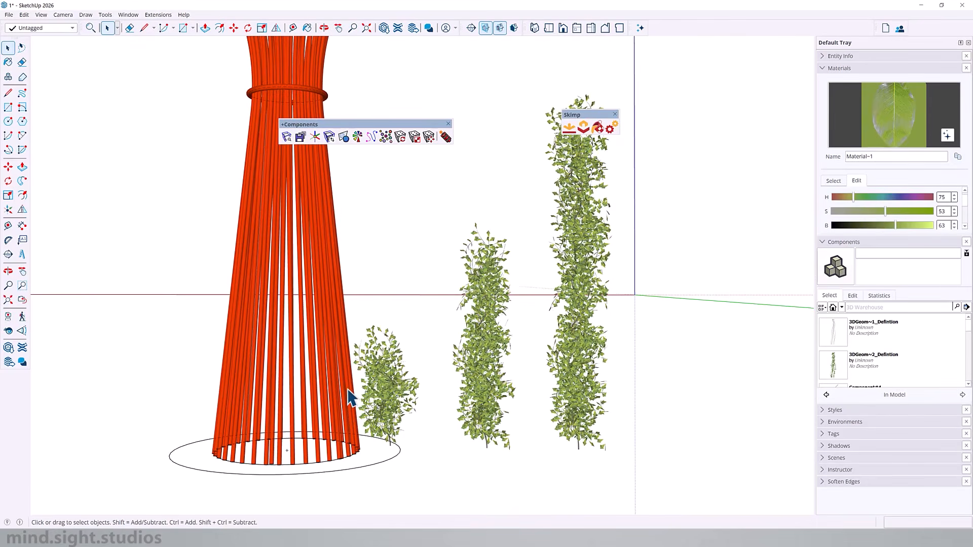
- Inside the shortest ivy component, rotate the plant 5° about its stem base so it leans towards the trellis tubes
scroll(350, 398, up, 2)
double_click(396, 397)
click(396, 397)
middle_drag(396, 398, 355, 439)
scroll(355, 439, up, 3)
key(q)
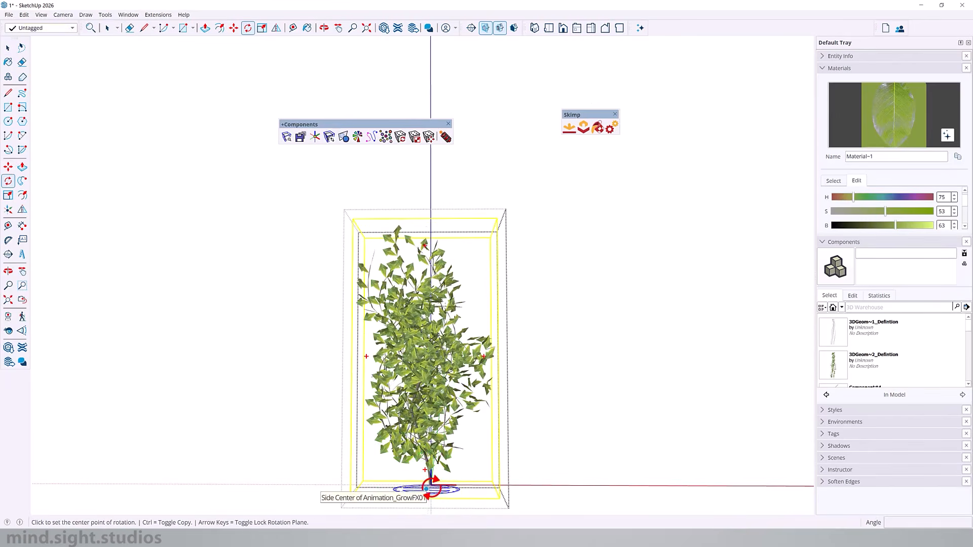
scroll(427, 489, up, 4)
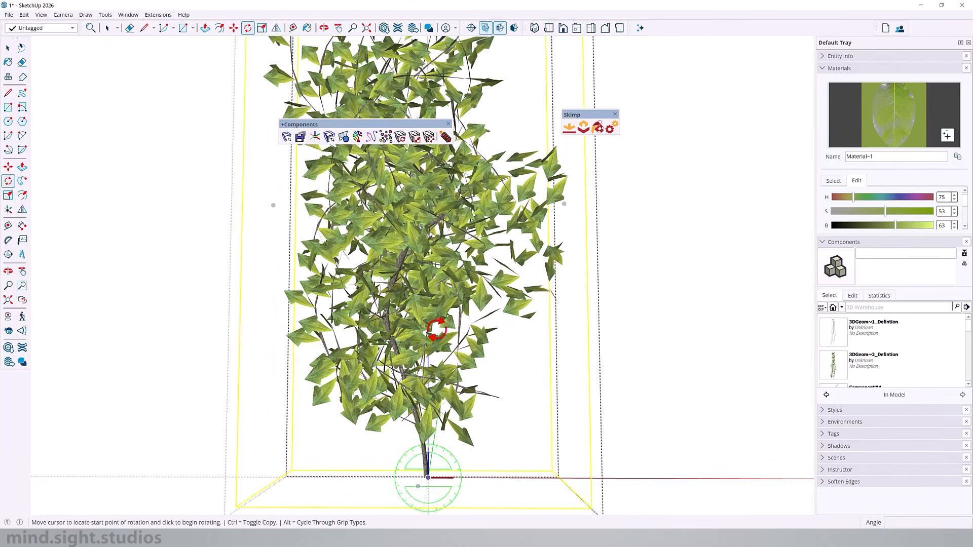
scroll(425, 264, down, 6)
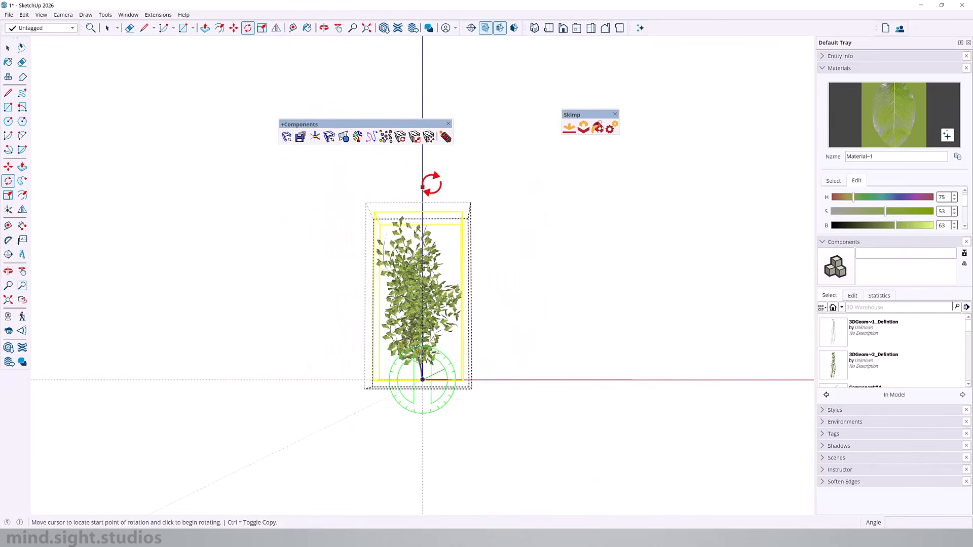
key(f)
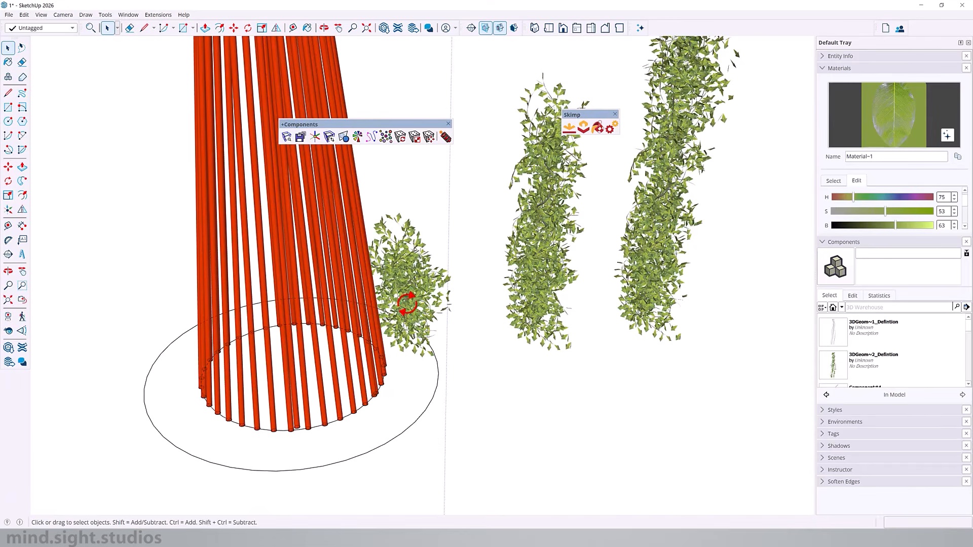
click(406, 306)
- Move the shortest ivy about 284 mm inward against the tubes of the trellis base
middle_drag(406, 306, 509, 413)
key(m)
click(531, 417)
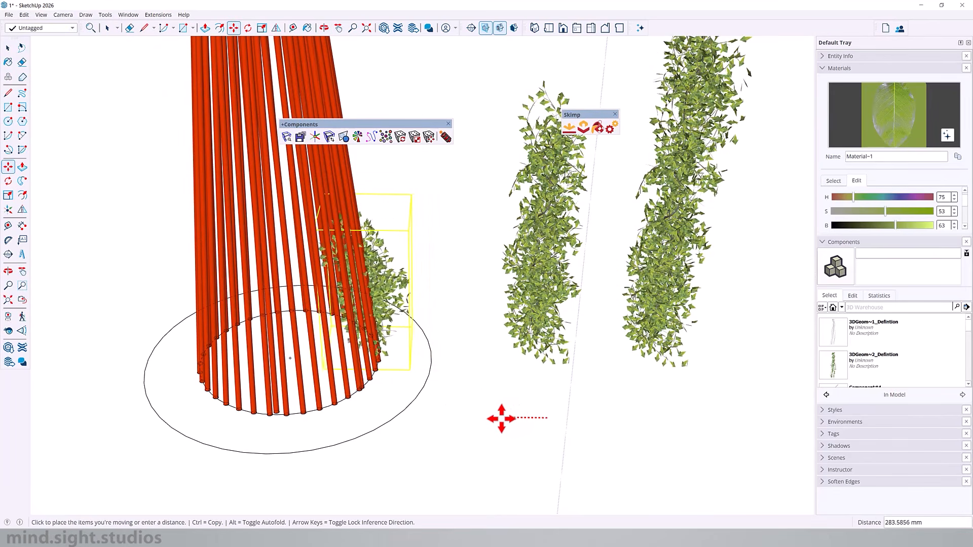
middle_drag(501, 419, 501, 321)
key(space)
- Inside the mid-height ivy component, rotate the plant 5° about its stem base to match the slope of the tubes
middle_drag(570, 353, 428, 265)
double_click(419, 287)
click(419, 287)
scroll(433, 348, up, 5)
key(q)
click(431, 165)
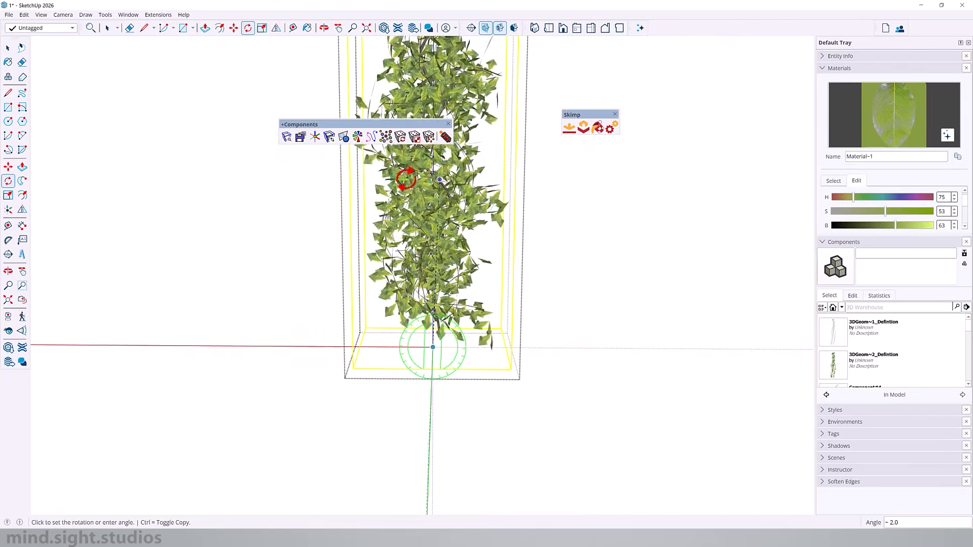
text(5)
key(Return)
key(space)
- Move the mid-height ivy about 508 mm so it stands against the trellis tubes
scroll(451, 332, down, 2)
key(Escape)
key(m)
click(510, 397)
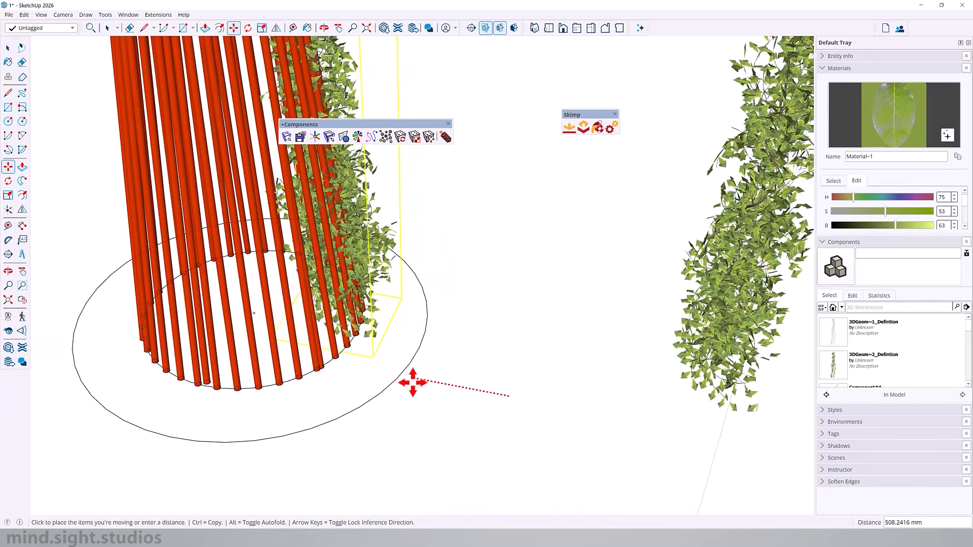
click(412, 384)
- Rotate the mid-height ivy 75° around the centre of the trellis's base circle
scroll(265, 310, up, 3)
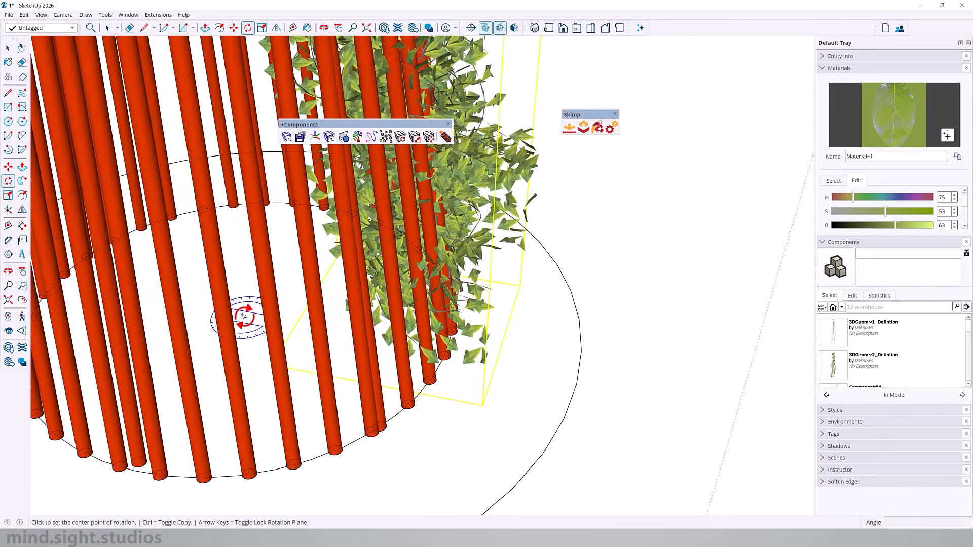
click(542, 363)
scroll(541, 363, down, 2)
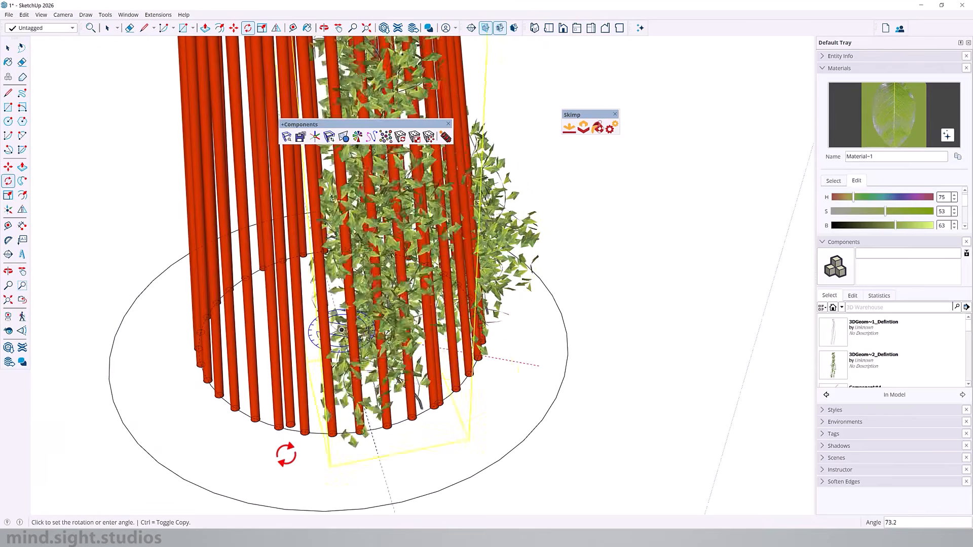
scroll(223, 441, down, 2)
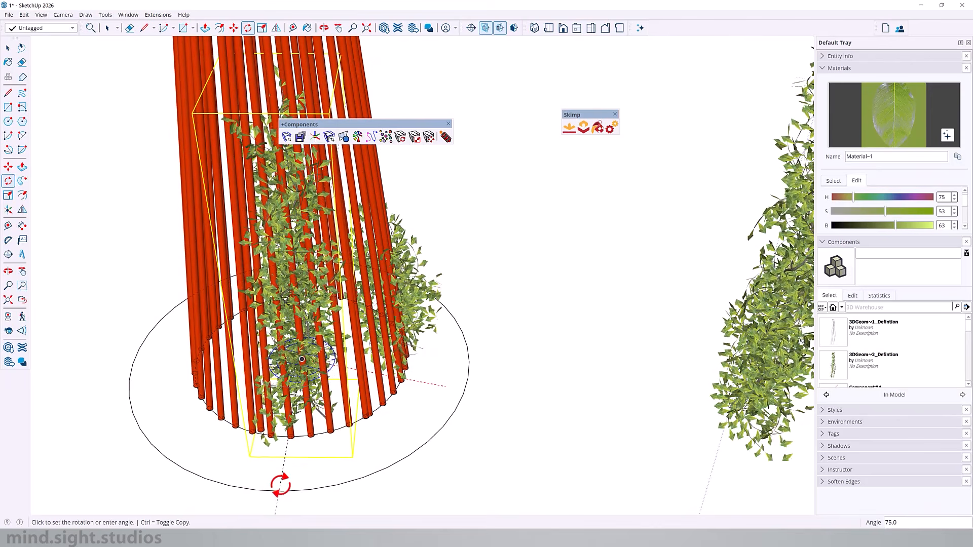
click(280, 486)
- Move the tallest ivy into the trellis base, against the tubes on the side without plants
scroll(314, 396, down, 2)
key(space)
click(664, 347)
key(m)
click(684, 388)
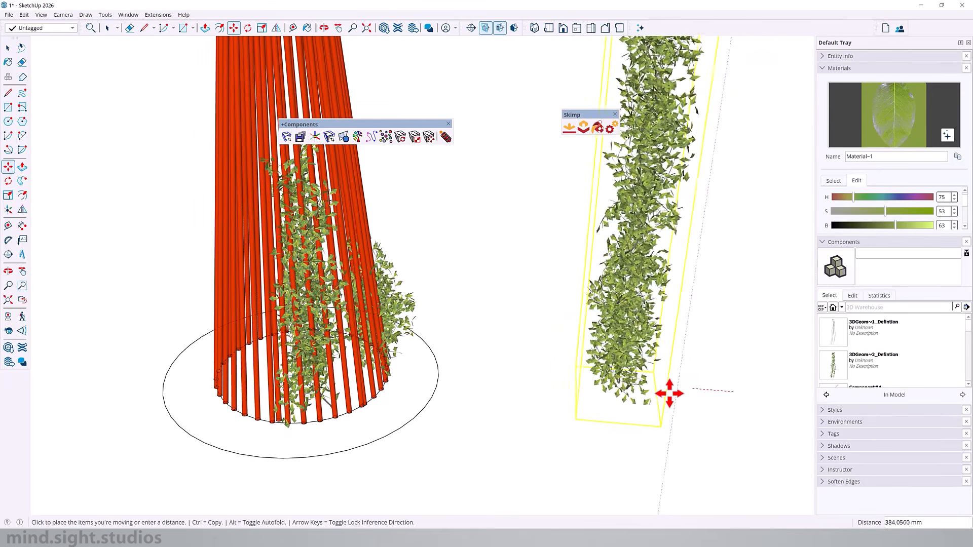
click(248, 376)
- Make a rotated copy of the shortest ivy around the centre of the base circle, on the opposite side of the trellis
key(space)
middle_drag(436, 420, 367, 345)
scroll(367, 345, up, 2)
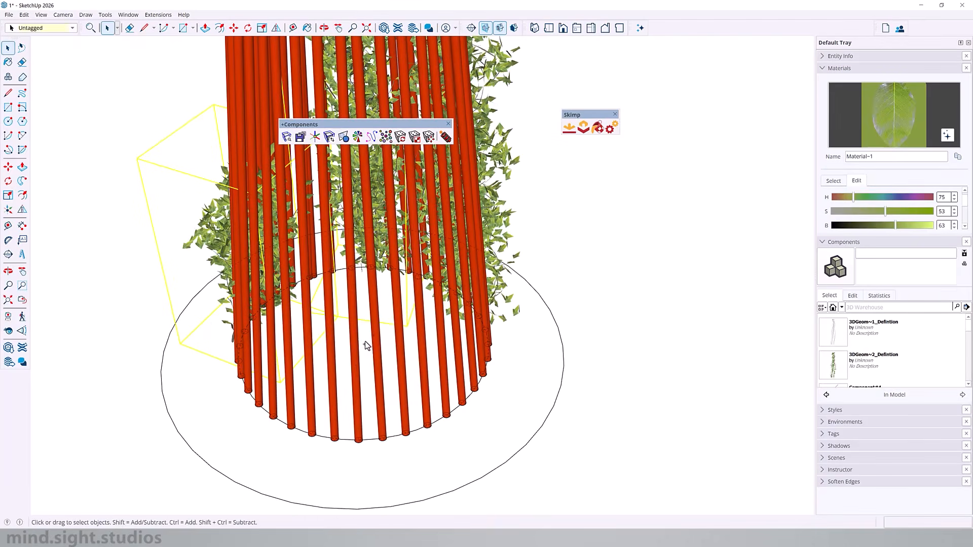
click(331, 333)
key(ctrl)
scroll(600, 380, down, 3)
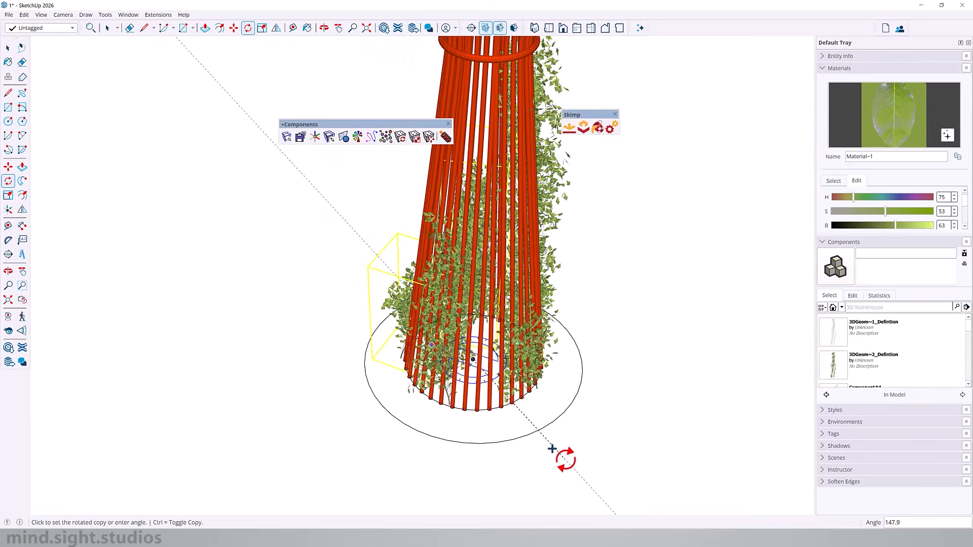
click(580, 405)
- Make another rotated ivy copy around the centre of the base circle to fill a bare stretch of tubes
key(space)
scroll(532, 315, up, 2)
scroll(392, 362, up, 2)
key(q)
click(471, 378)
scroll(521, 372, down, 2)
click(630, 326)
key(ctrl)
middle_drag(325, 421, 291, 355)
scroll(479, 395, down, 3)
click(358, 446)
- Scale the tallest ivy uniformly about its centre to about 0.96 so it fits below the trellis ring
key(space)
middle_drag(365, 325, 431, 223)
click(418, 177)
key(ctrl)
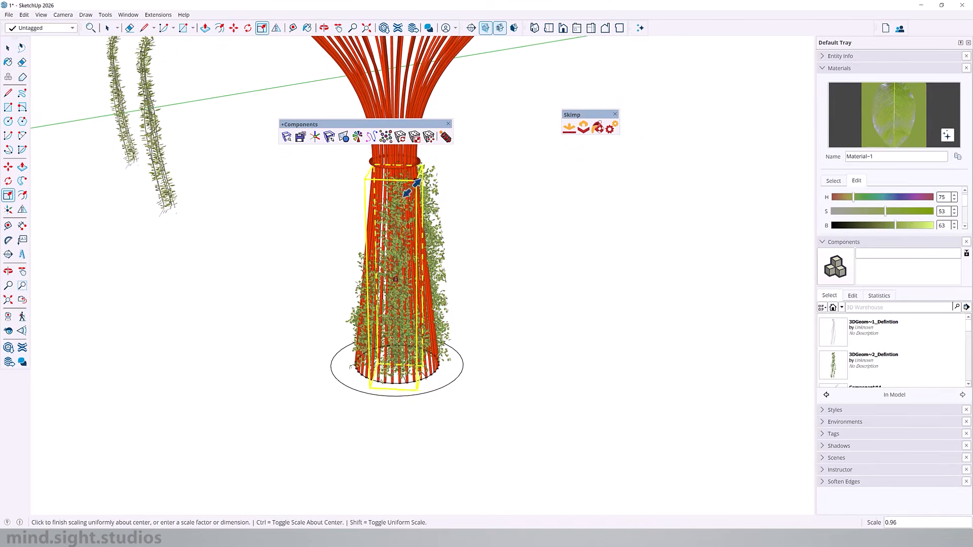
click(429, 311)
key(space)
- Scale the hanging ivy beside the trellis to suit the spreading upper tubes
middle_drag(429, 310, 393, 267)
middle_drag(400, 208, 481, 247)
scroll(490, 228, up, 2)
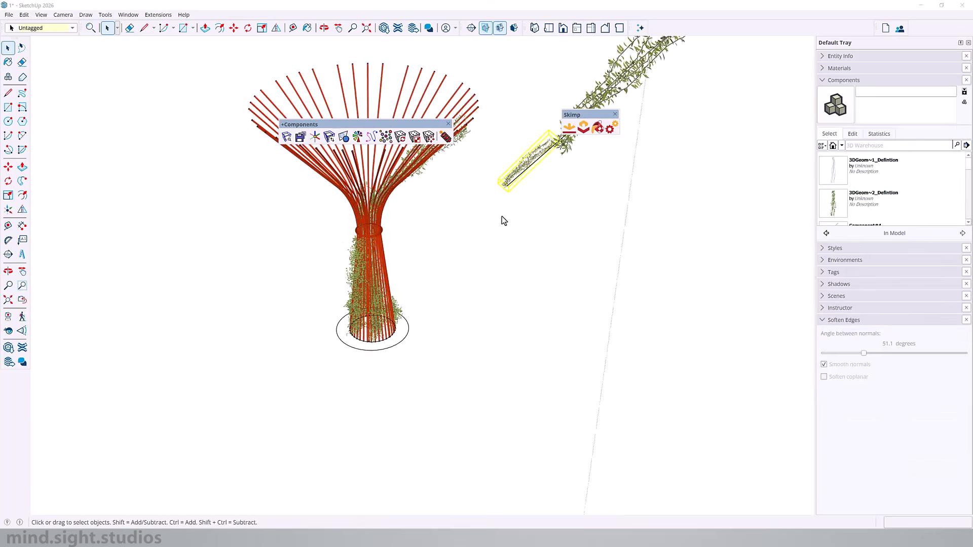
middle_drag(502, 219, 534, 263)
scroll(534, 263, down, 2)
click(582, 266)
scroll(534, 263, down, 1)
key(s)
ctrl+drag(743, 86, 691, 104)
click(692, 103)
middle_drag(634, 132, 556, 217)
key(space)
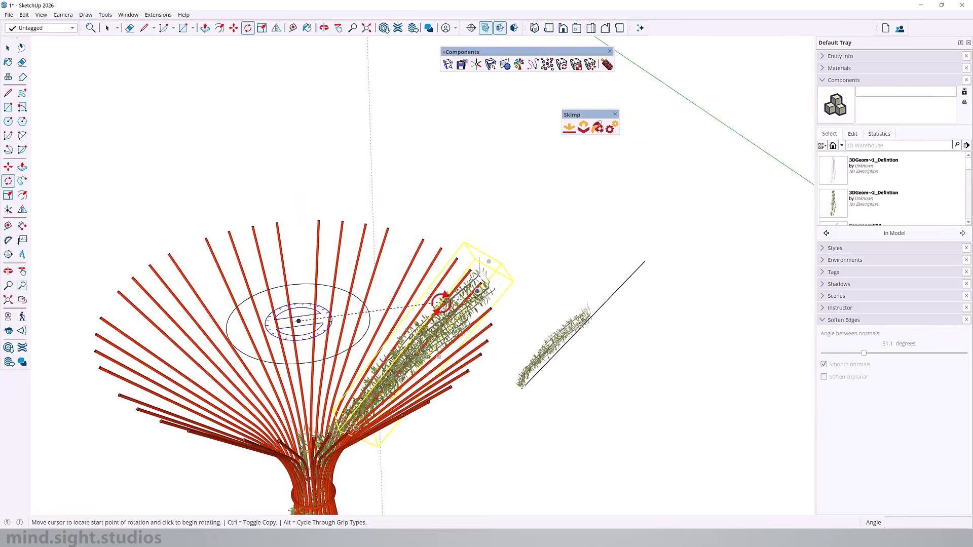
- Make a rotated copy of the ivy on the upper tubes around the centre of the trellis's upper circle
middle_drag(441, 306, 417, 360)
click(423, 362)
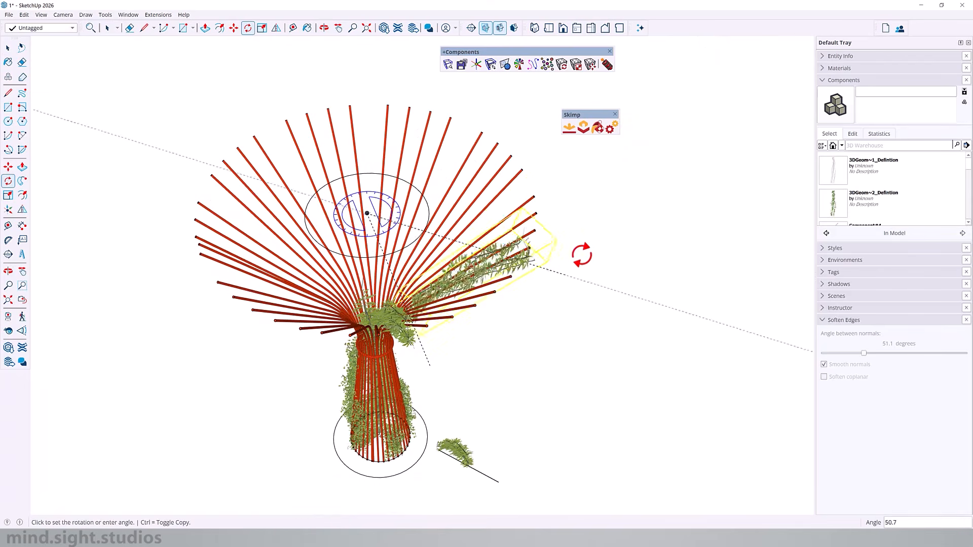
click(569, 162)
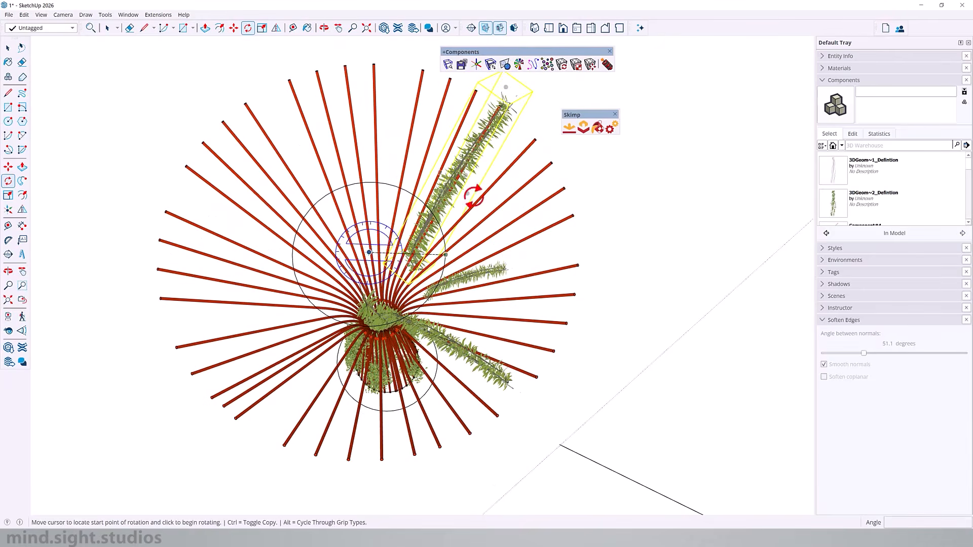
click(485, 147)
key(ctrl)
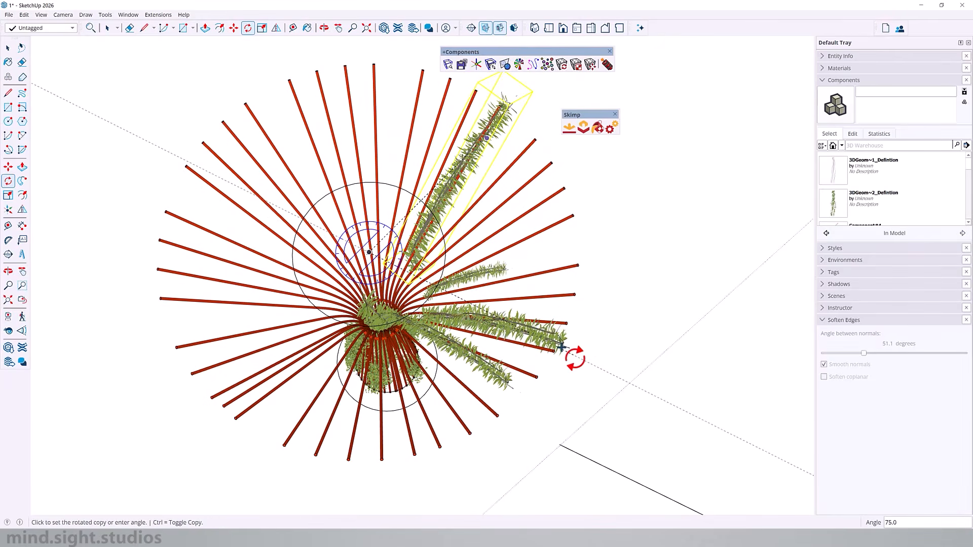
click(577, 356)
- Add another rotated copy of an upper ivy branch around the upper circle's centre, along the bare tubes
key(space)
click(495, 369)
key(q)
scroll(369, 254, up, 1)
middle_drag(371, 253, 368, 246)
click(366, 246)
click(515, 385)
key(ctrl)
middle_drag(573, 280, 416, 330)
click(522, 407)
- Copy the selected upper ivy branches around the upper circle's centre as a rotated array of three copies (*3)
key(space)
middle_drag(491, 391, 458, 266)
scroll(411, 294, down, 3)
key(q)
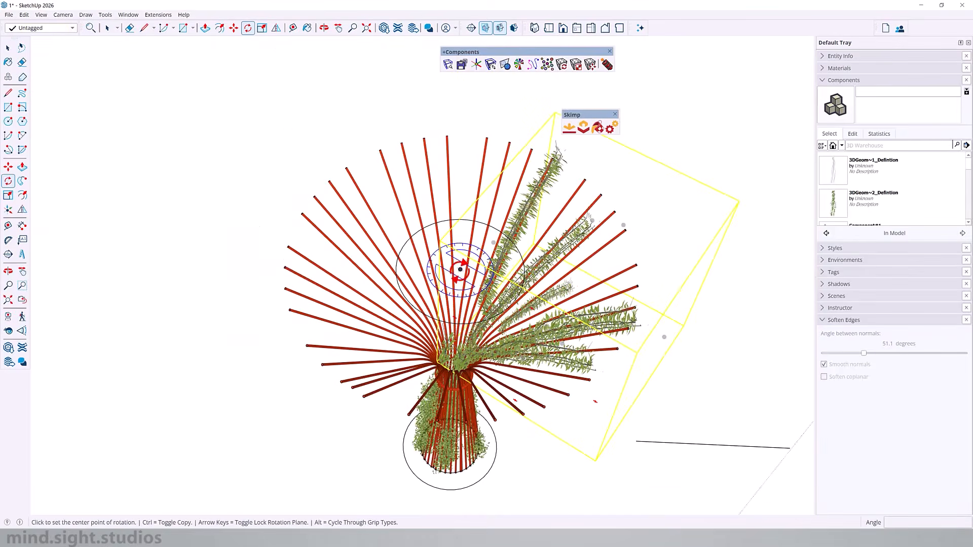
click(459, 265)
scroll(637, 410, down, 1)
middle_drag(707, 343, 683, 320)
click(732, 336)
click(689, 219)
text(*3)
key(Return)
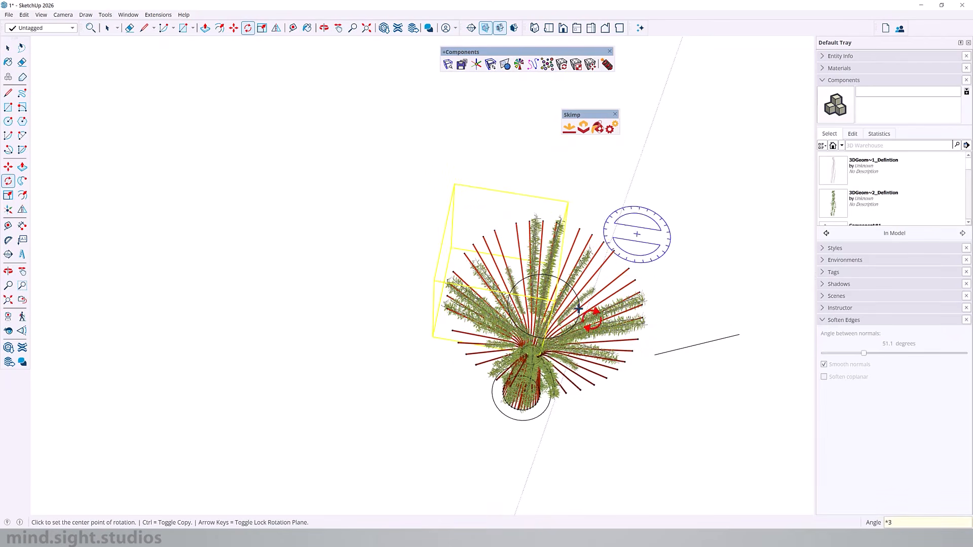
- Open one trellis tube component for editing and push/pull its top end face outward about 2.8 m to lengthen the tubes
middle_drag(390, 151, 325, 5)
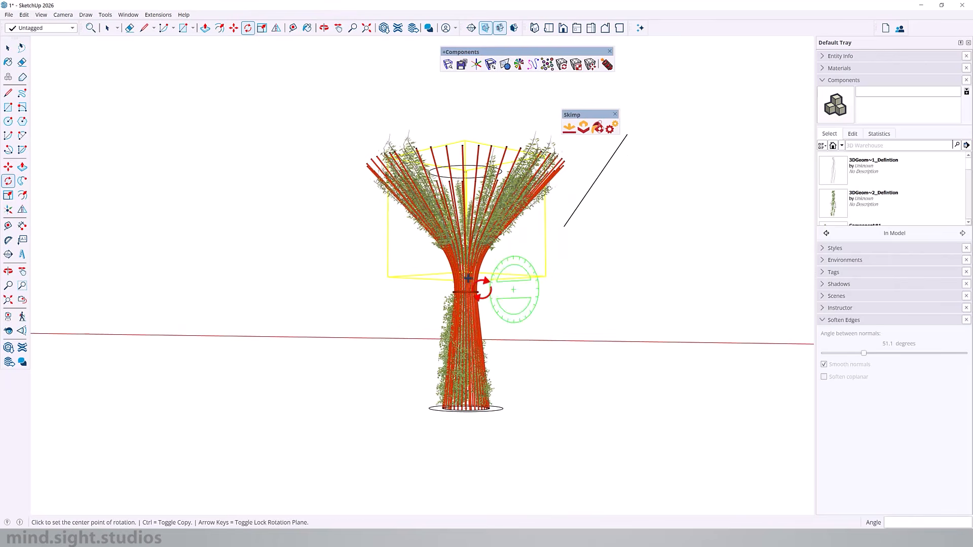
scroll(436, 273, up, 3)
middle_drag(349, 206, 116, 238)
key(space)
click(504, 145)
double_click(498, 144)
double_click(499, 144)
click(499, 144)
key(p)
middle_drag(499, 144, 498, 158)
scroll(498, 147, up, 3)
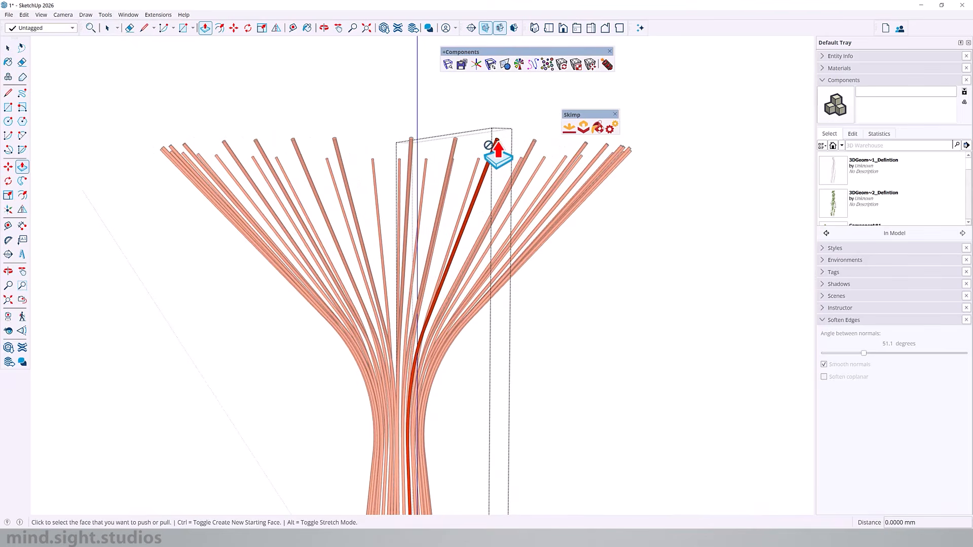
click(497, 142)
scroll(391, 268, down, 7)
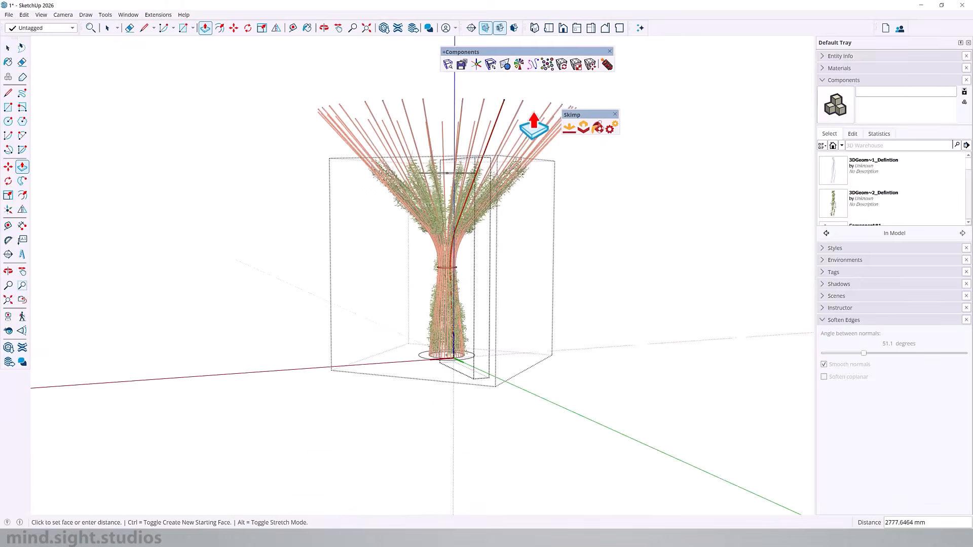
click(523, 131)
- Close the tube component and select the whole trellis with its ivy for copying into the park model
middle_drag(523, 132, 626, 236)
key(space)
click(300, 400)
click(300, 400)
key(ctrl+a)
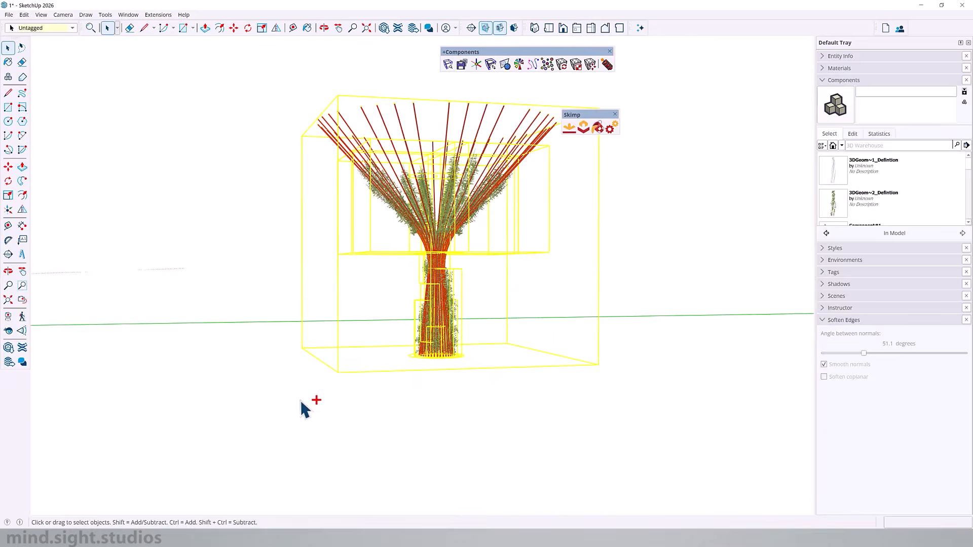
mouse_move(391, 261)
middle_down()
mouse_move(495, 228)
mouse_move(521, 232)
middle_up()
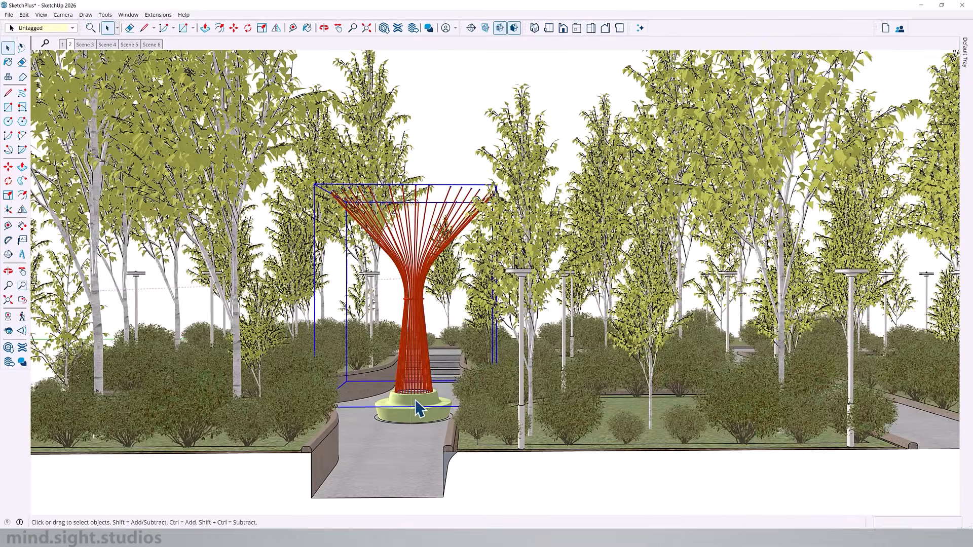
- In the SketchPlus park model, remove the old bare trellis and its guide curve, and place the ivy-covered trellis on the bench
middle_drag(418, 393, 417, 413)
scroll(428, 308, up, 7)
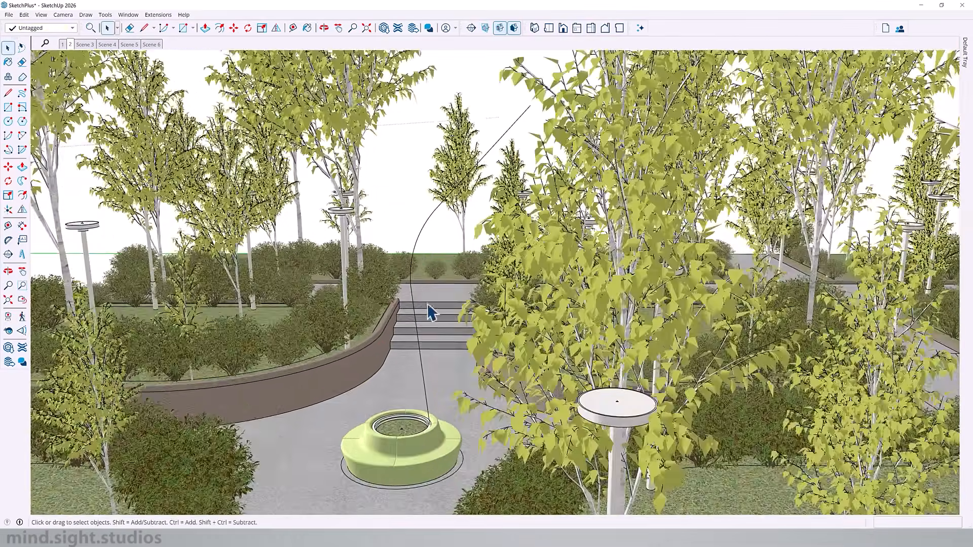
scroll(418, 236, down, 3)
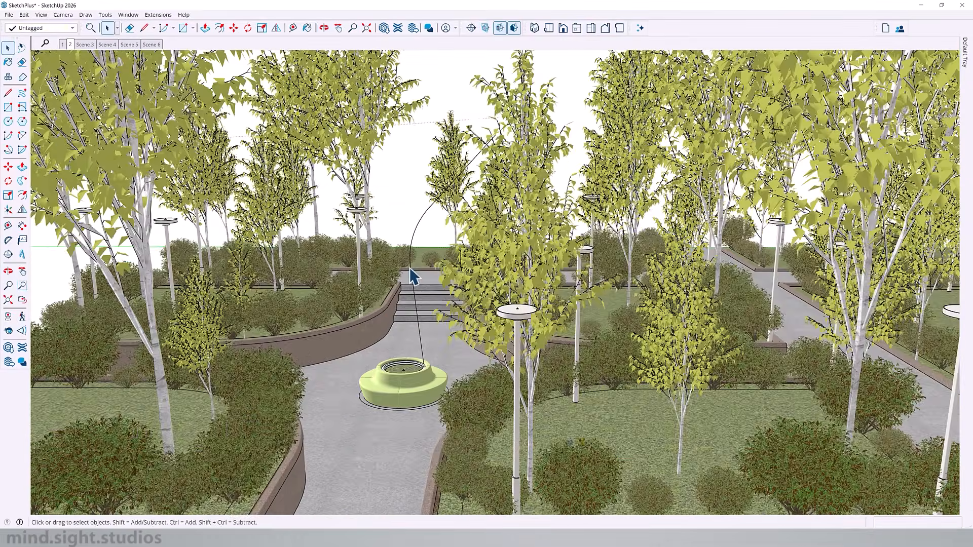
click(402, 281)
mouse_move(442, 285)
middle_down()
mouse_move(487, 257)
mouse_move(454, 252)
middle_up()
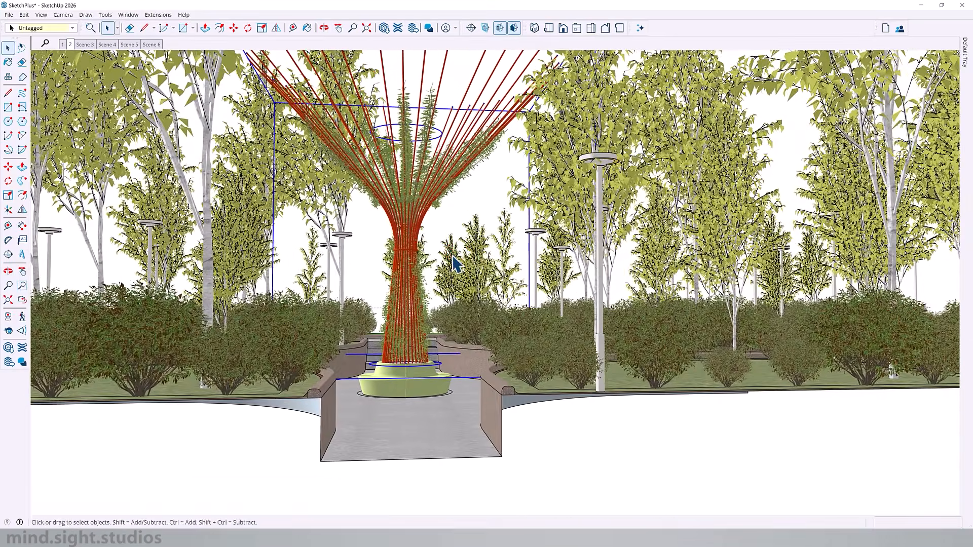
- Examine the ivy-covered trellis and circular bench in the park from eye level and from above
scroll(440, 380, up, 4)
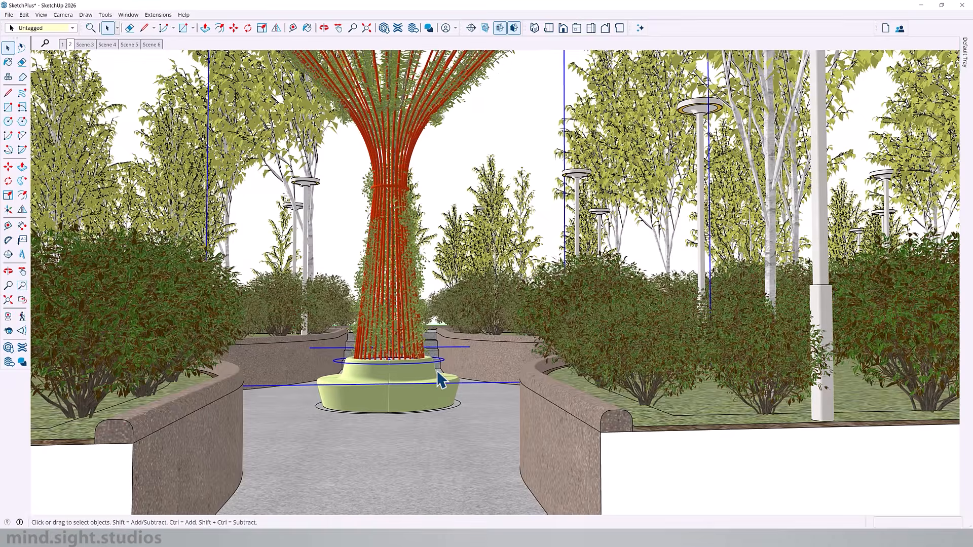
scroll(432, 419, down, 3)
drag(419, 269, 467, 285)
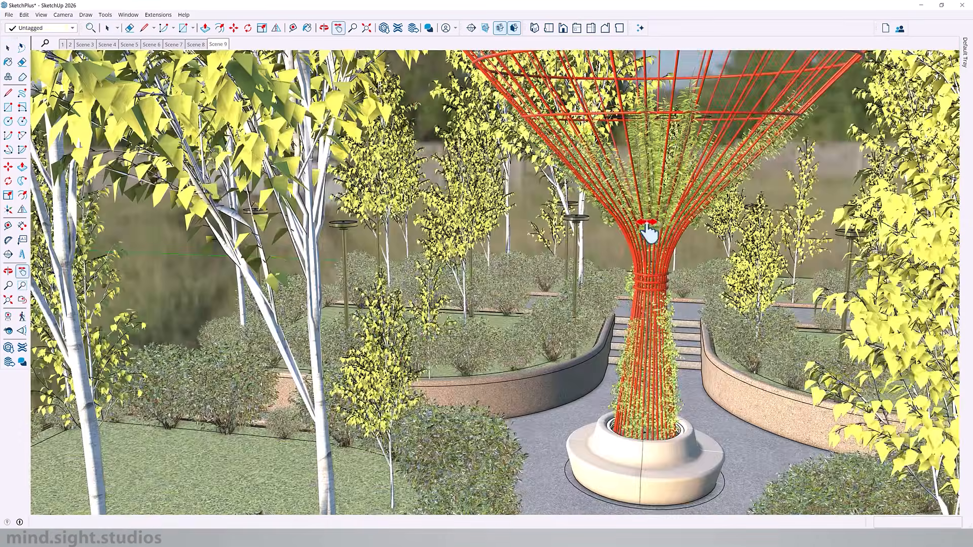
drag(645, 232, 567, 310)
mouse_move(568, 310)
middle_down()
mouse_move(735, 380)
mouse_move(734, 419)
middle_up()
scroll(650, 195, up, 5)
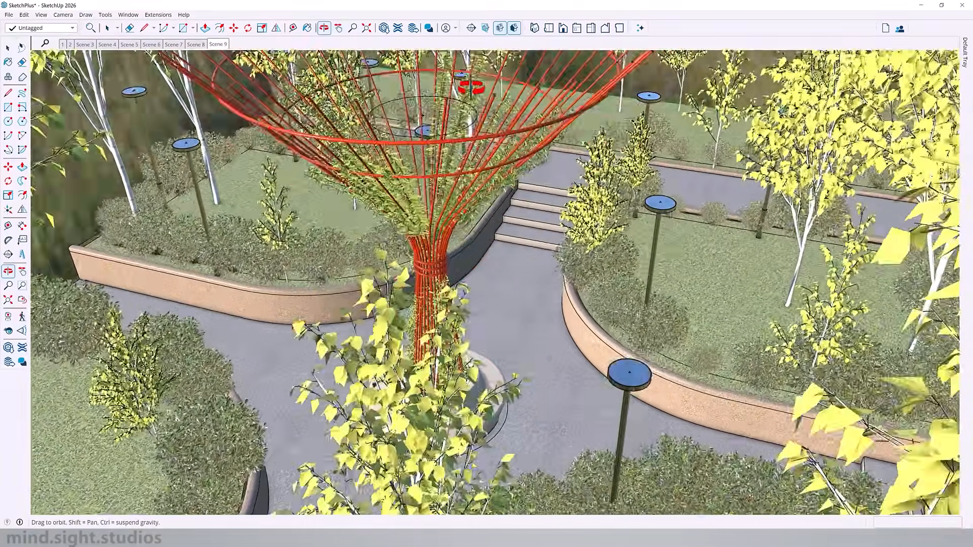
drag(471, 87, 532, 54)
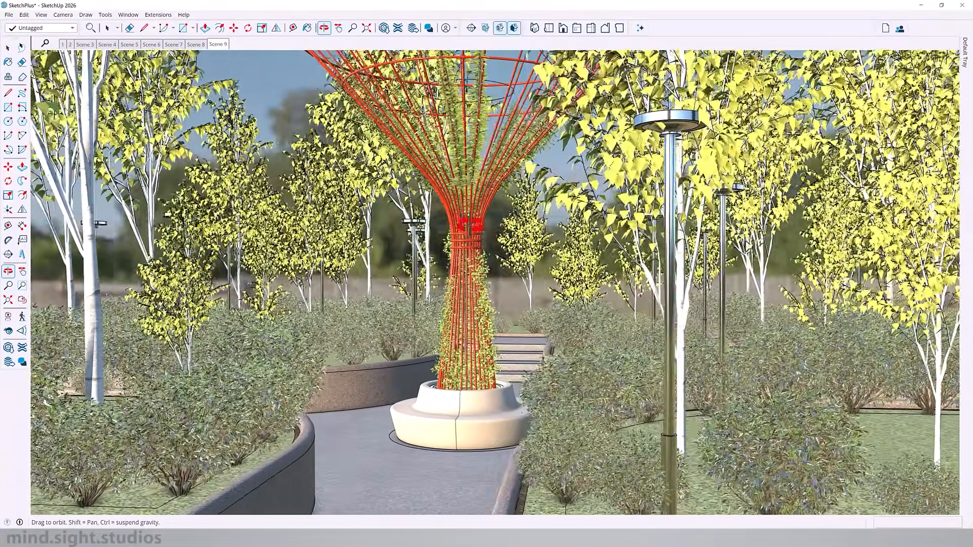
drag(469, 226, 512, 222)
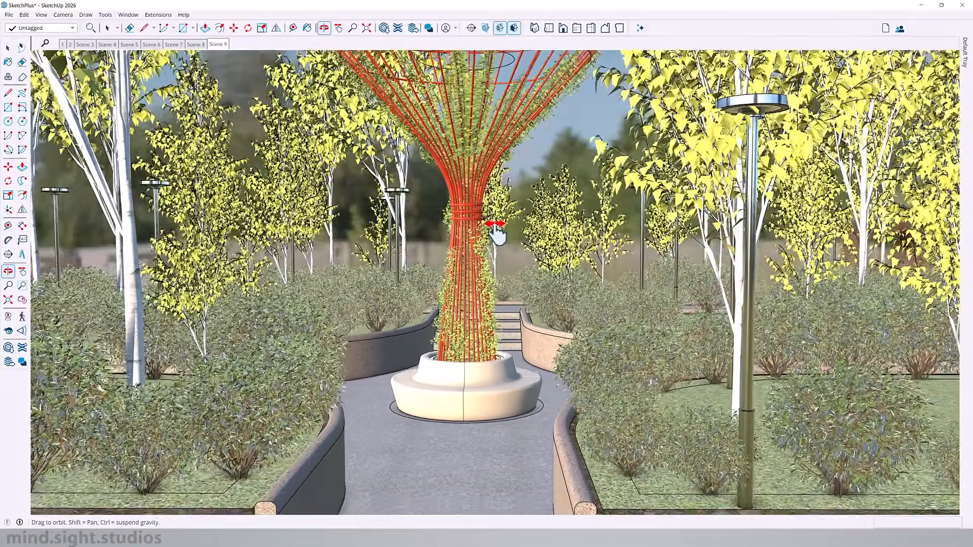
drag(495, 224, 420, 230)
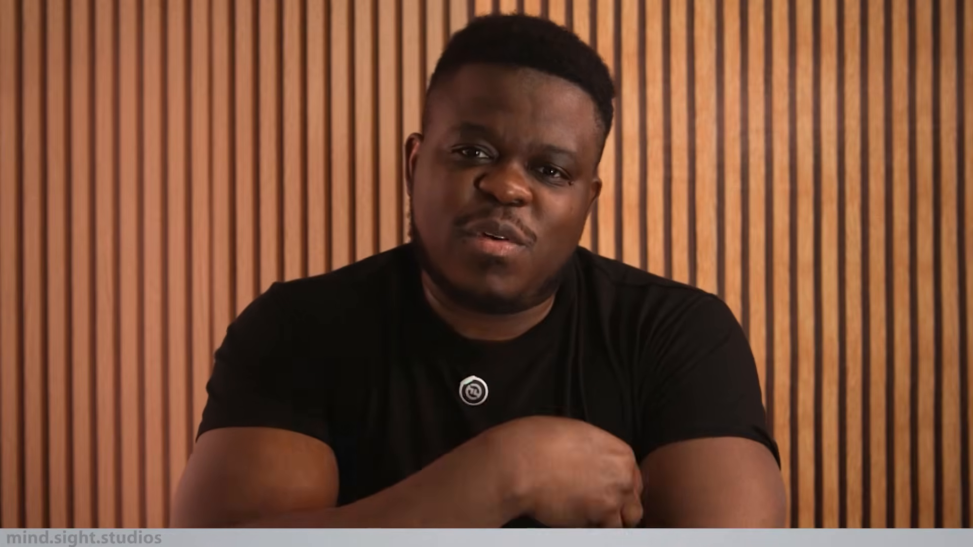